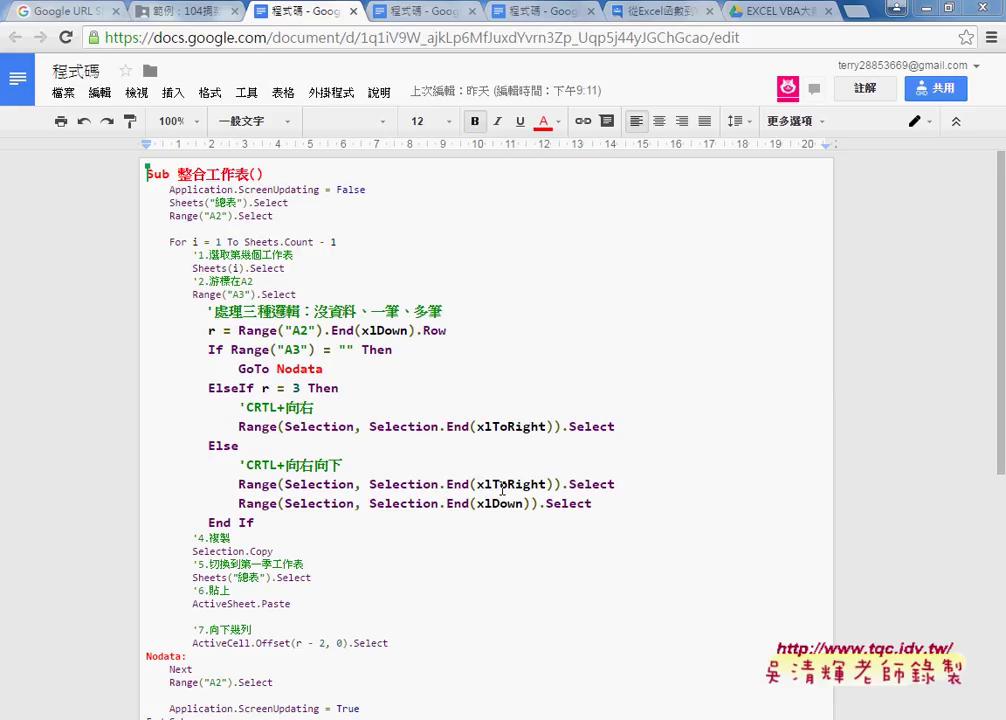
Review the 整合工作表 macro in the 程式碼 Google Doc, highlighting the 處理三種邏輯 comment and code.
left_click(448, 484)
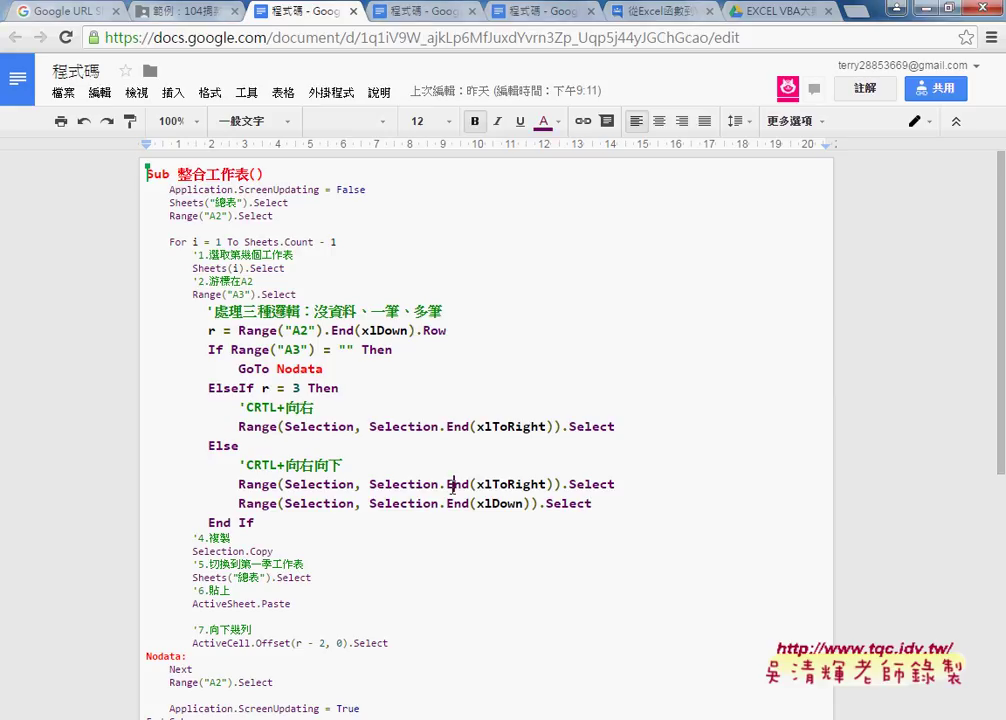
scroll(453, 488, "down", 2)
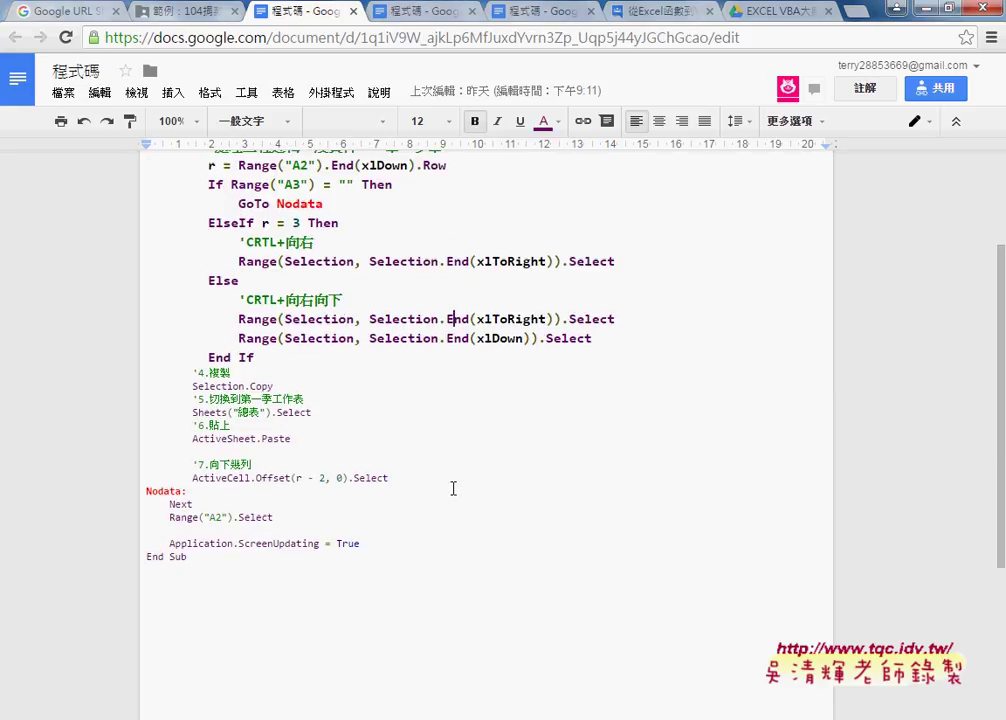
scroll(453, 488, "up", 1)
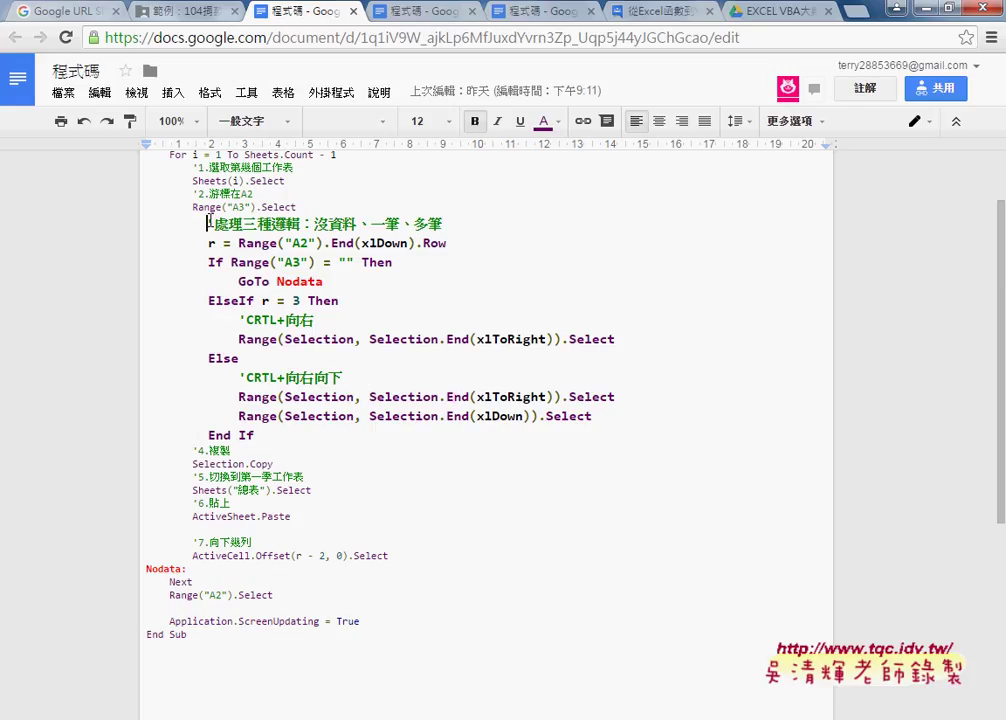
left_click_drag(207, 224, 446, 224)
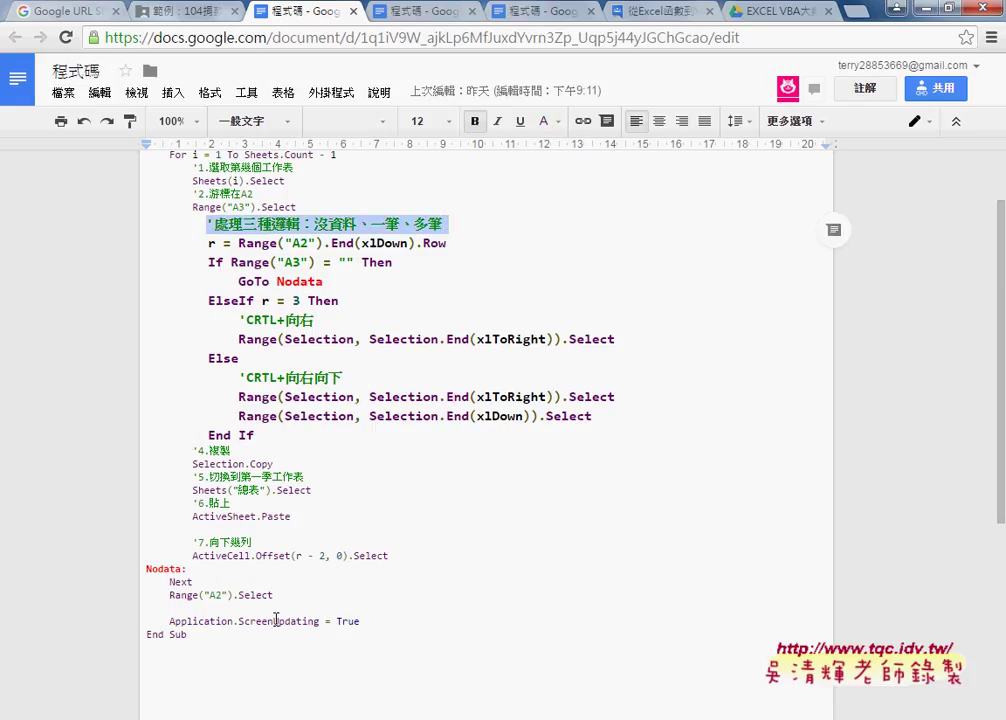
left_click_drag(270, 636, 125, 96)
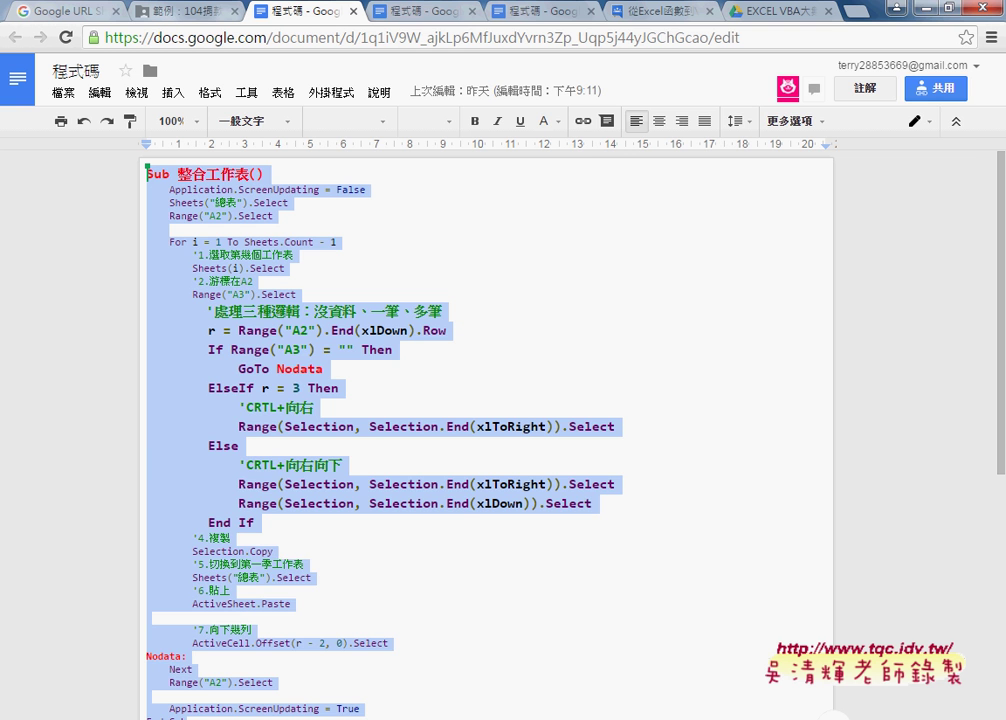
Look over the opening lines of 整合工作表 in Module1, then switch to the 範例：104捐款明細.xlsx workbook.
left_click(315, 637)
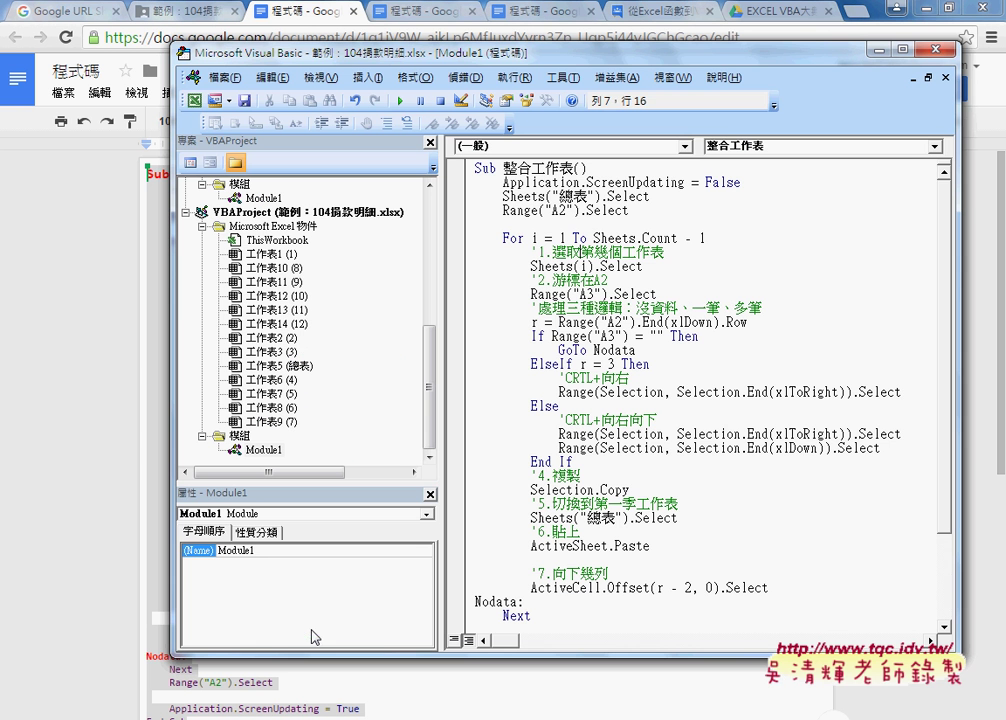
mouse_move(474, 168)
left_mouse_down()
mouse_move(517, 210)
mouse_move(586, 561)
left_mouse_up()
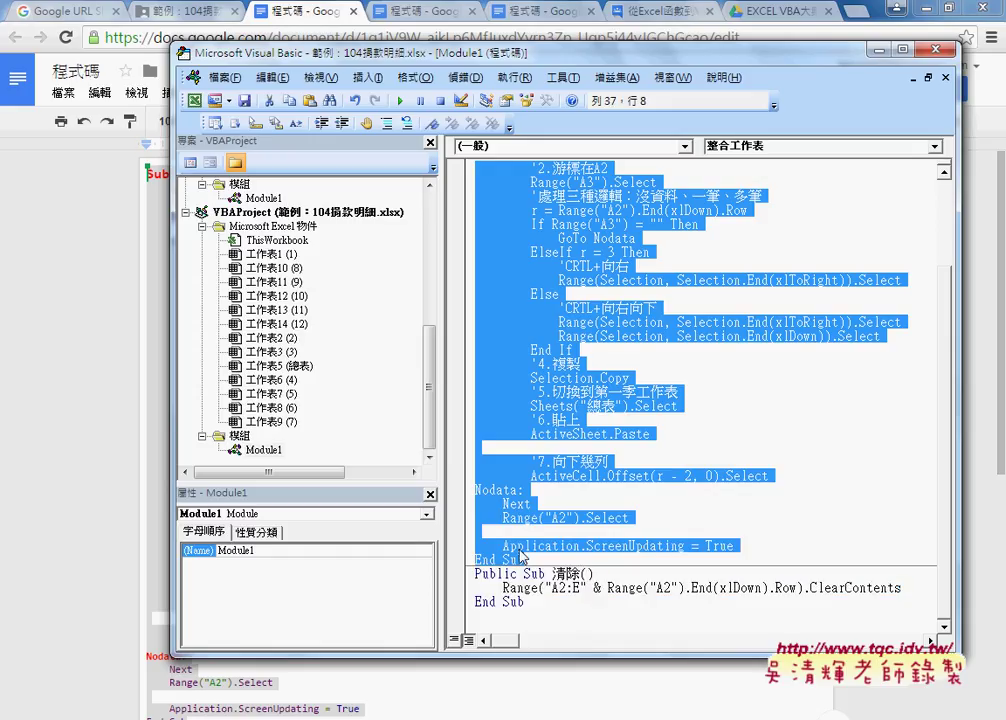
left_click(386, 715)
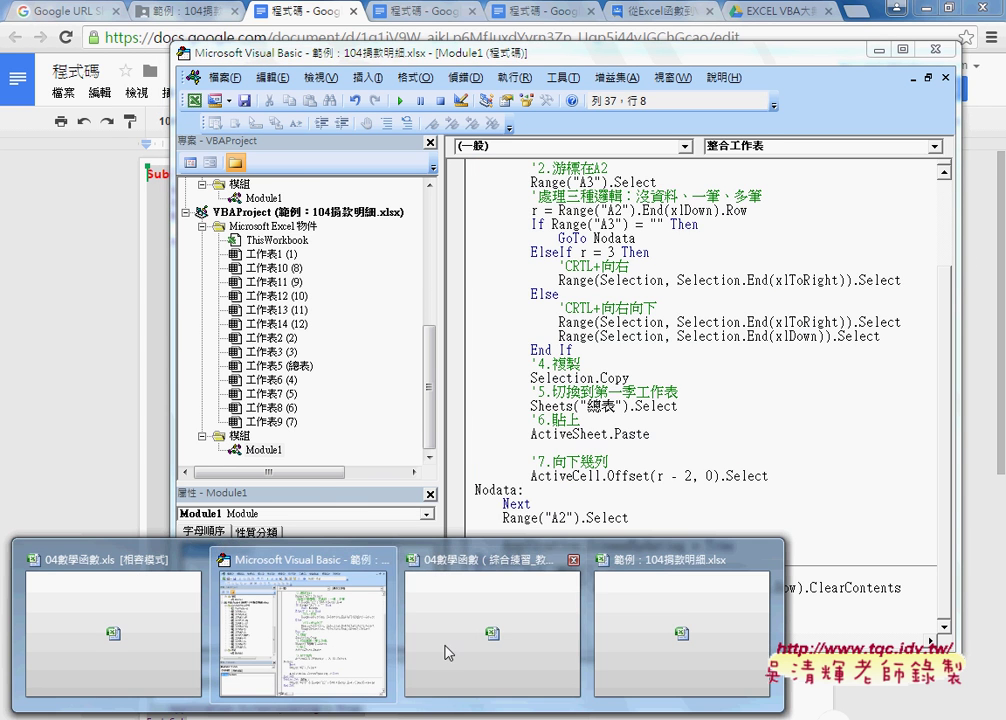
left_click(631, 653)
Empty 總表 with the 清除 button, then open the 整合工作表 button's assigned macro for editing.
left_click(601, 393)
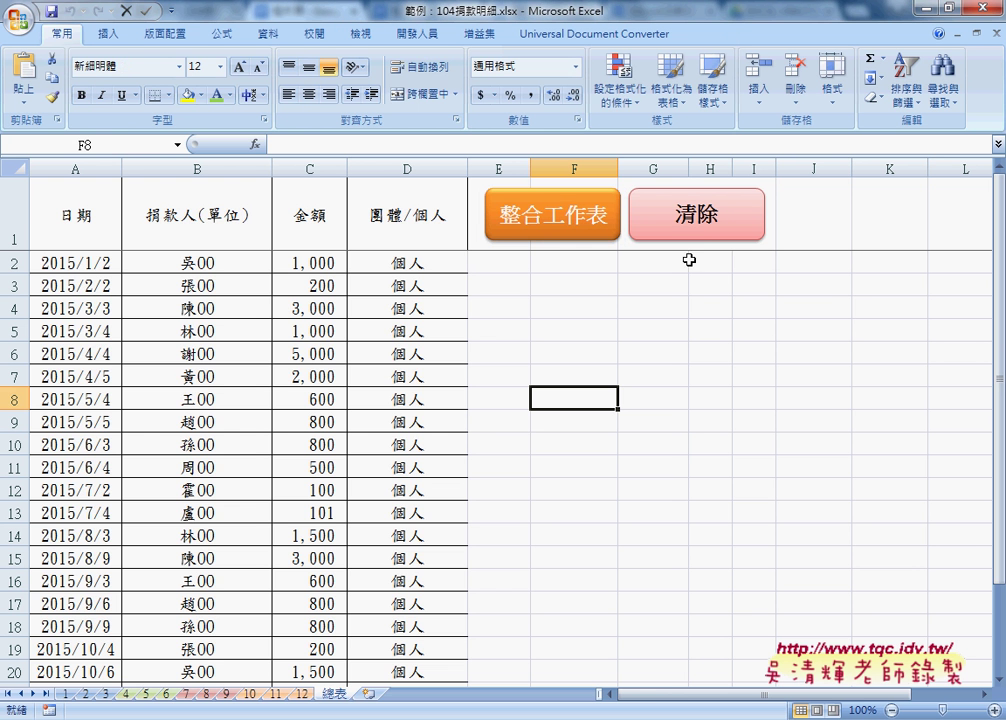
left_click(705, 237)
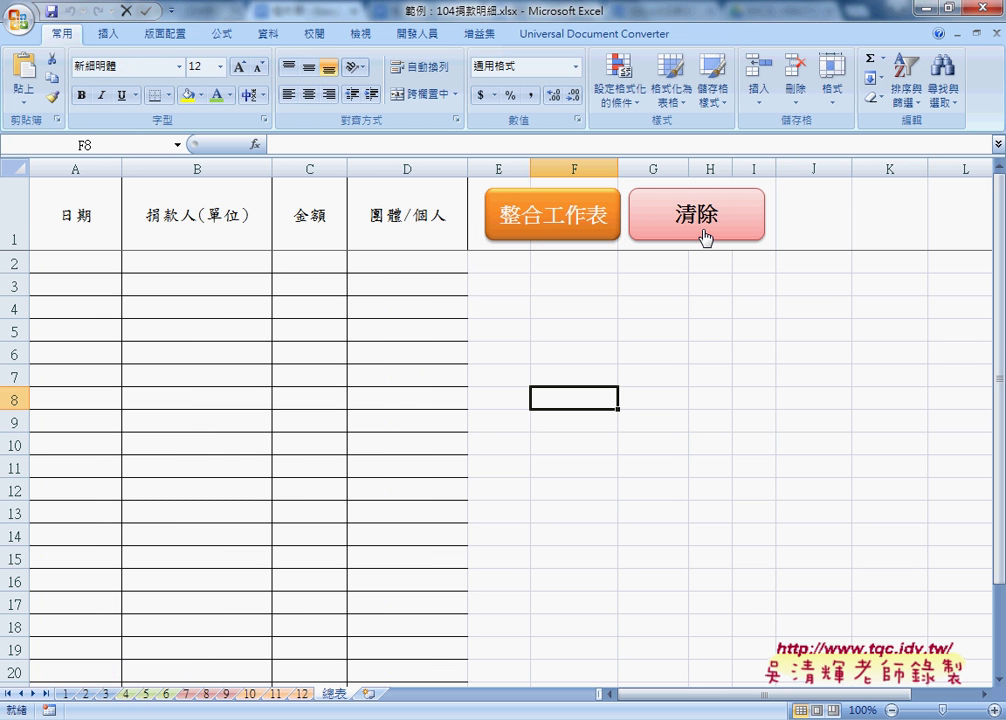
right_click(567, 231)
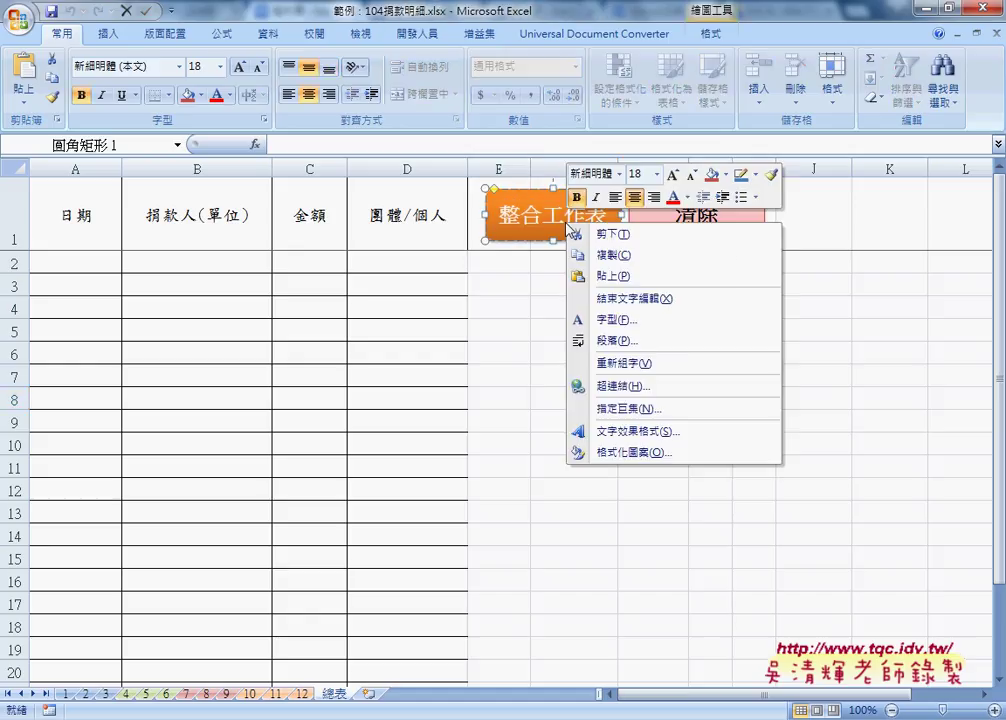
left_click(625, 408)
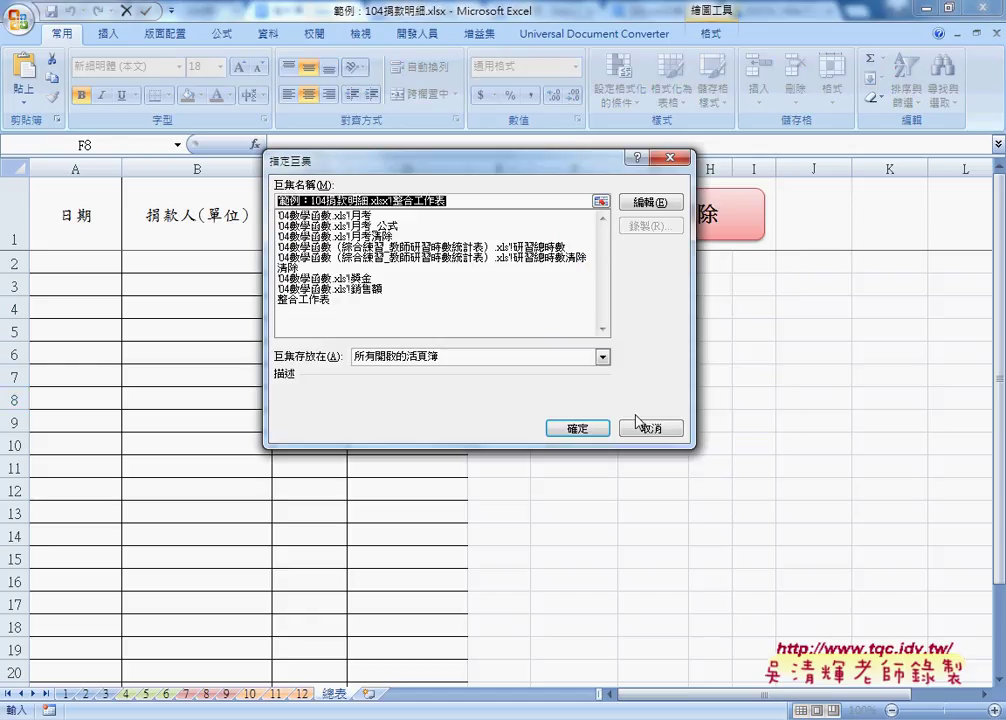
left_click(645, 207)
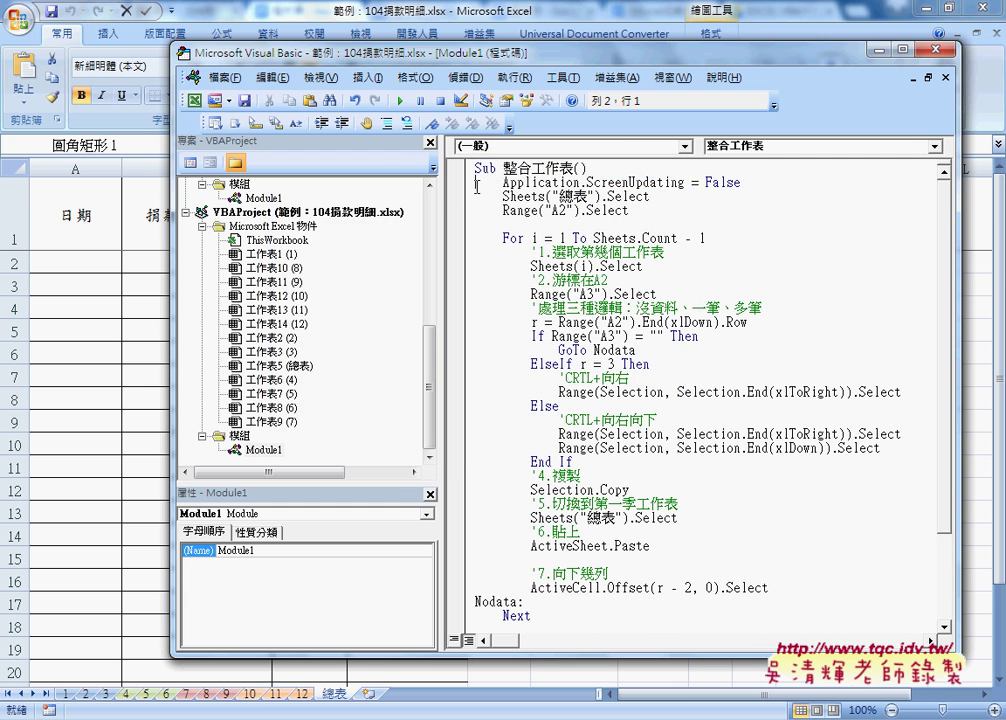
Widen the code area and highlight the 整合工作表 loop body, then return to the Excel workbook.
left_click_drag(385, 201, 288, 201)
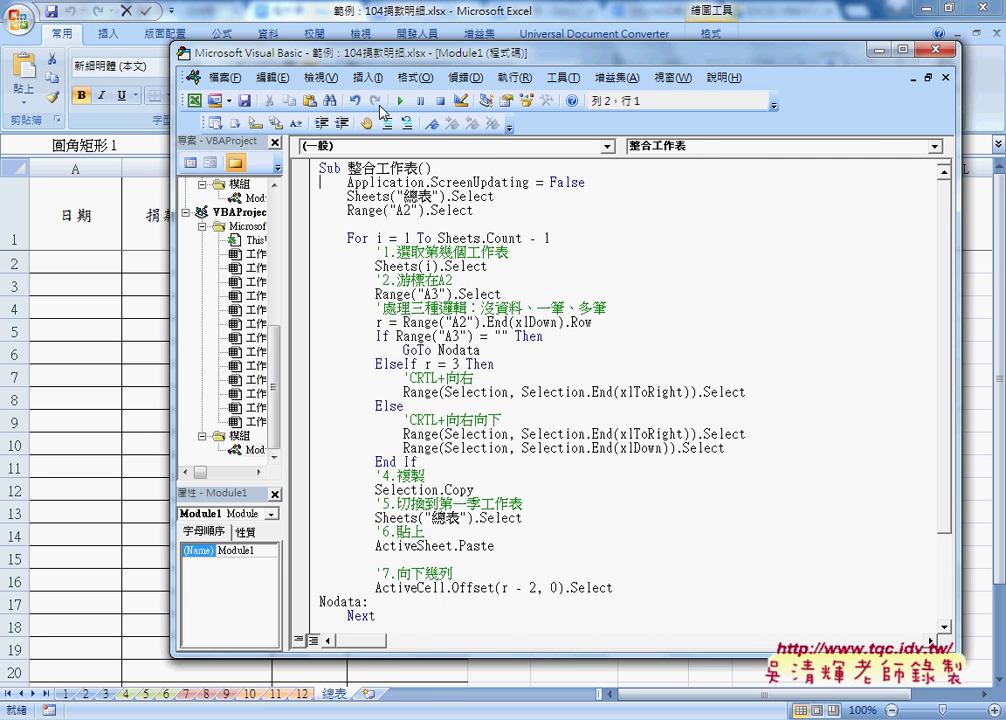
left_click_drag(412, 64, 668, 64)
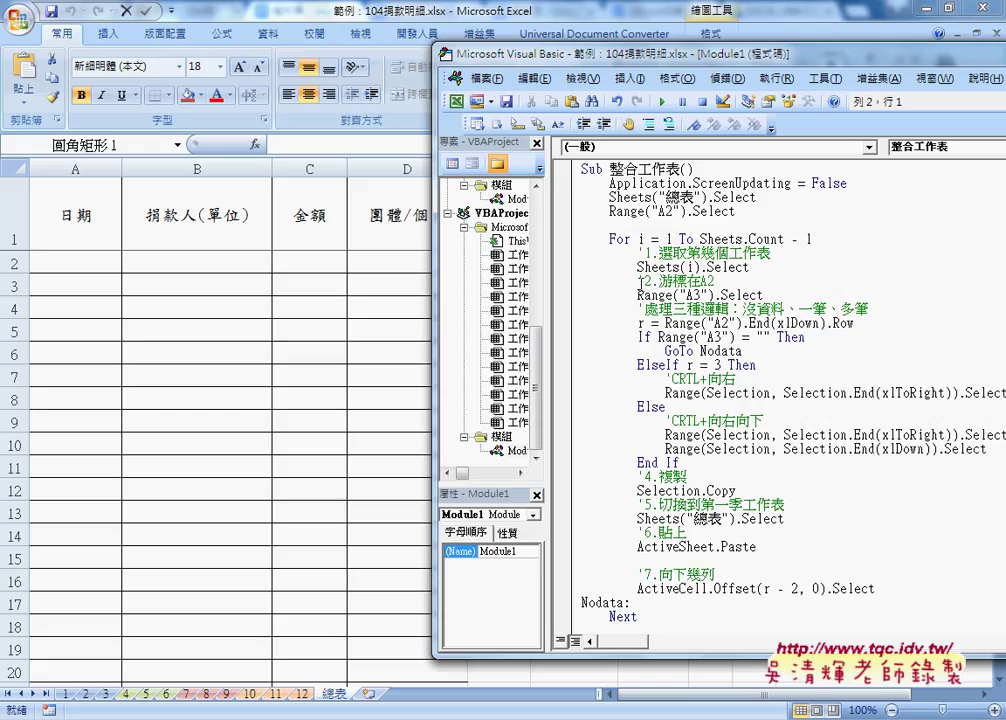
scroll(589, 216, "down", 1)
left_click_drag(589, 214, 560, 558)
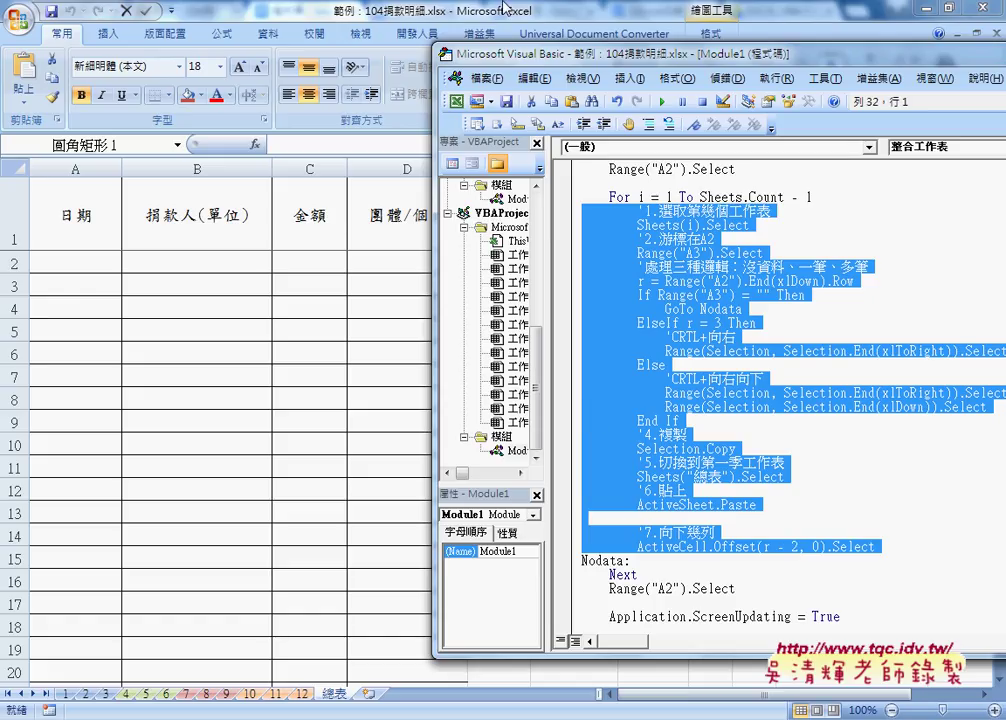
left_click(555, 14)
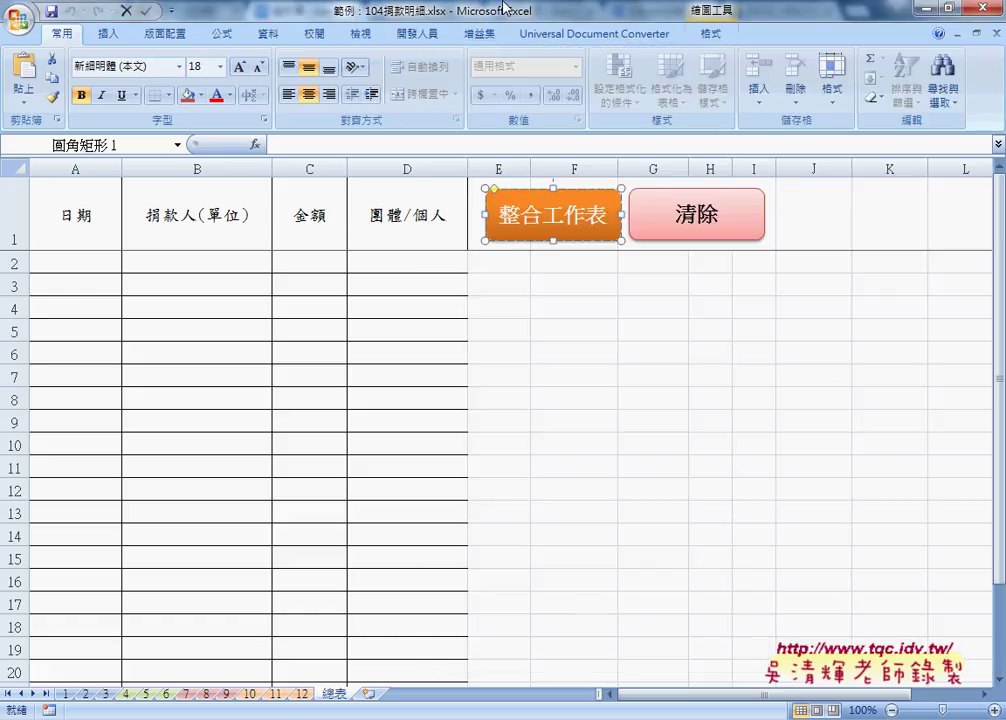
Show the 開發人員 ribbon tab and open sheet 1 with its single January donation row.
left_click(416, 36)
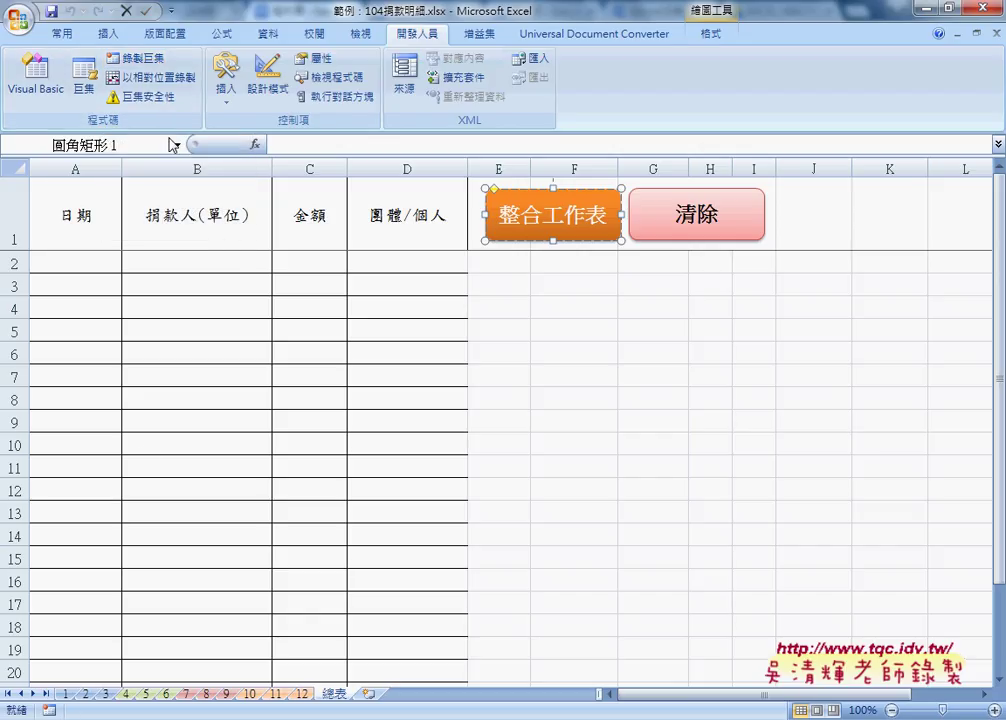
left_click(67, 695)
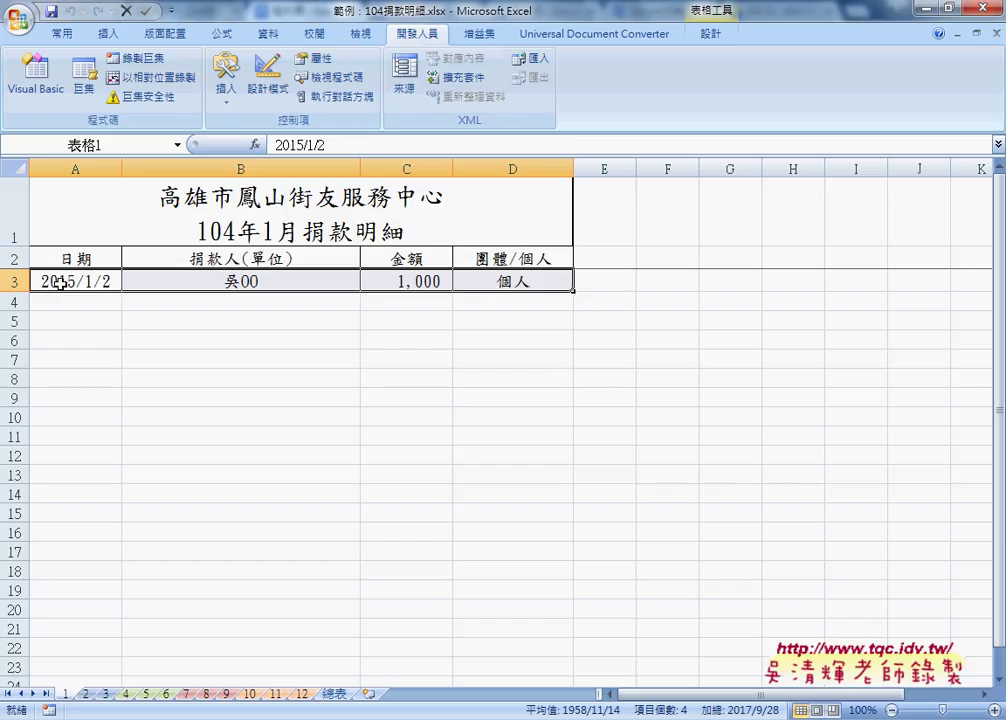
left_click_drag(49, 283, 519, 287)
left_click(67, 283)
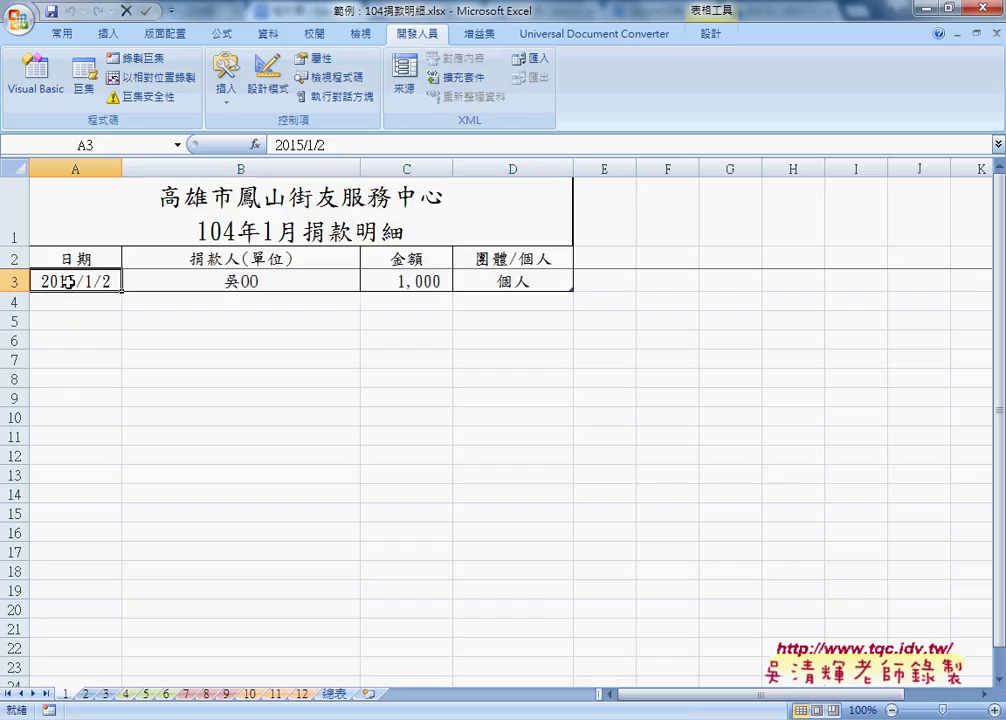
key("ctrl+shift+Right")
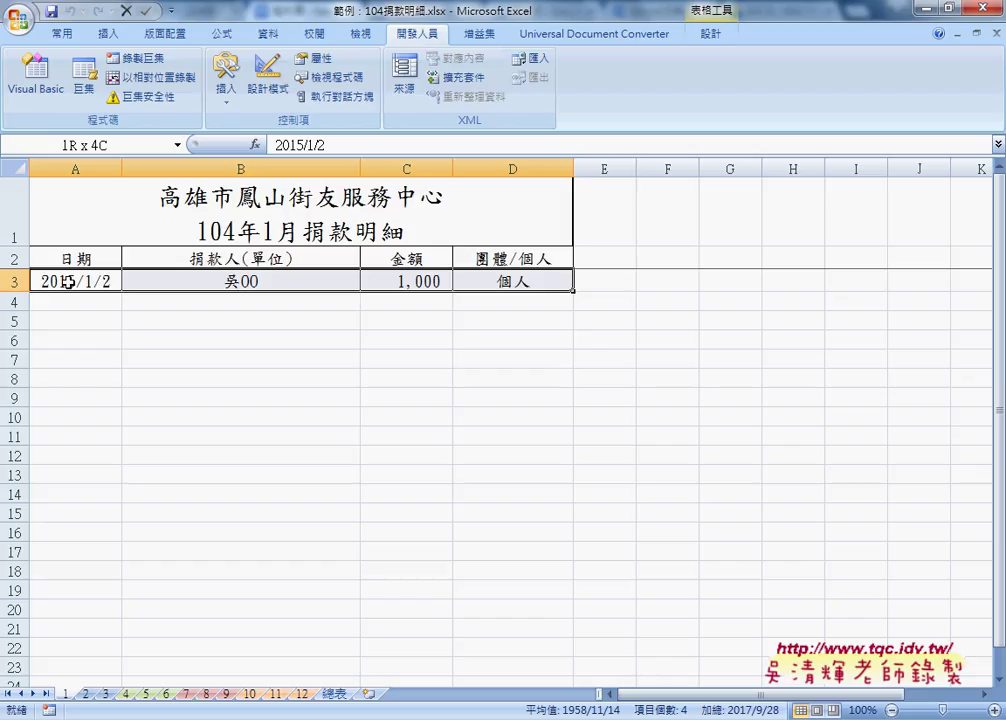
key("ctrl+shift+Down")
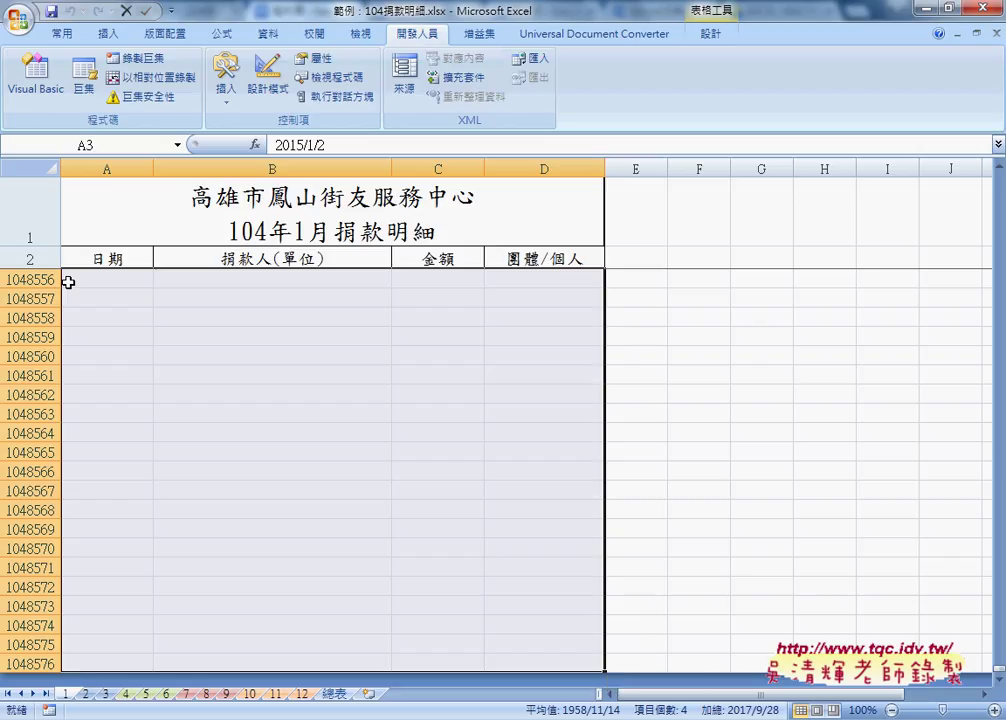
key("Up")
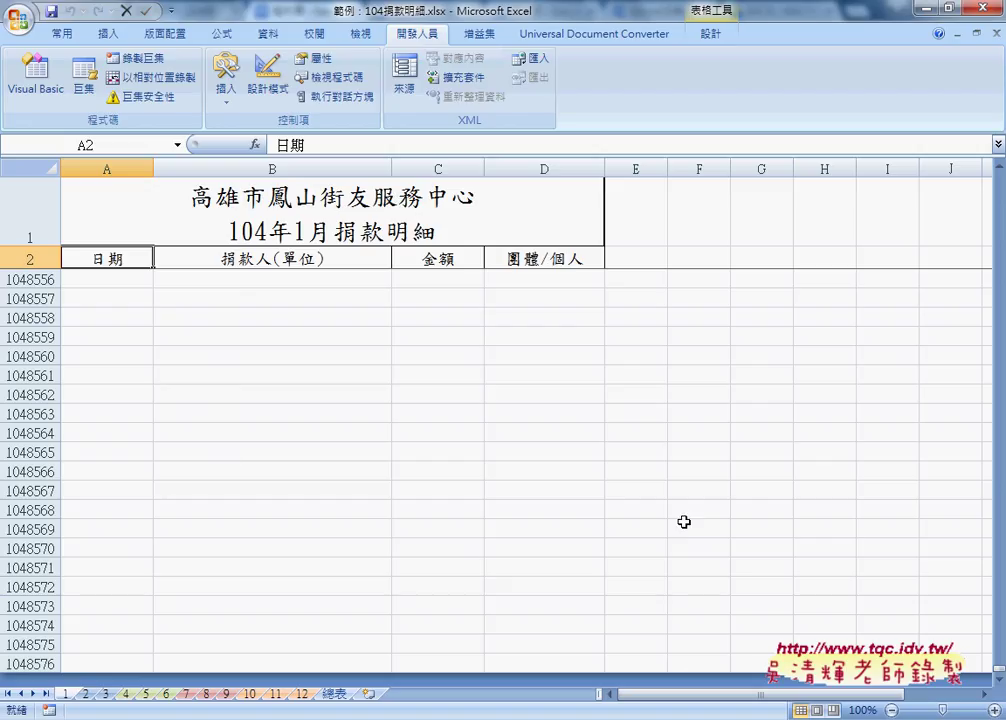
left_click_drag(990, 667, 998, 182)
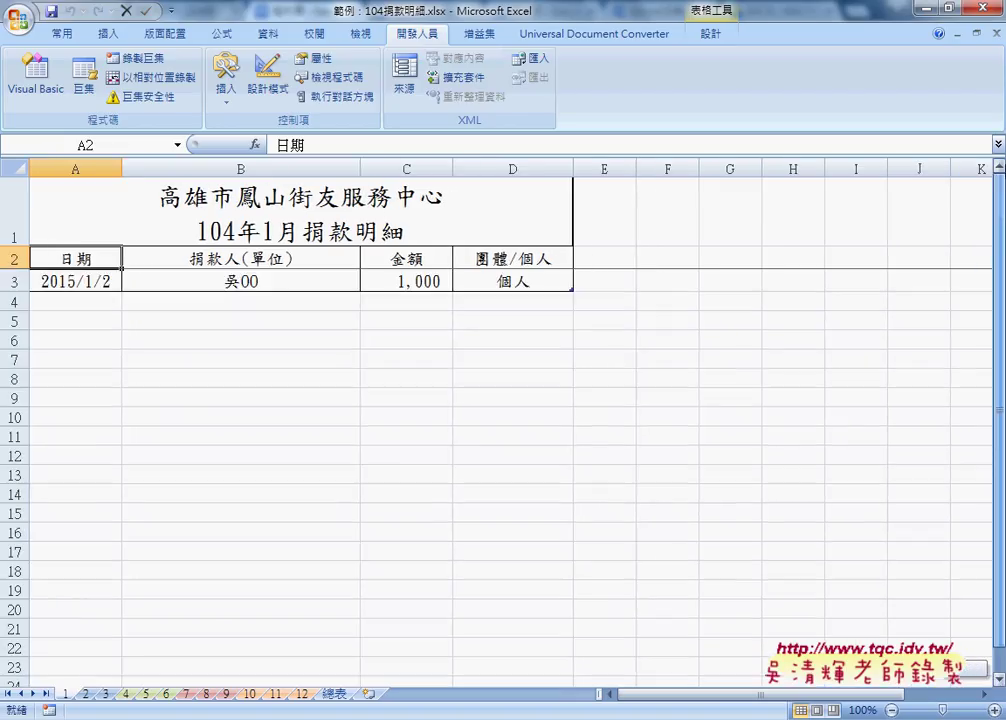
left_click(80, 282)
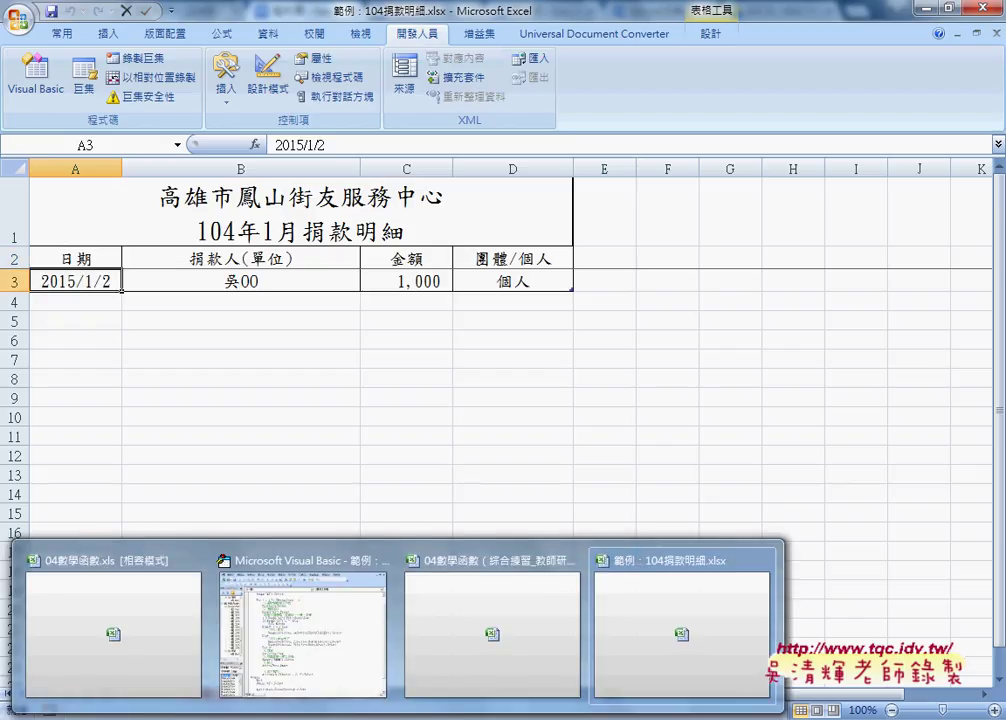
Review the If/ElseIf/Else block and 沒資料 comment, then select sheet 1's January entry in row 3.
left_click(330, 672)
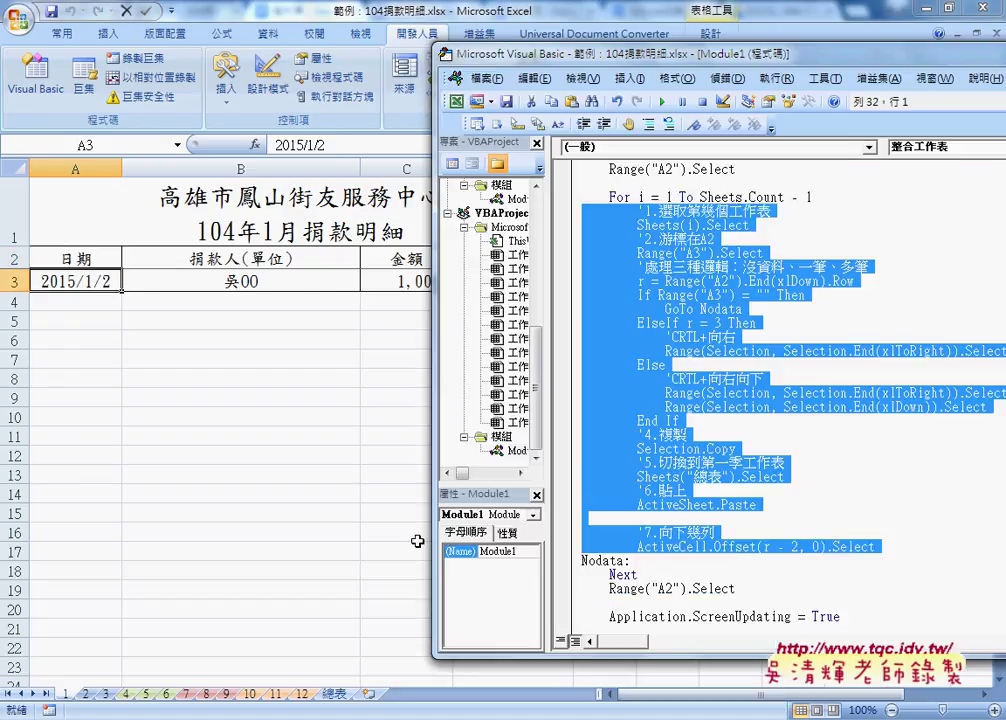
left_click(722, 310)
scroll(720, 310, "up", 1)
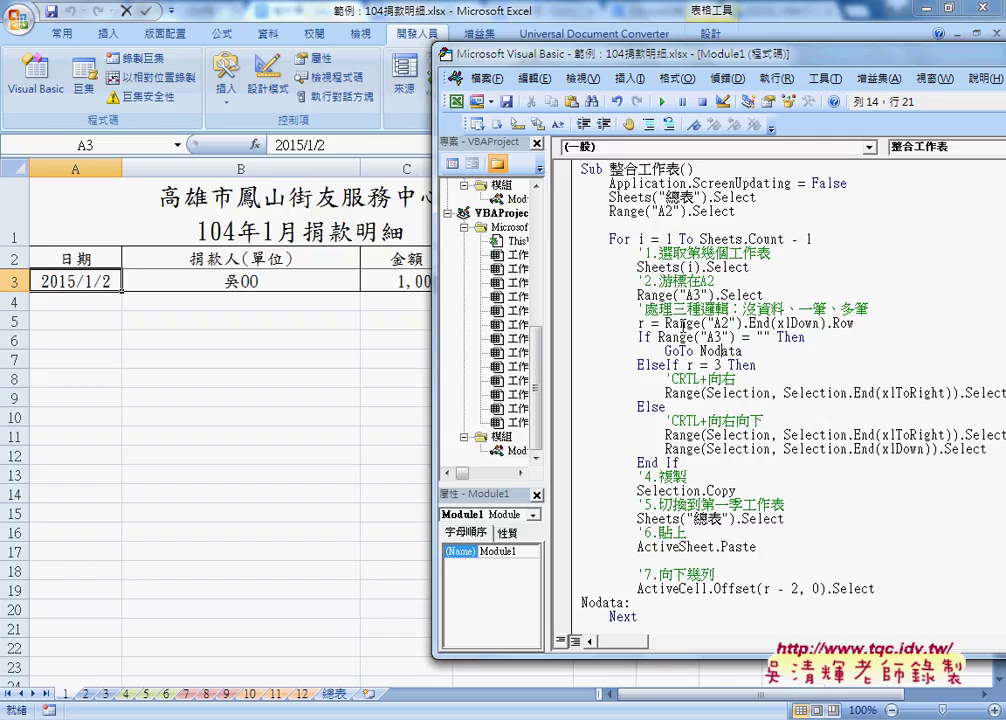
mouse_move(636, 323)
left_mouse_down()
mouse_move(708, 435)
mouse_move(711, 467)
left_mouse_up()
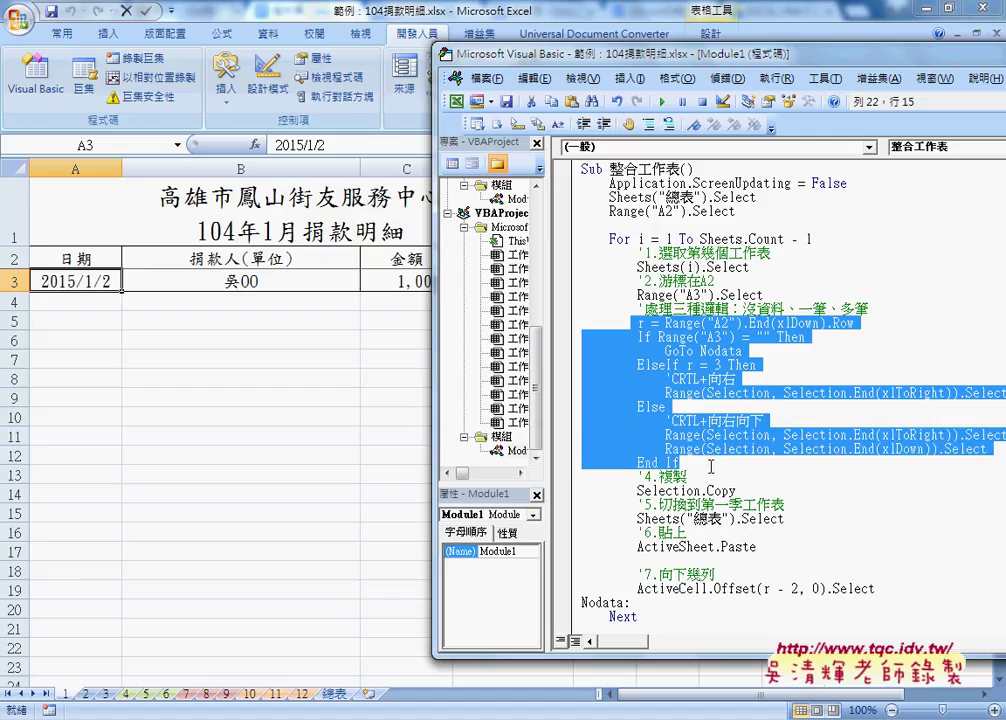
left_click_drag(742, 309, 786, 309)
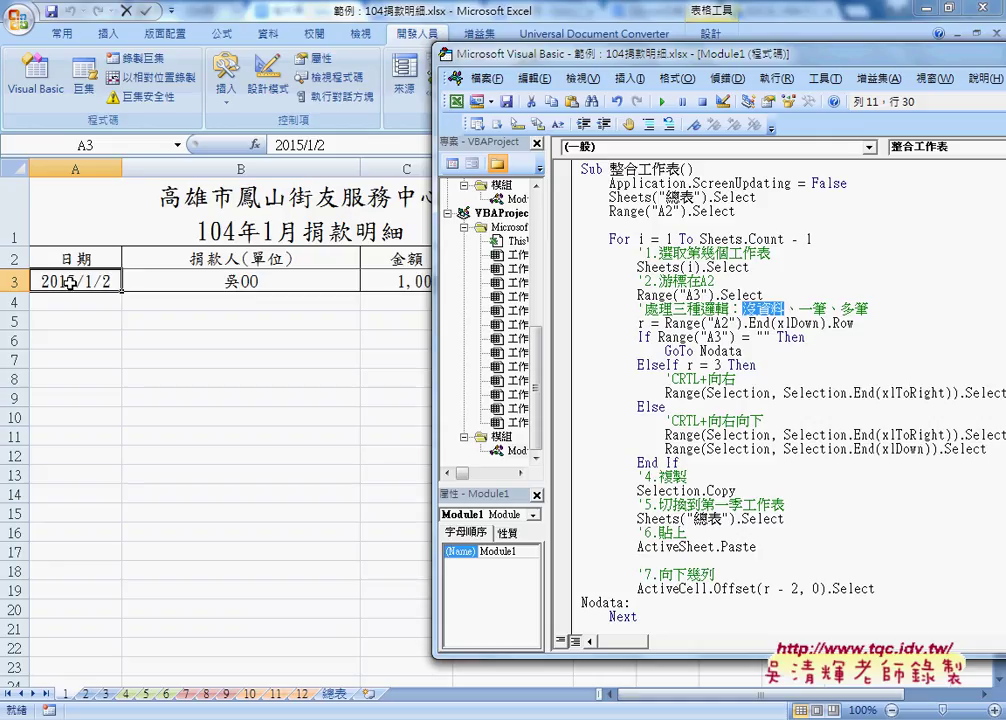
left_click_drag(67, 284, 518, 291)
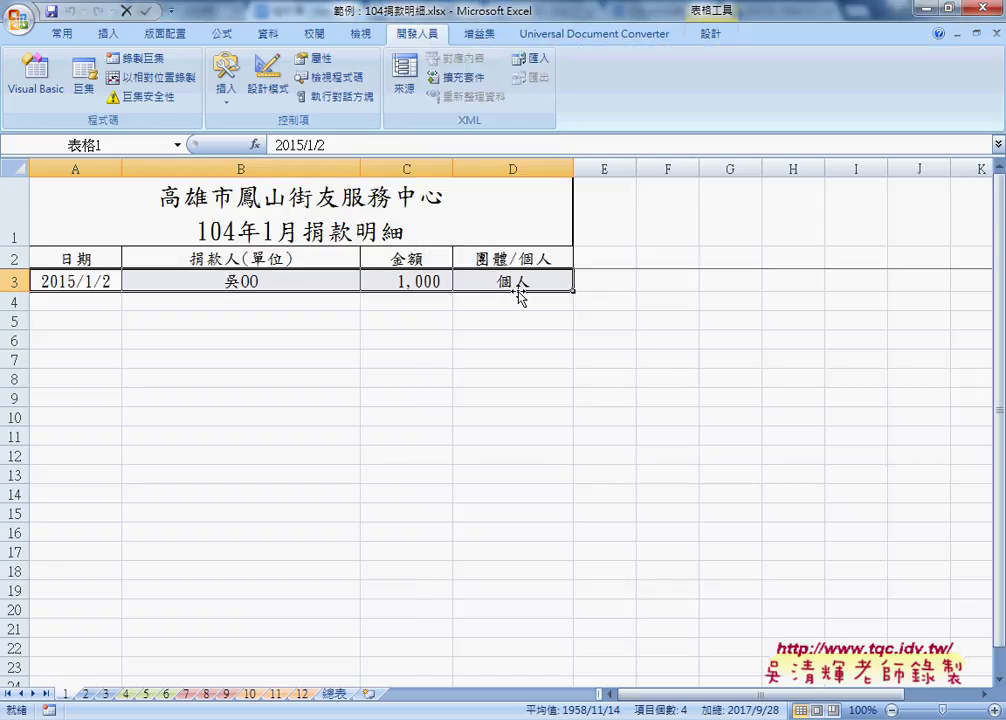
Delete sheet 1's January donation row A3:D3 and bring the 整合工作表 code back up.
key("Delete")
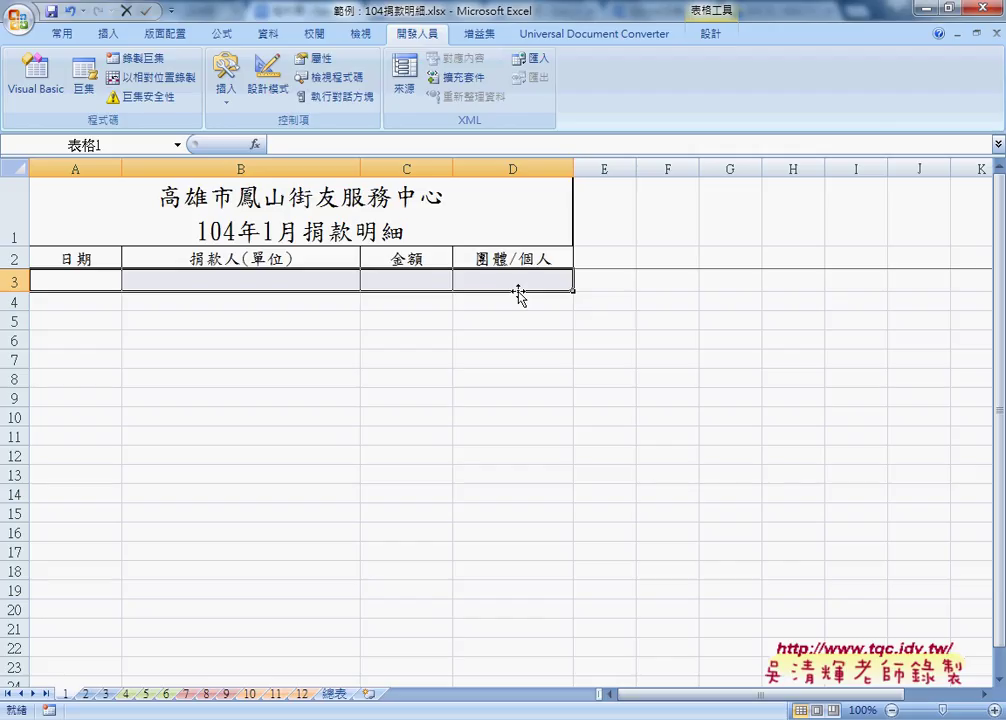
left_click(99, 285)
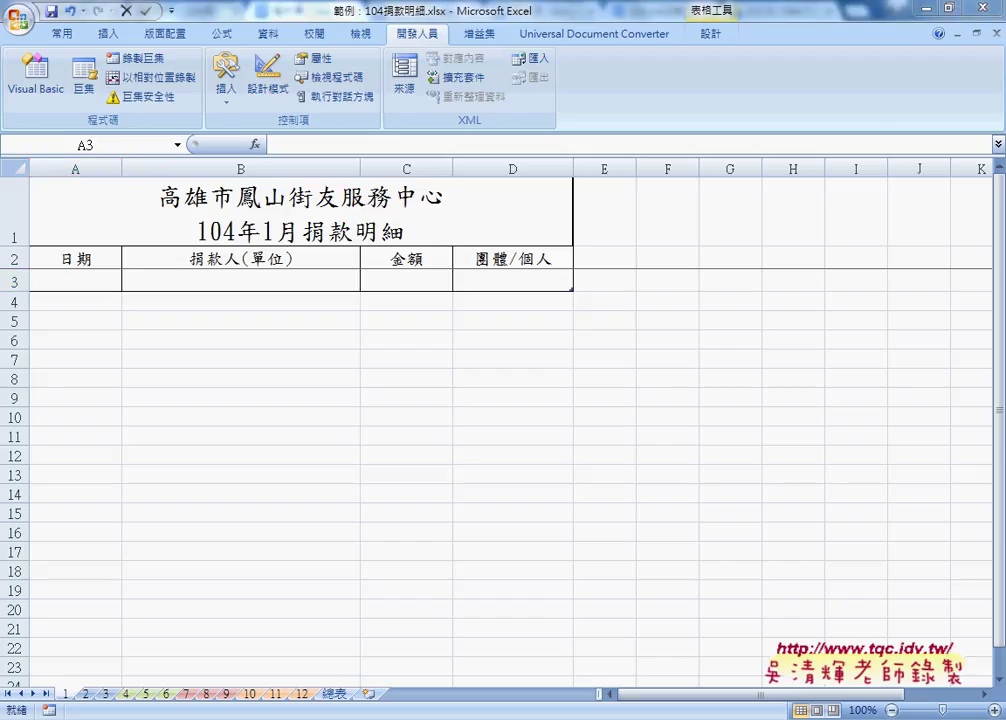
left_click(364, 628)
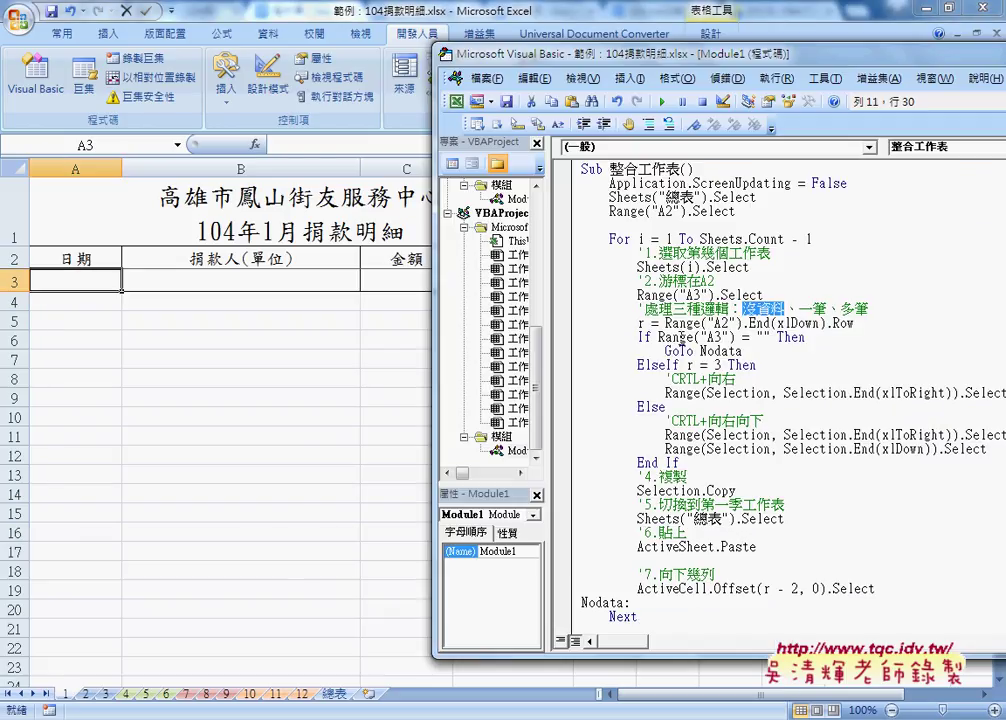
Trace the empty-A3 check and its GoTo Nodata jump to the Nodata label.
mouse_move(658, 337)
left_mouse_down()
mouse_move(772, 337)
mouse_move(702, 351)
left_mouse_up()
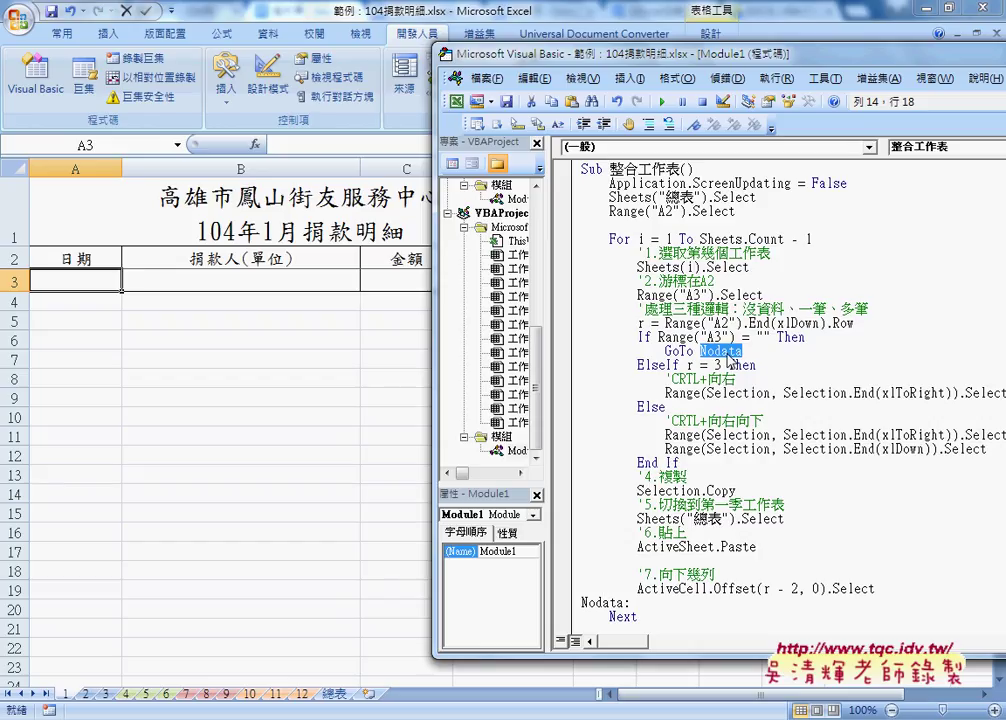
left_click(630, 602)
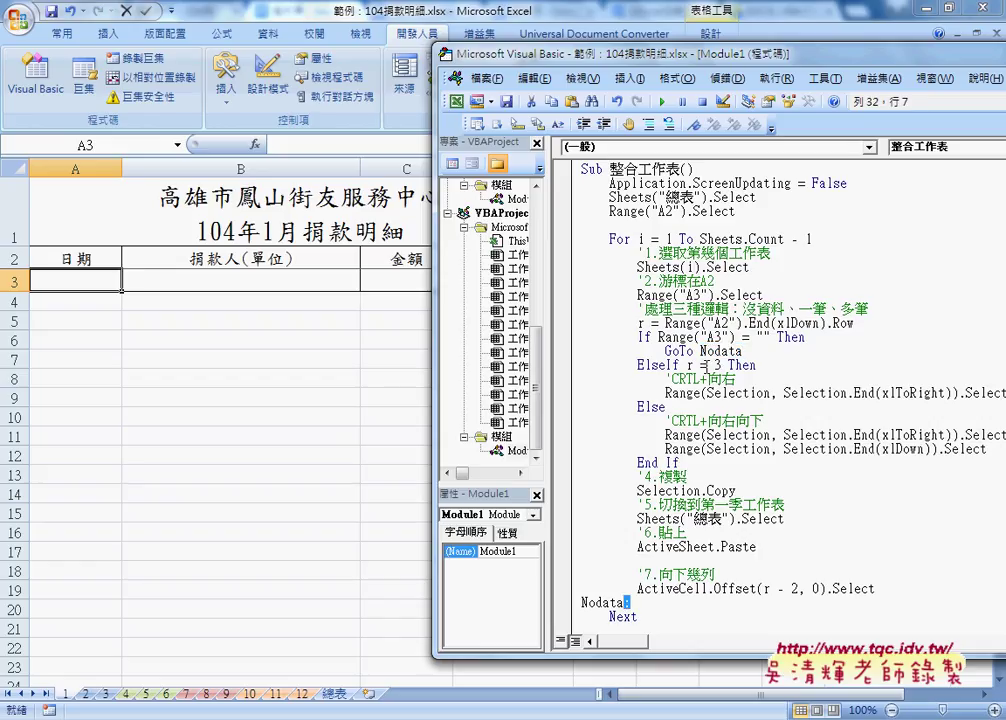
left_click(681, 351)
left_click(627, 602)
left_click(721, 351)
Examine the r = 3 condition and last-row calculation, then show February sheet 2.
left_click(722, 365)
left_click_drag(722, 365, 687, 365)
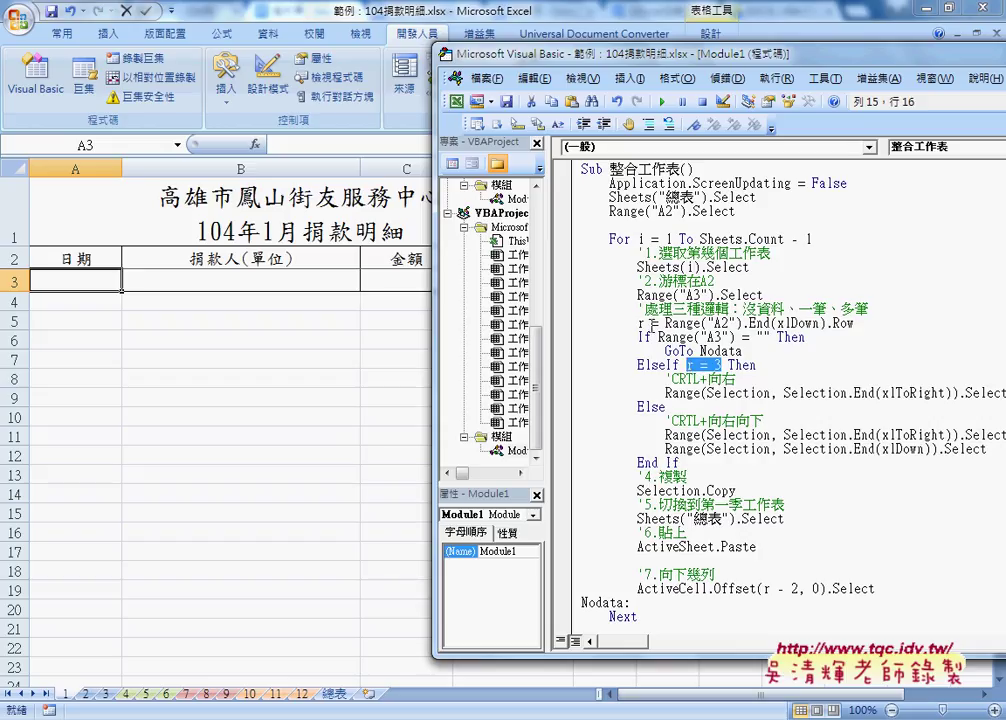
double_click(641, 323)
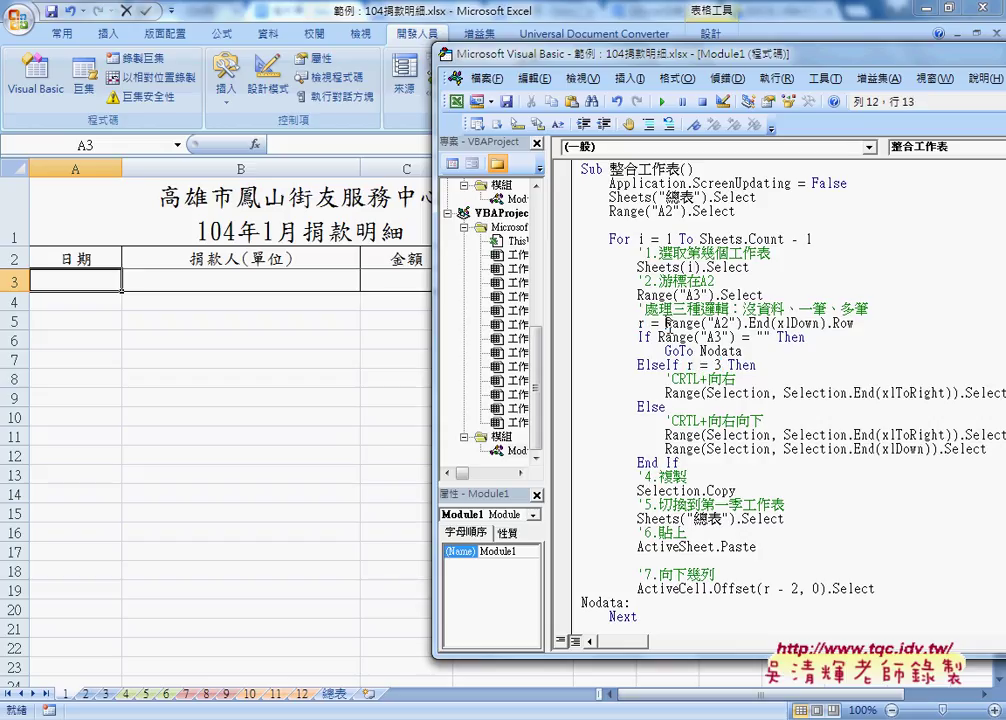
left_click_drag(665, 323, 743, 323)
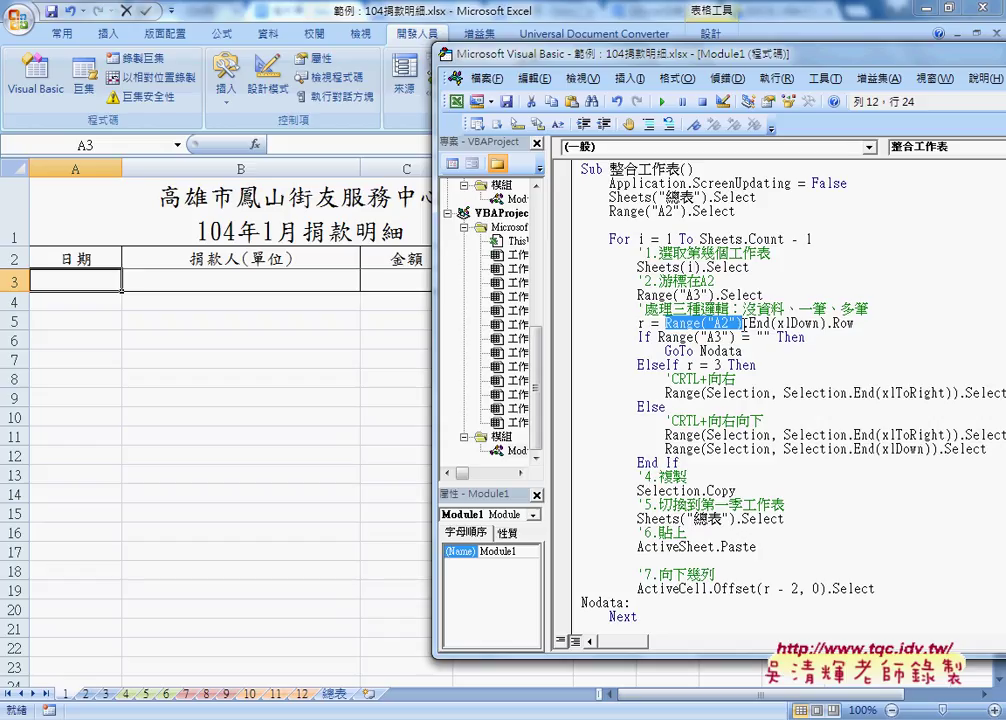
left_click_drag(743, 323, 853, 323)
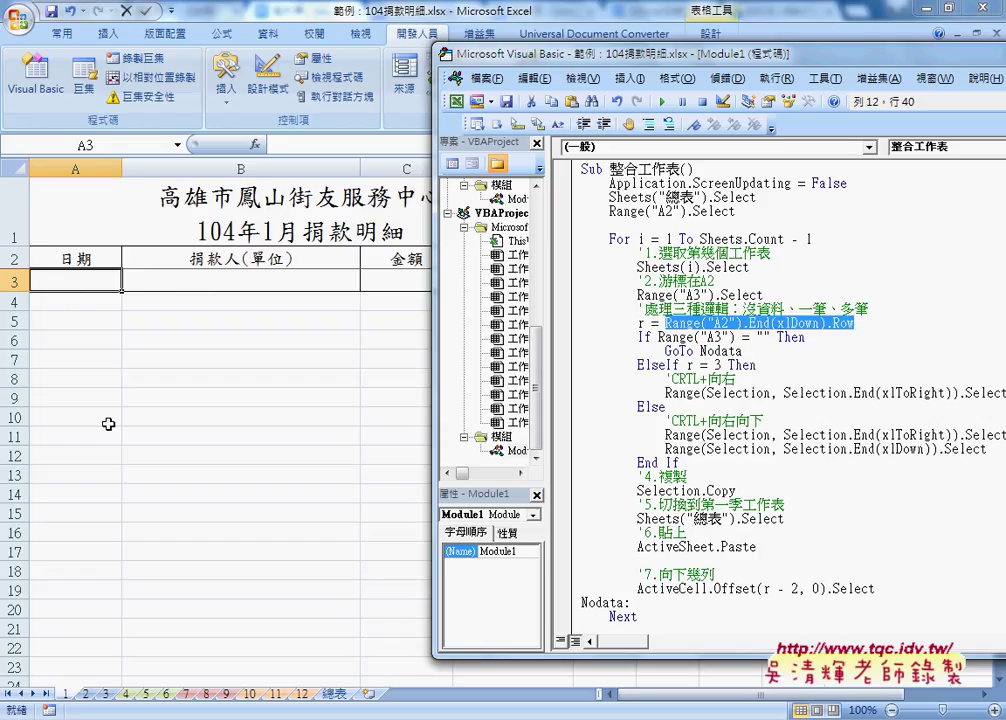
left_click(86, 692)
Jump to the last filled date on sheet 2 and March sheet 3, then reopen the macro code.
left_click(74, 257)
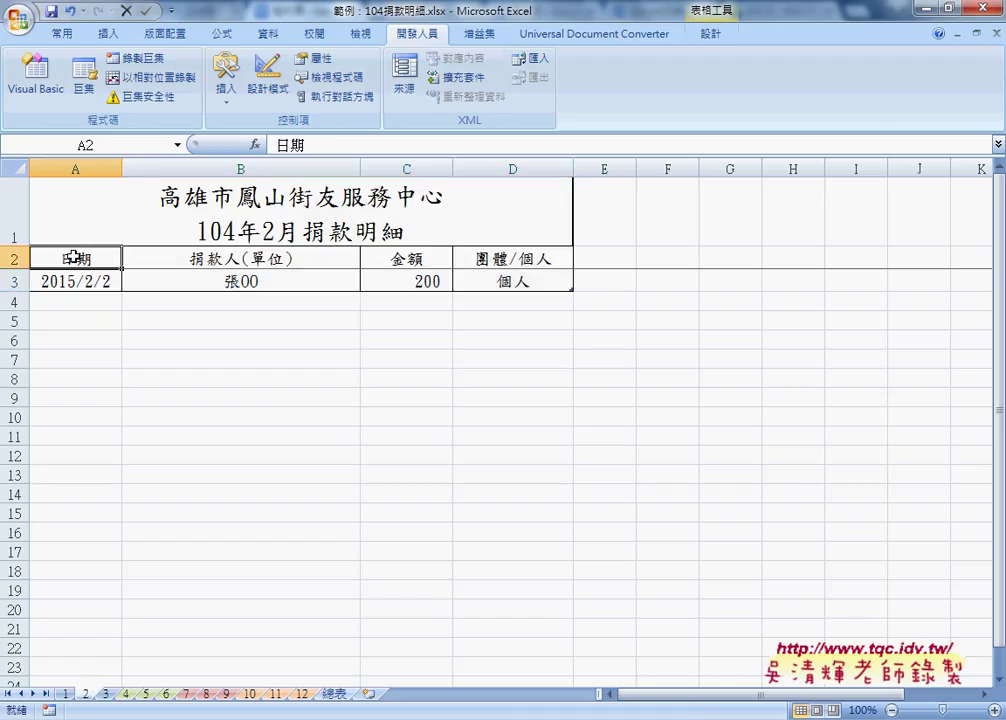
key("ctrl+Down")
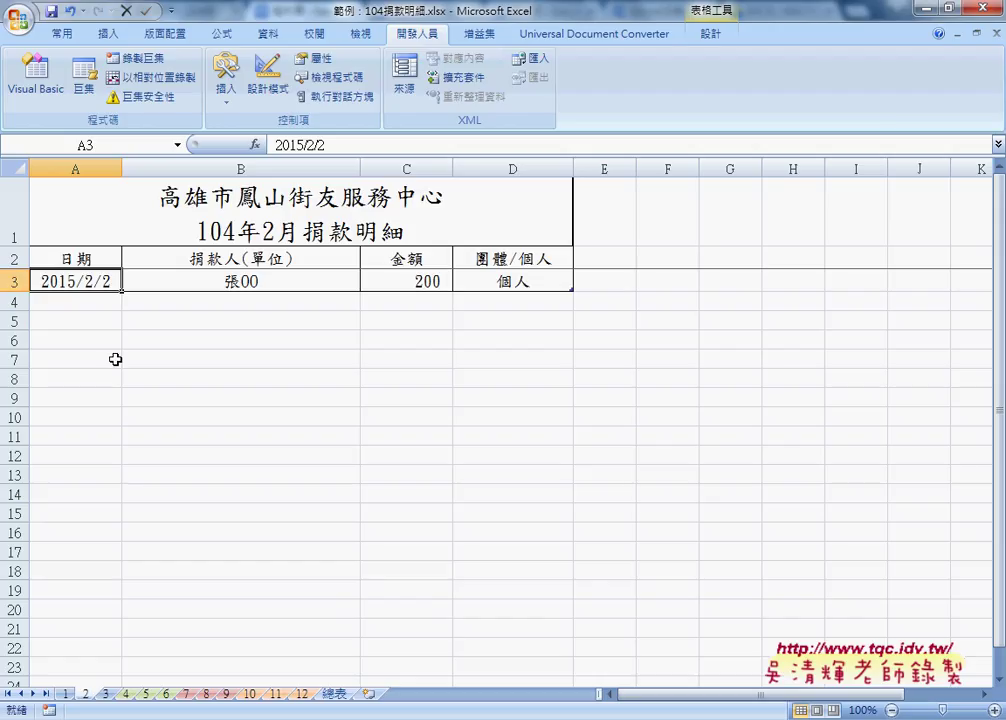
left_click(106, 694)
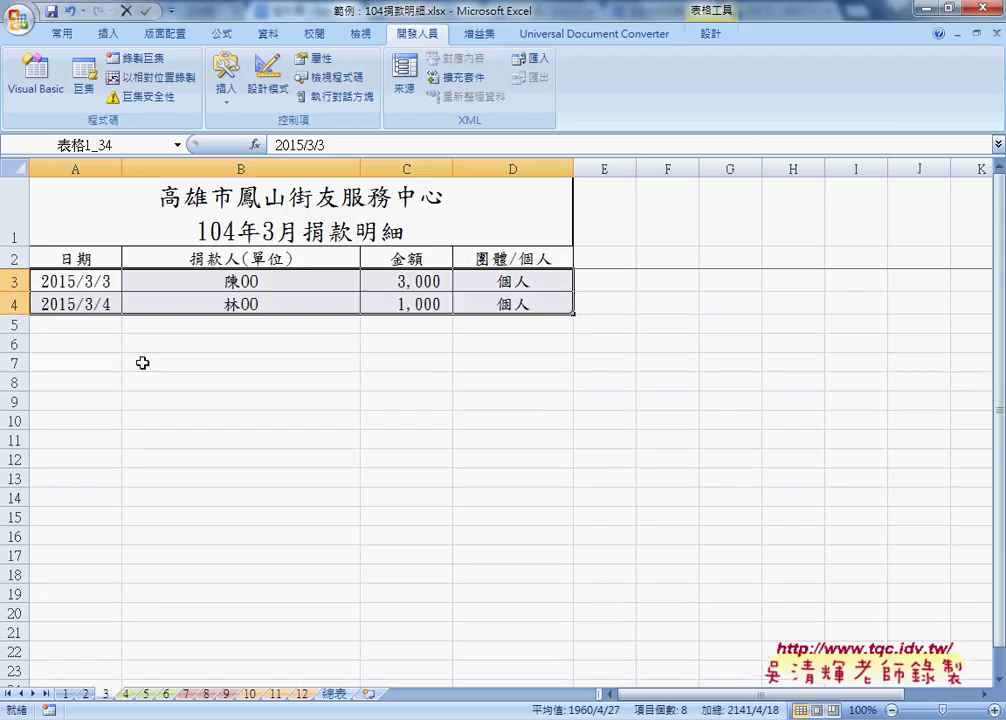
left_click(77, 261)
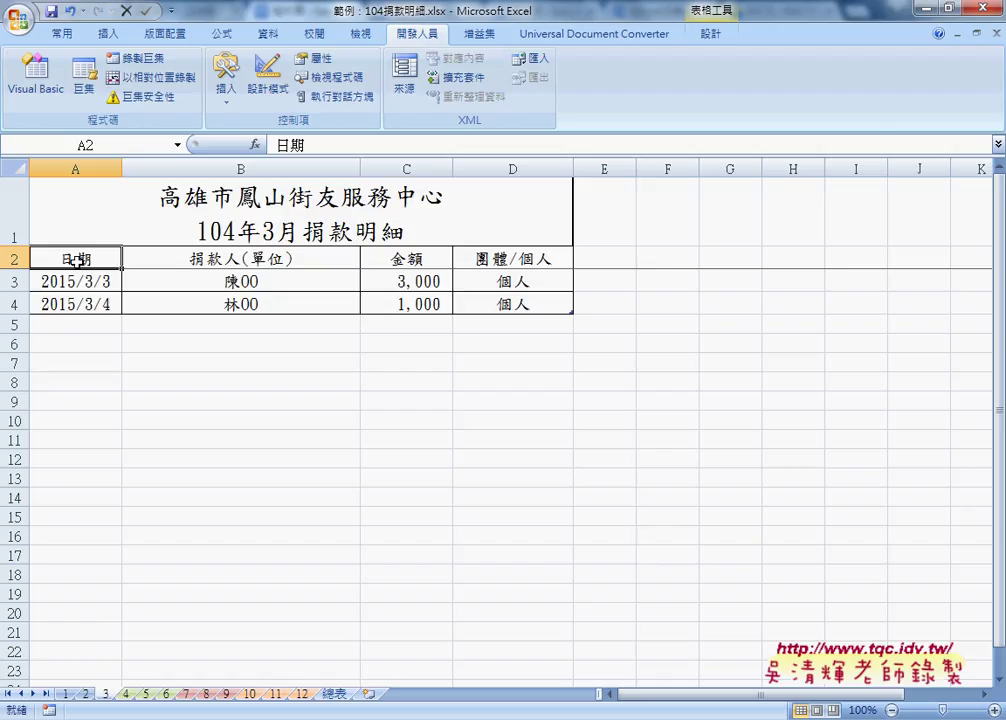
key("Down")
key("Down")
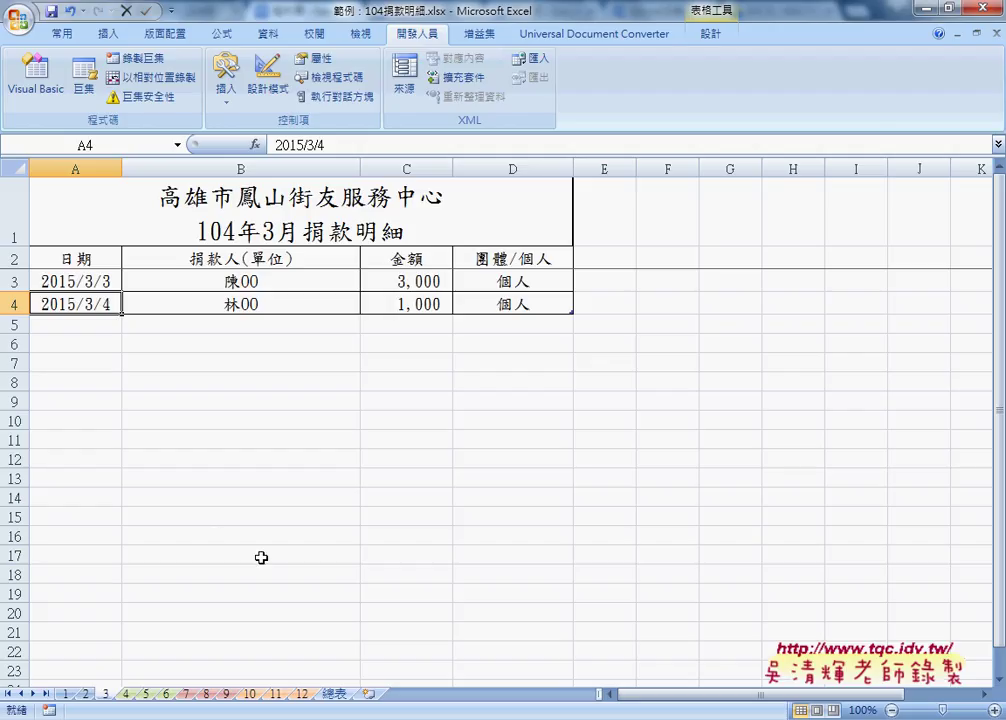
left_click(332, 644)
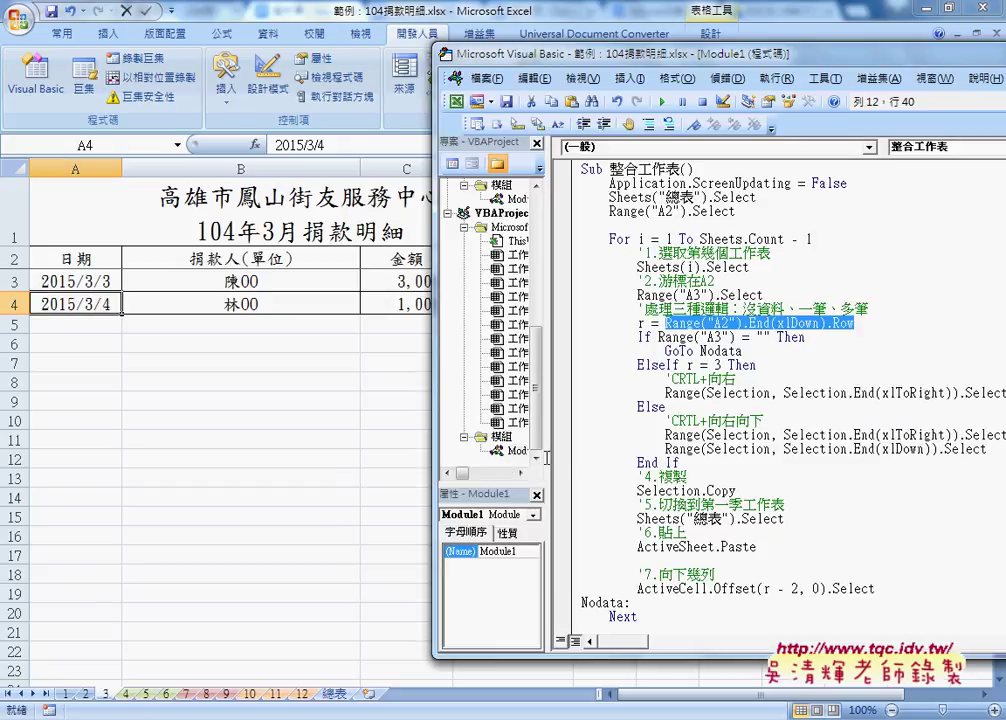
left_click(733, 383)
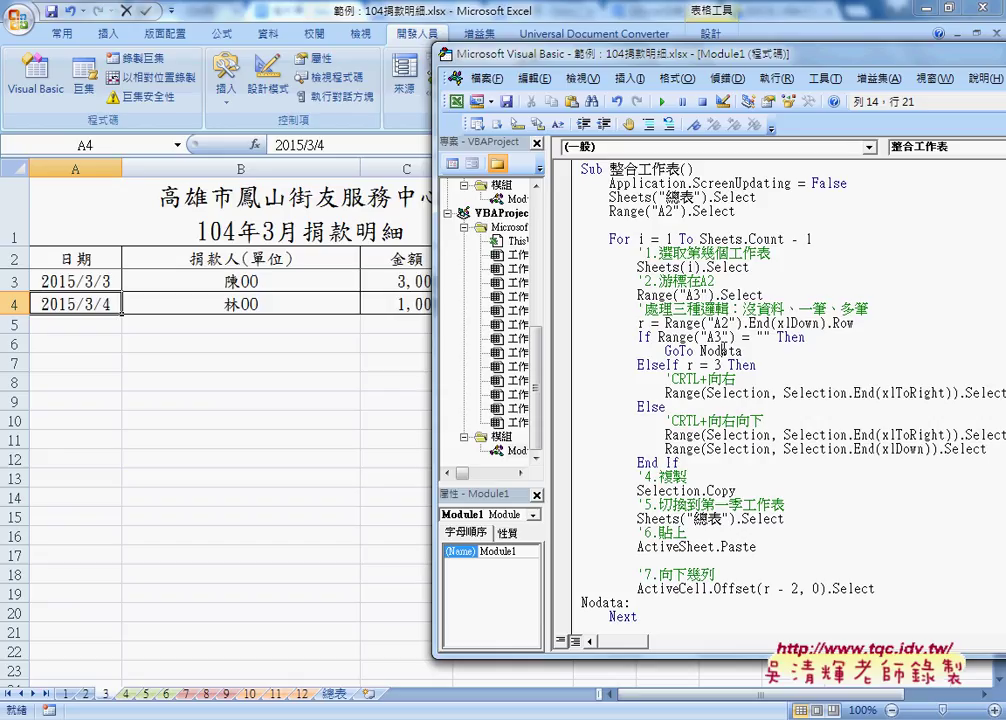
left_click(693, 394)
left_click(681, 436)
double_click(712, 491)
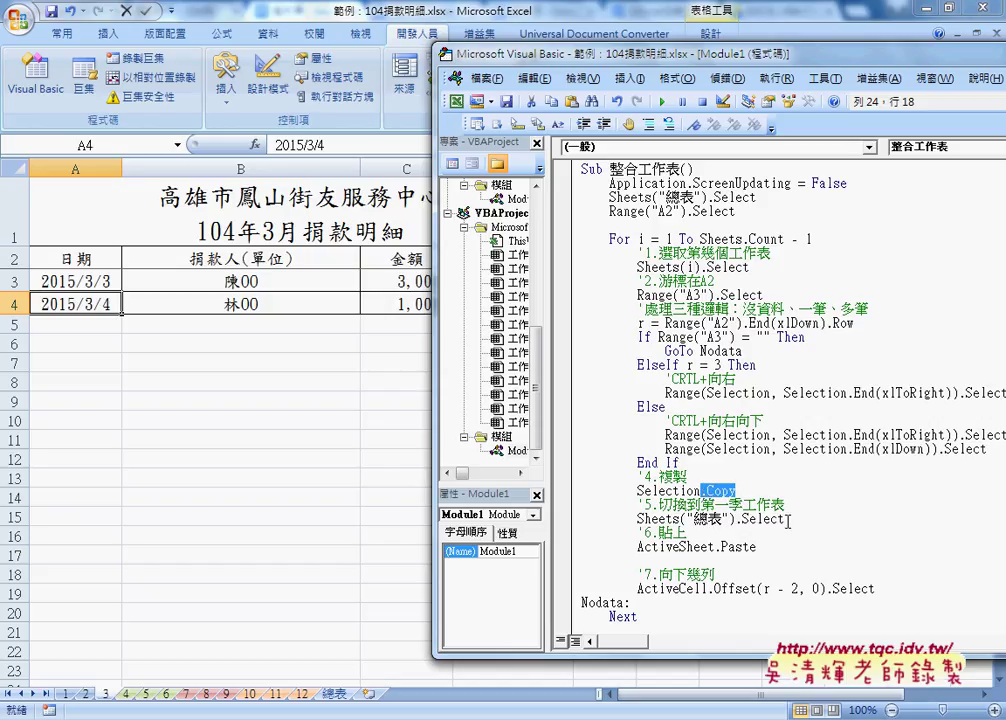
left_click_drag(785, 519, 638, 519)
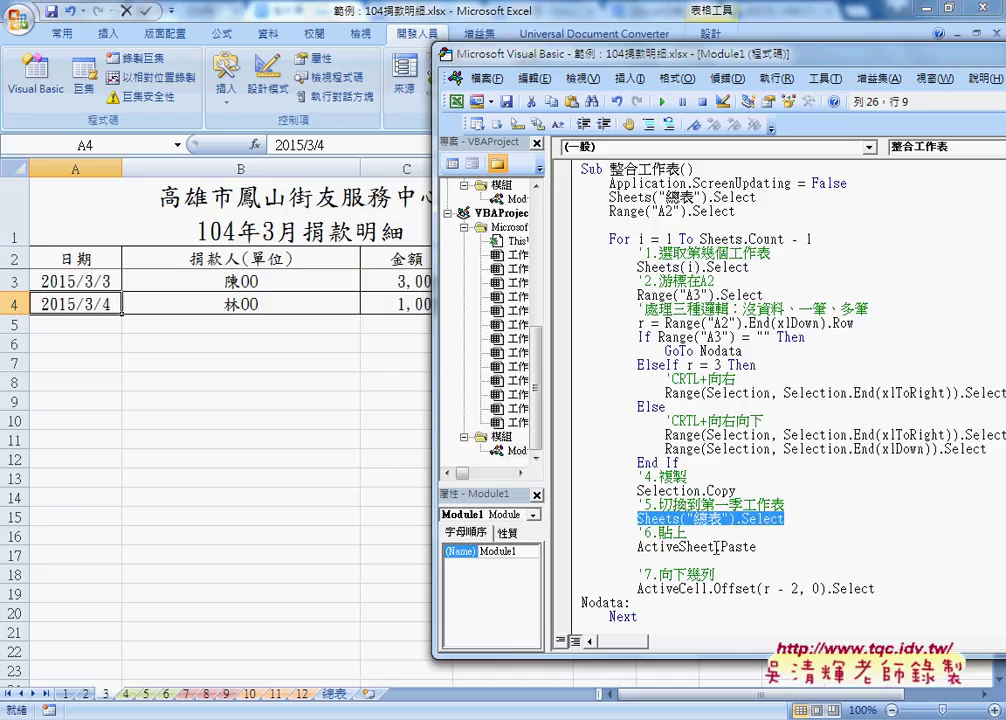
left_click_drag(756, 547, 643, 556)
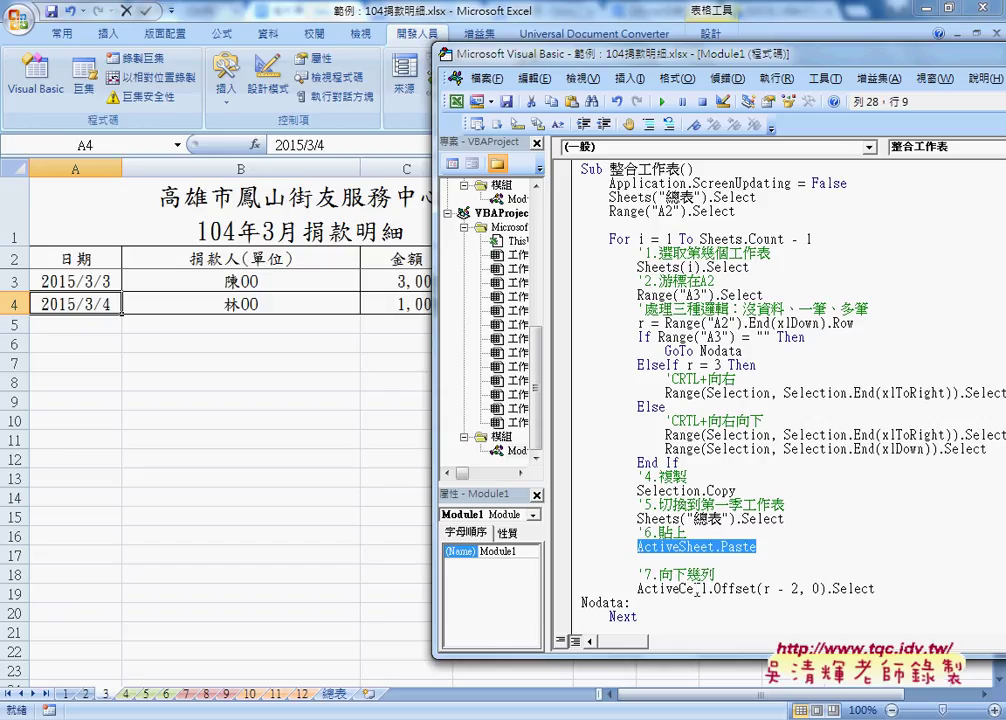
left_click_drag(763, 590, 798, 590)
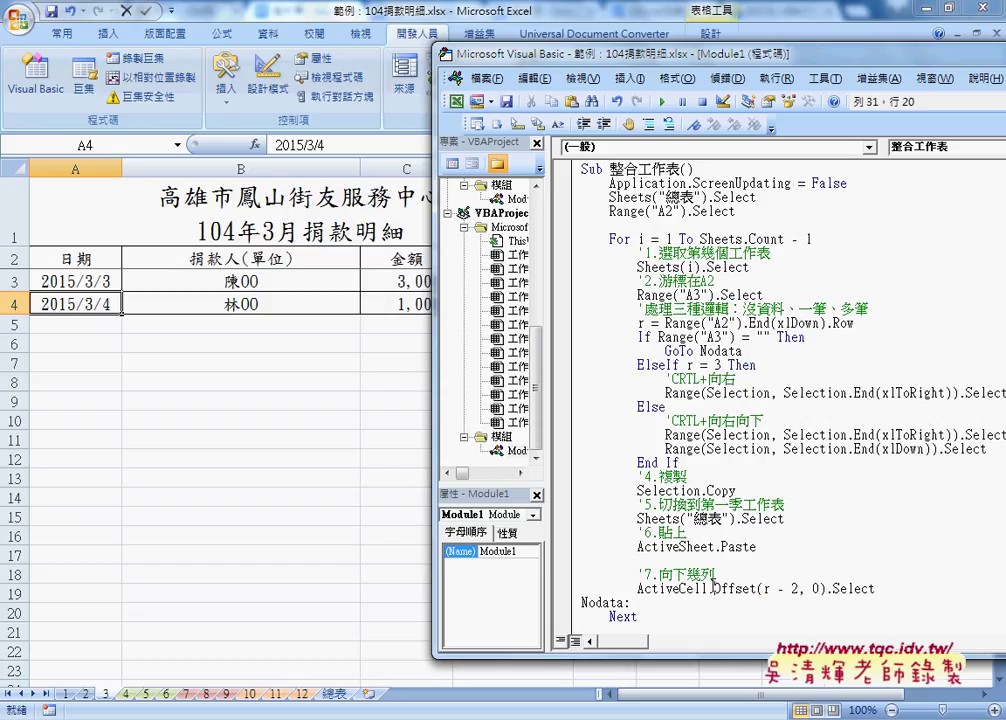
double_click(752, 588)
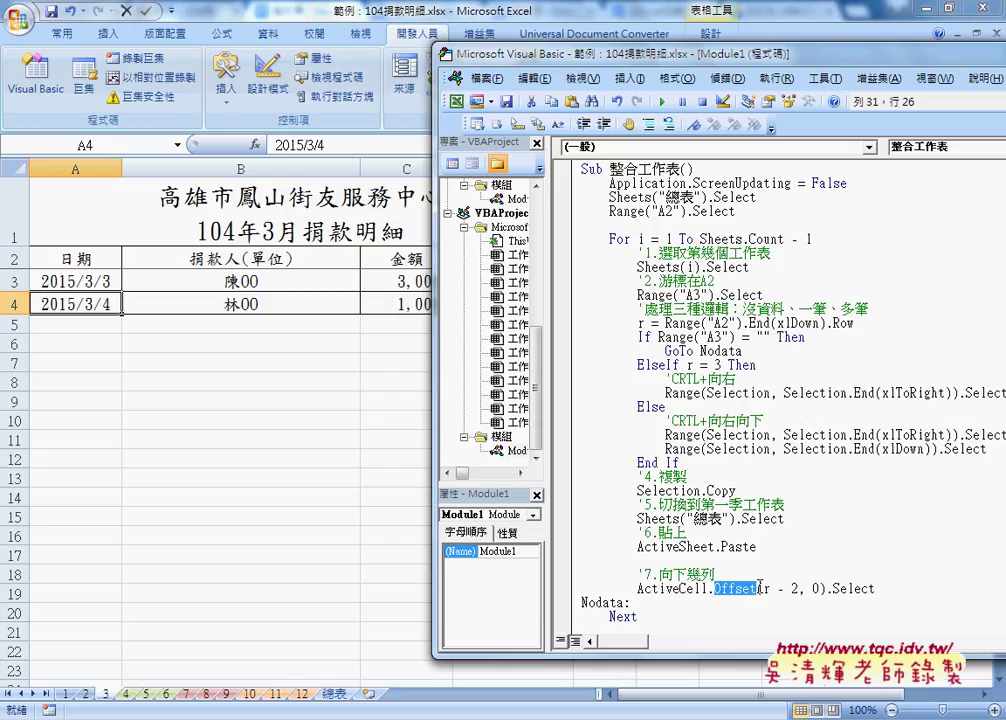
mouse_move(763, 589)
left_mouse_down()
mouse_move(821, 589)
mouse_move(798, 588)
left_mouse_up()
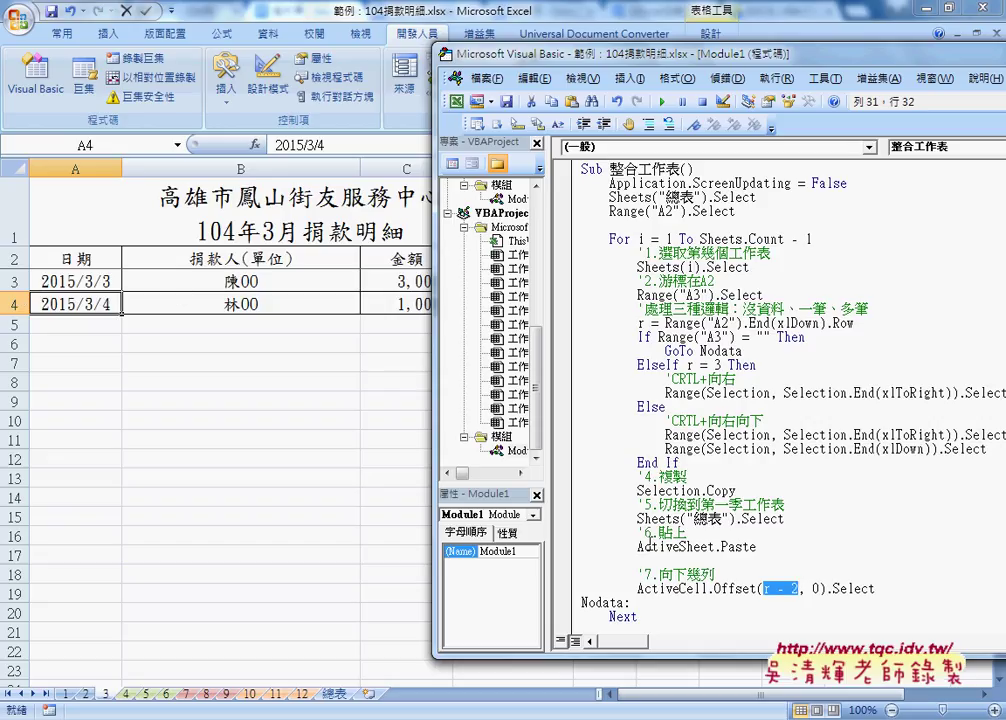
left_click(651, 211)
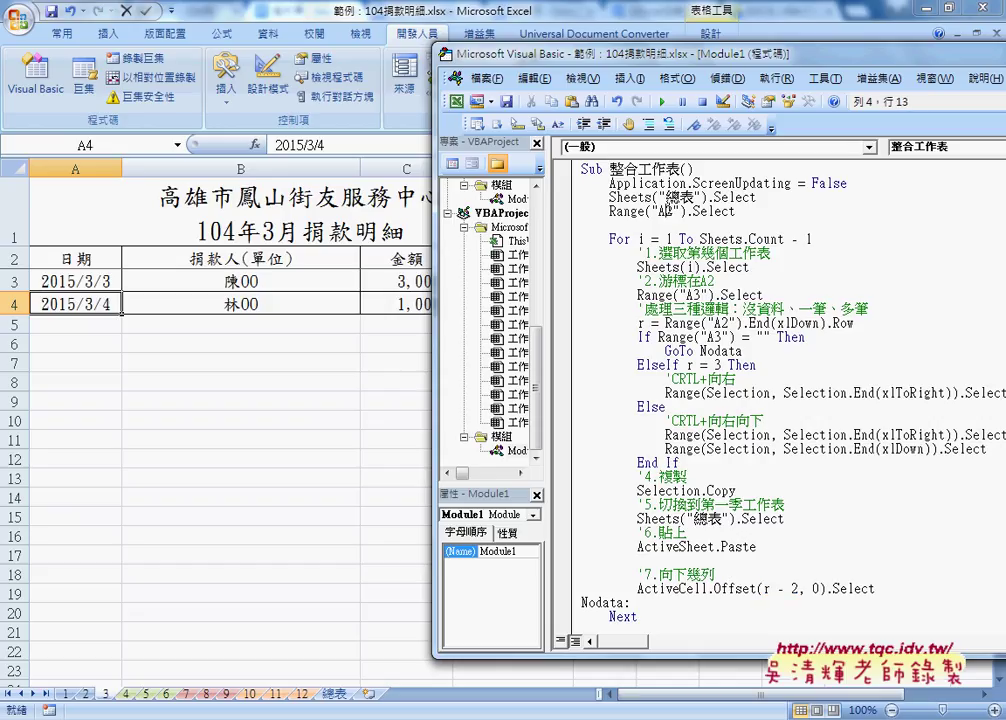
Step into 整合工作表 with F8, comment out the ScreenUpdating line, and run the macro through.
left_click(336, 693)
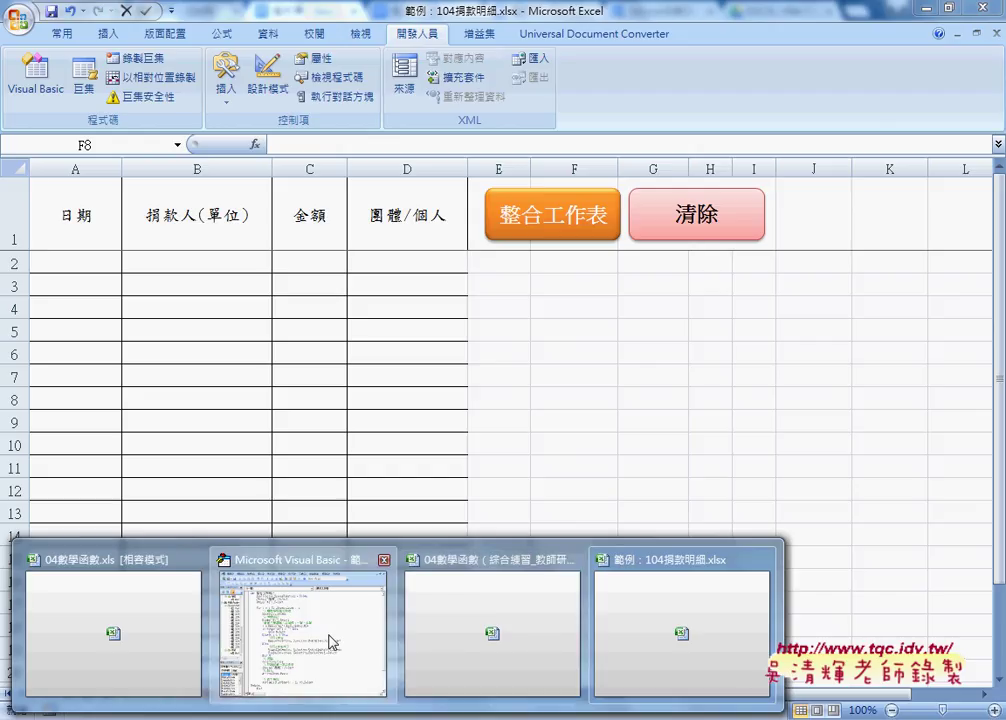
left_click(330, 644)
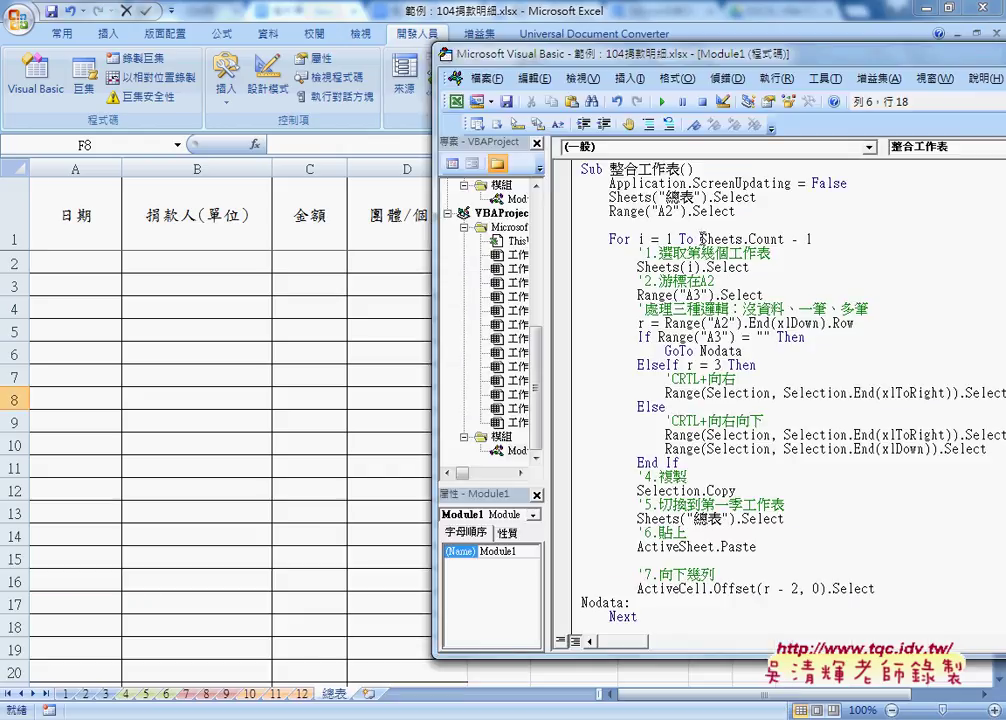
key("F8")
key("F8")
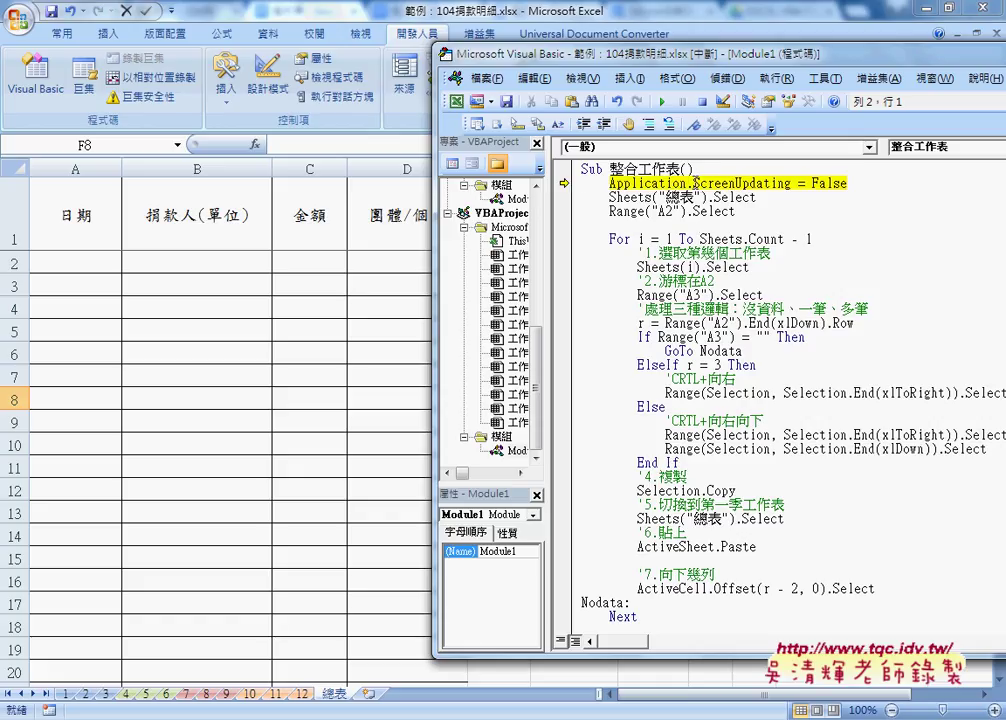
left_click_drag(693, 184, 792, 184)
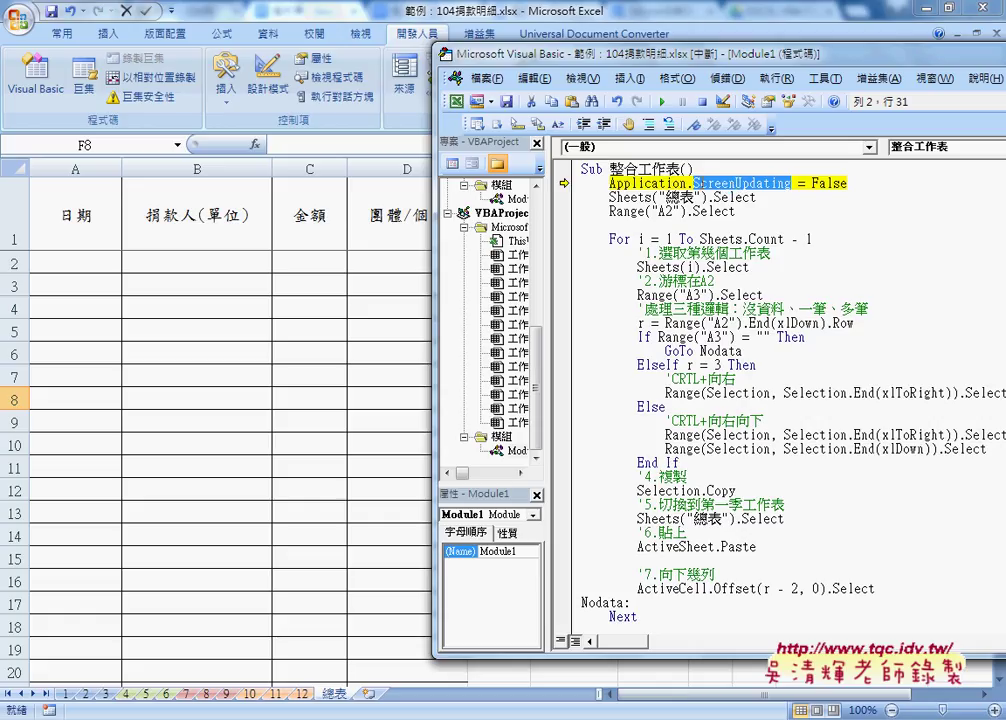
key("Home")
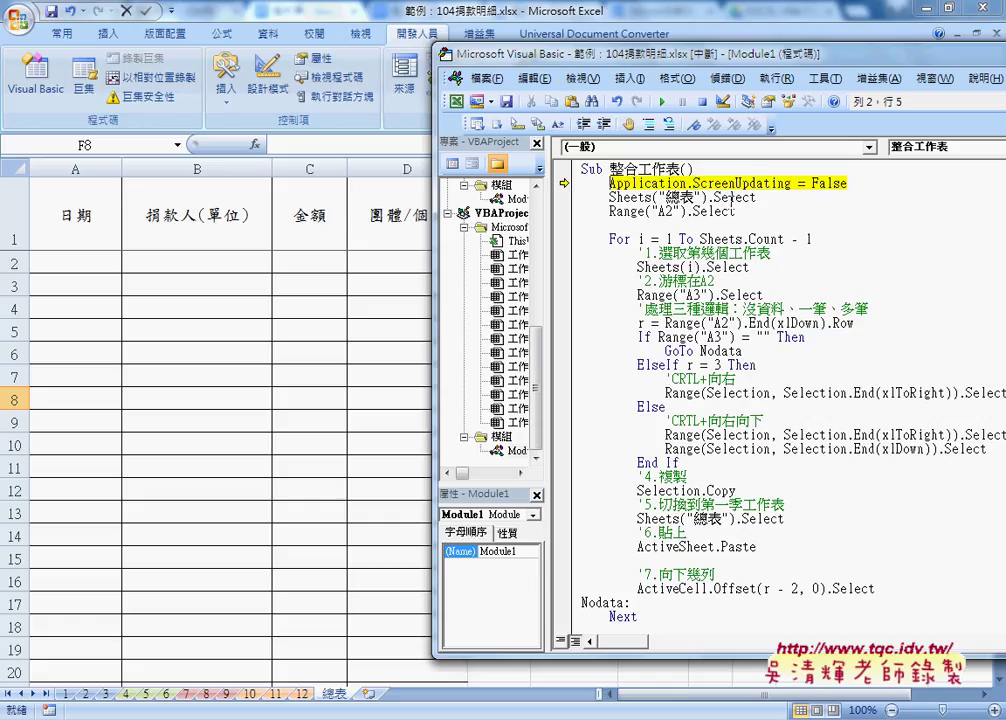
type("'")
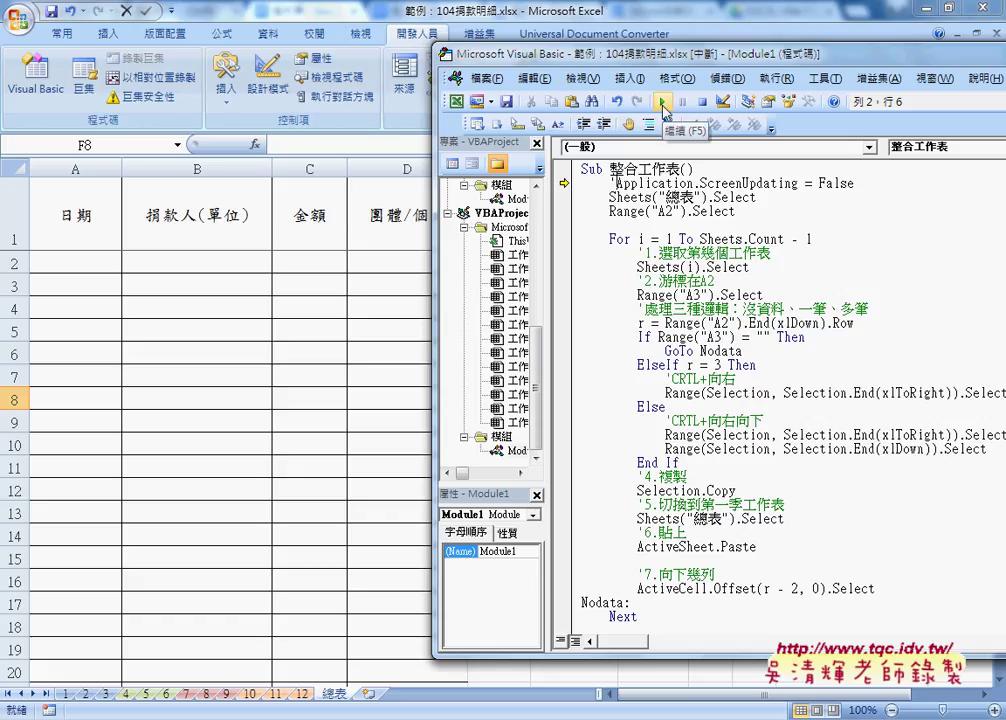
left_click(663, 103)
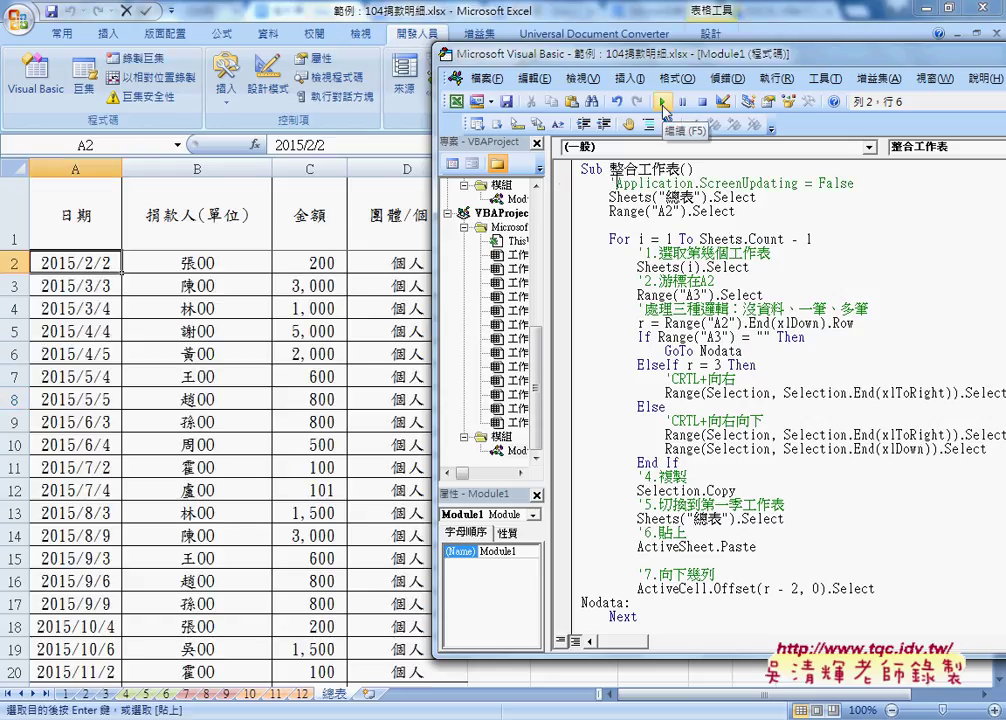
Uncomment Application.ScreenUpdating = False, then run 清除 and 整合工作表 to refill 總表.
left_click(613, 183)
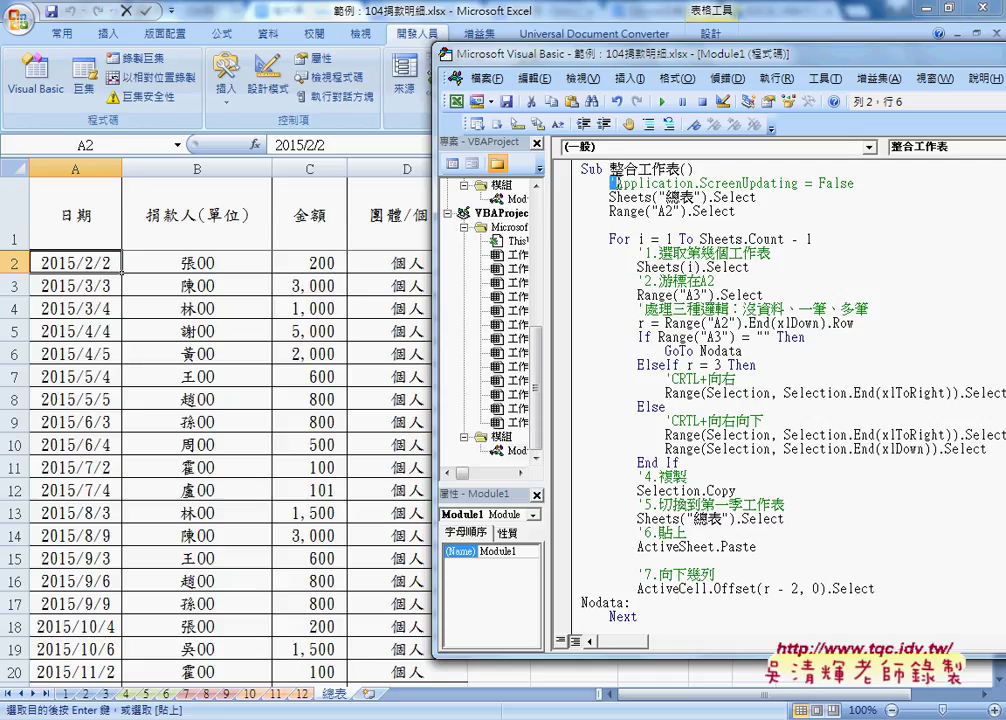
key("Delete")
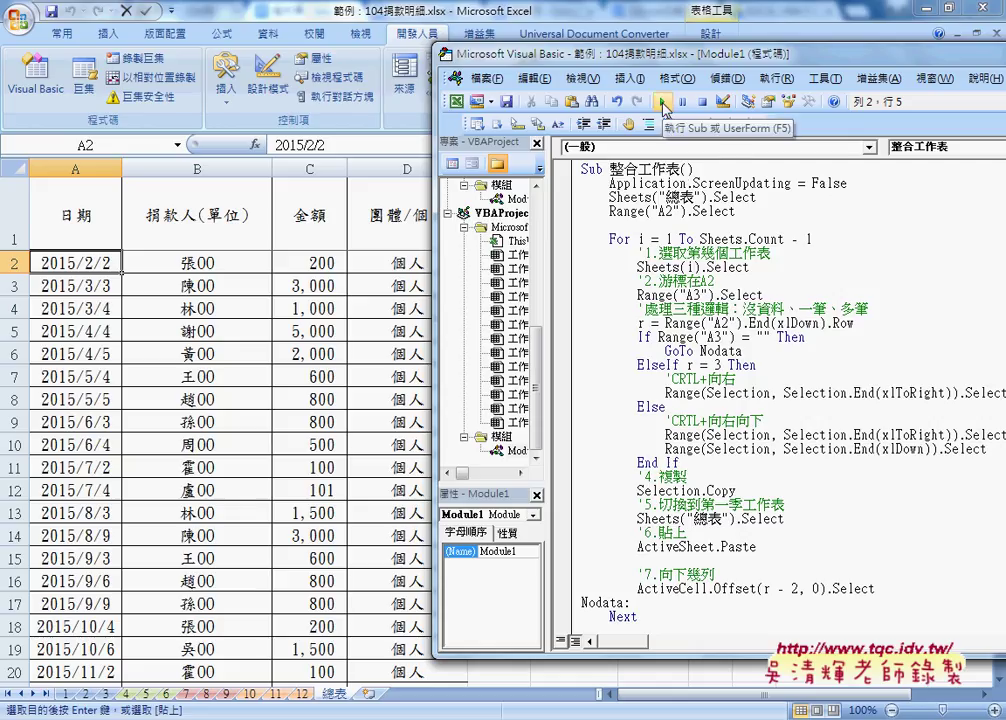
scroll(732, 351, "down", 3)
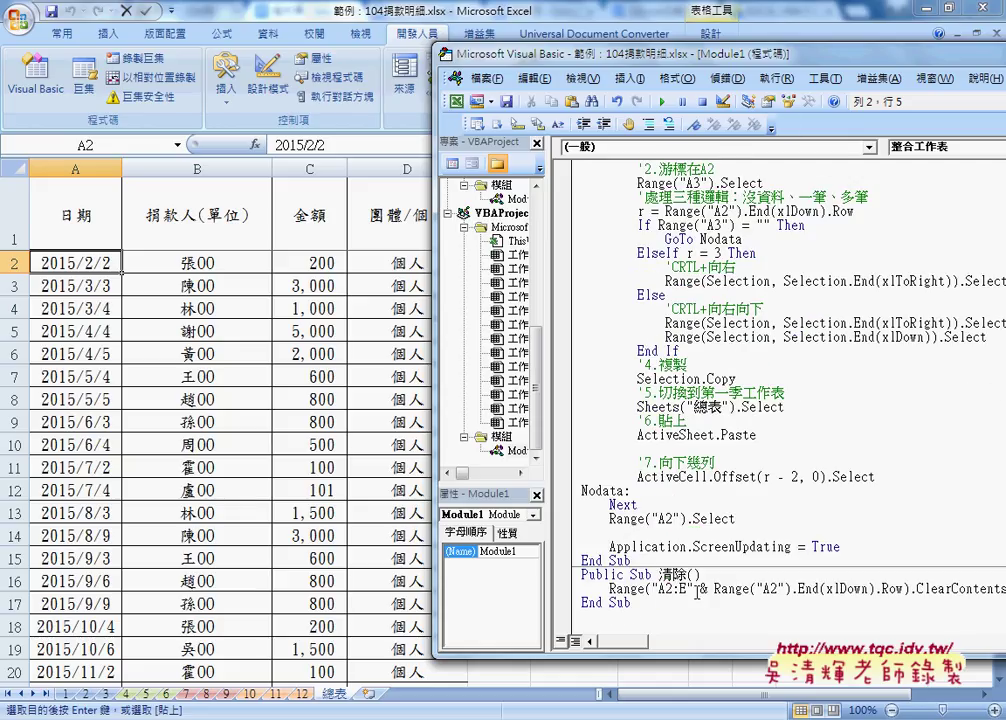
left_click(693, 589)
left_click(663, 104)
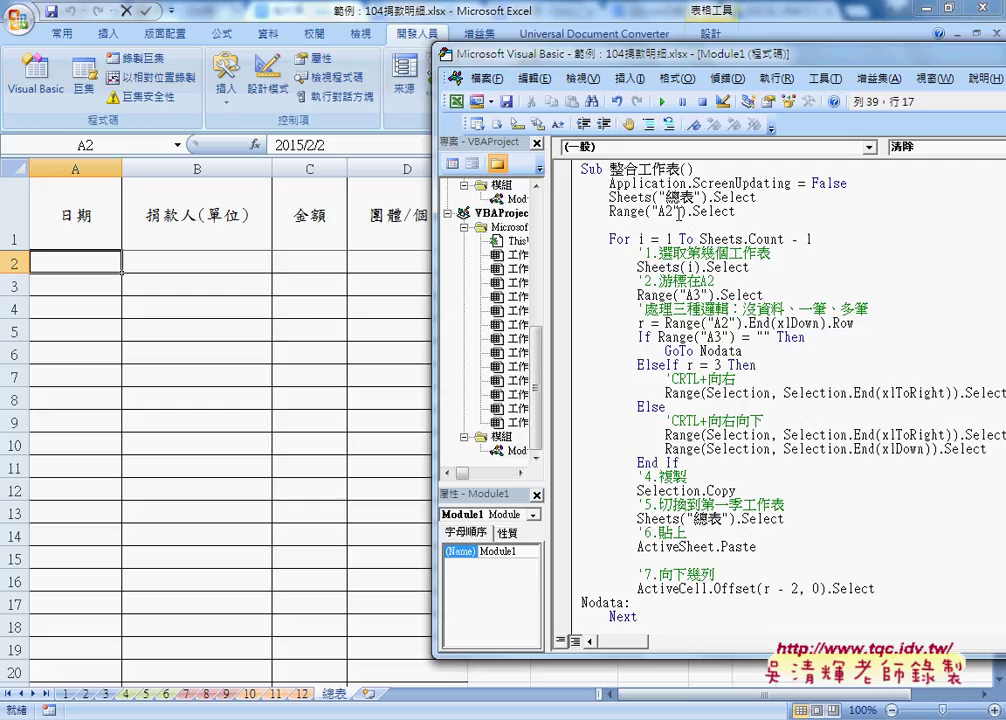
left_click(660, 104)
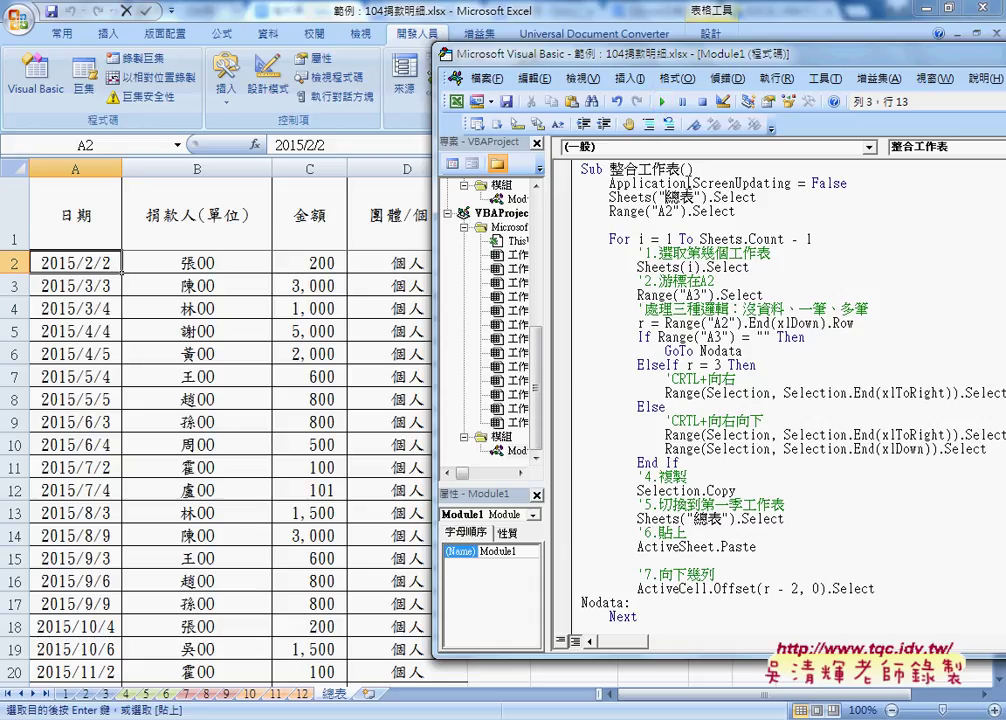
Retype Application.ScreenUpdating = False using IntelliSense suggestions, then add a blank line after it.
left_click_drag(688, 183, 852, 183)
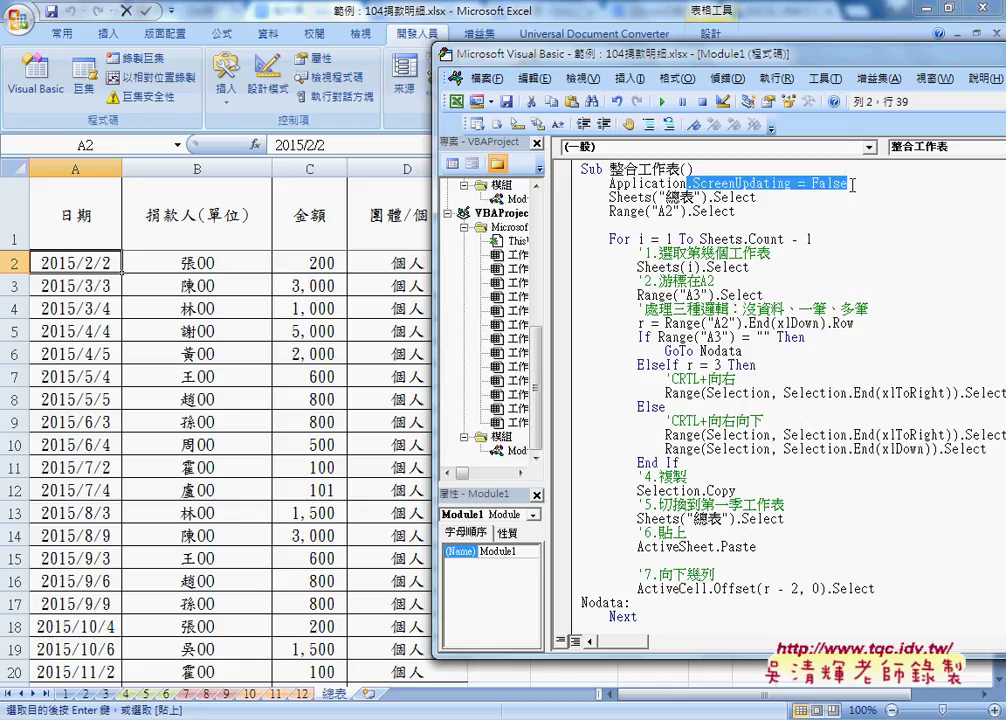
type(".")
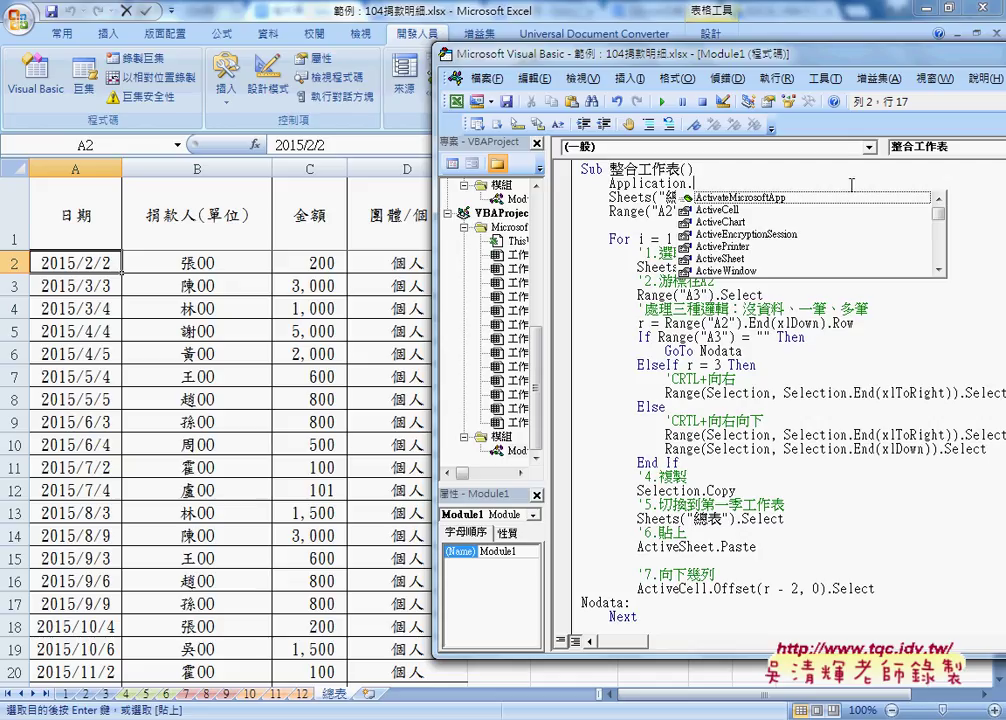
type("sc")
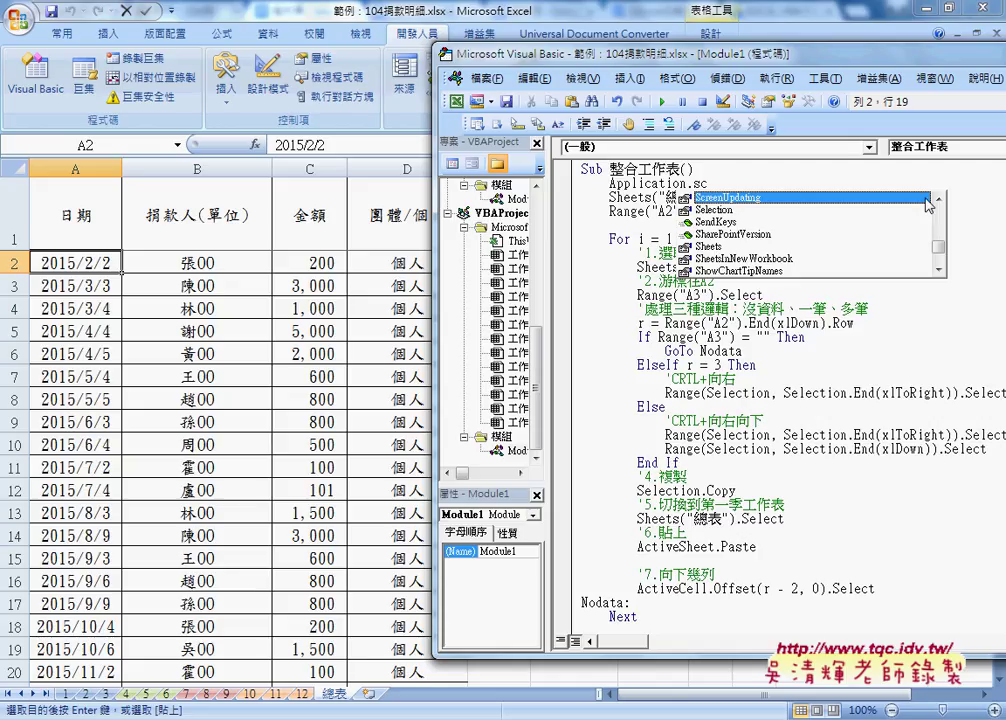
double_click(828, 197)
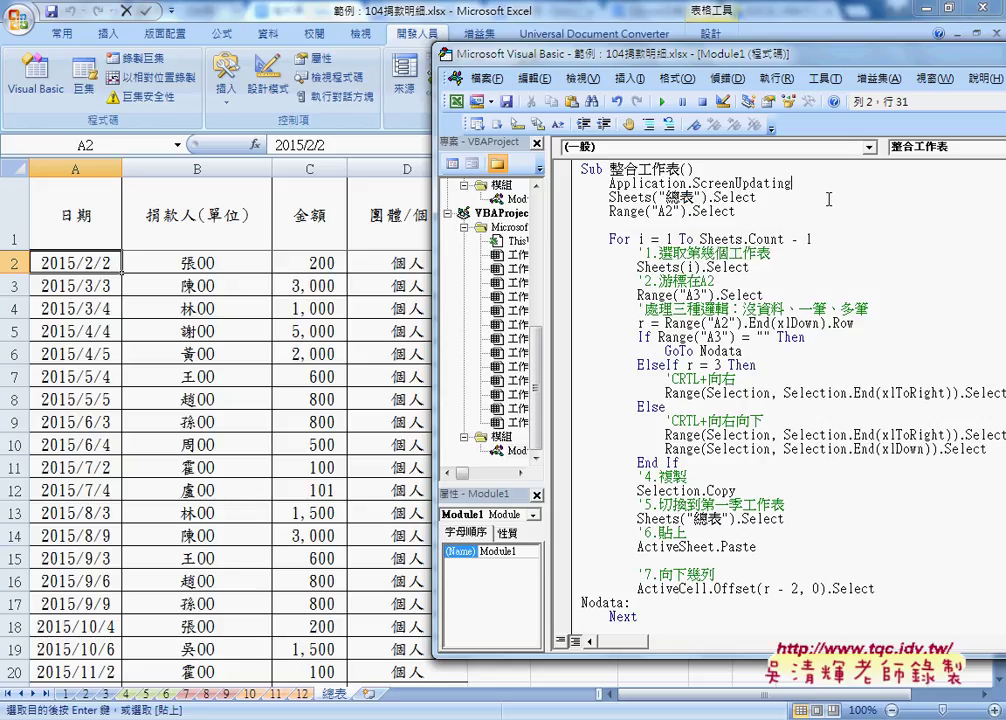
type("=")
left_click(828, 199)
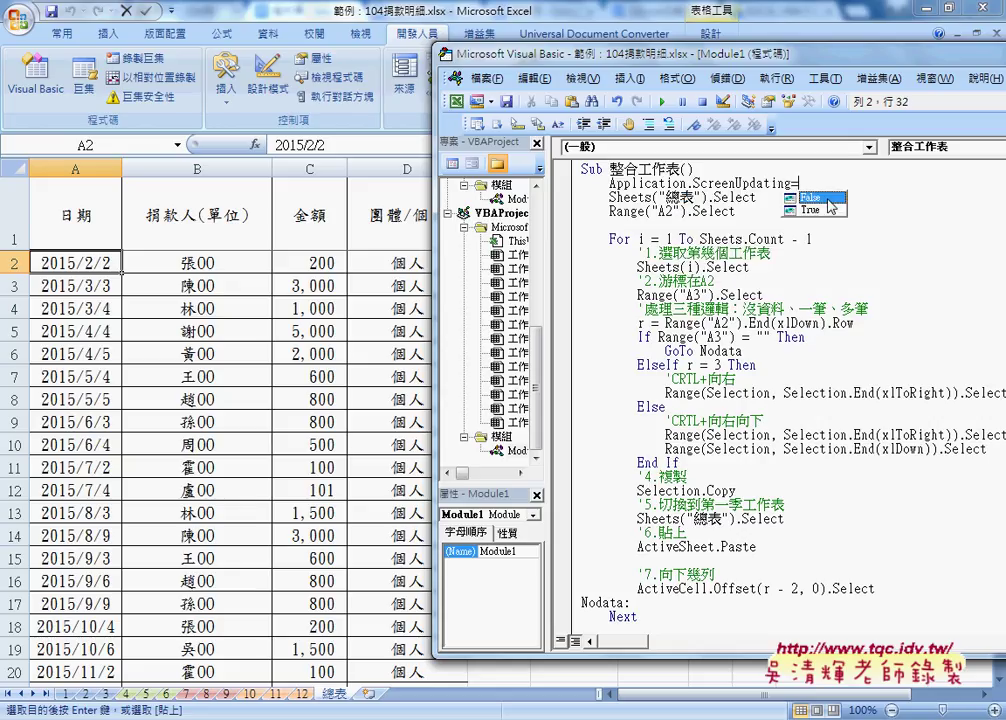
key("space")
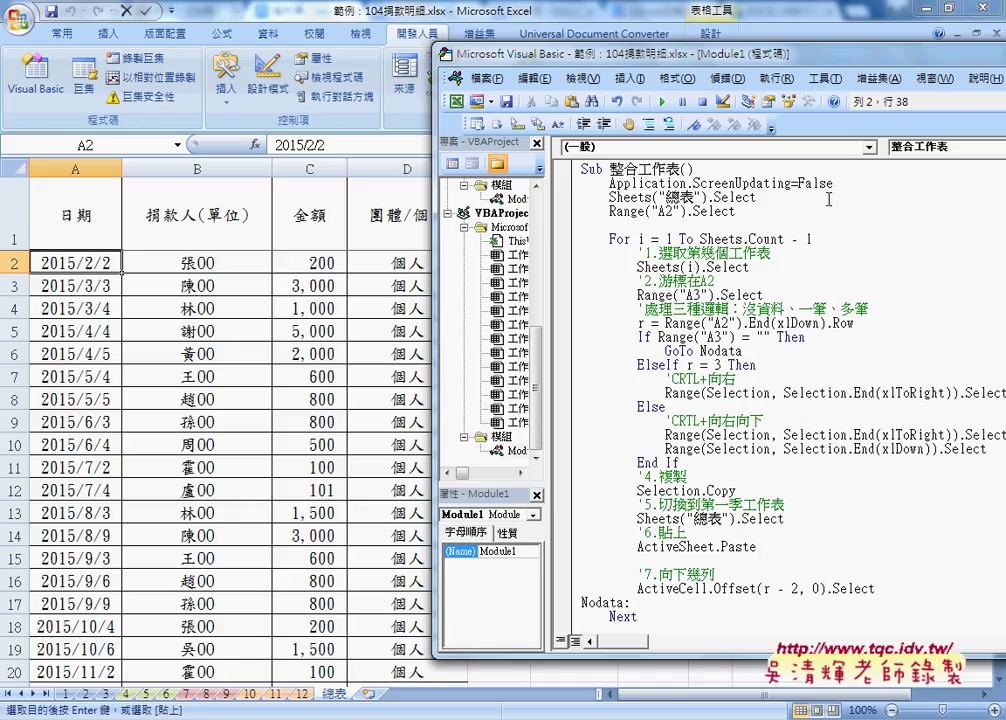
key("Return")
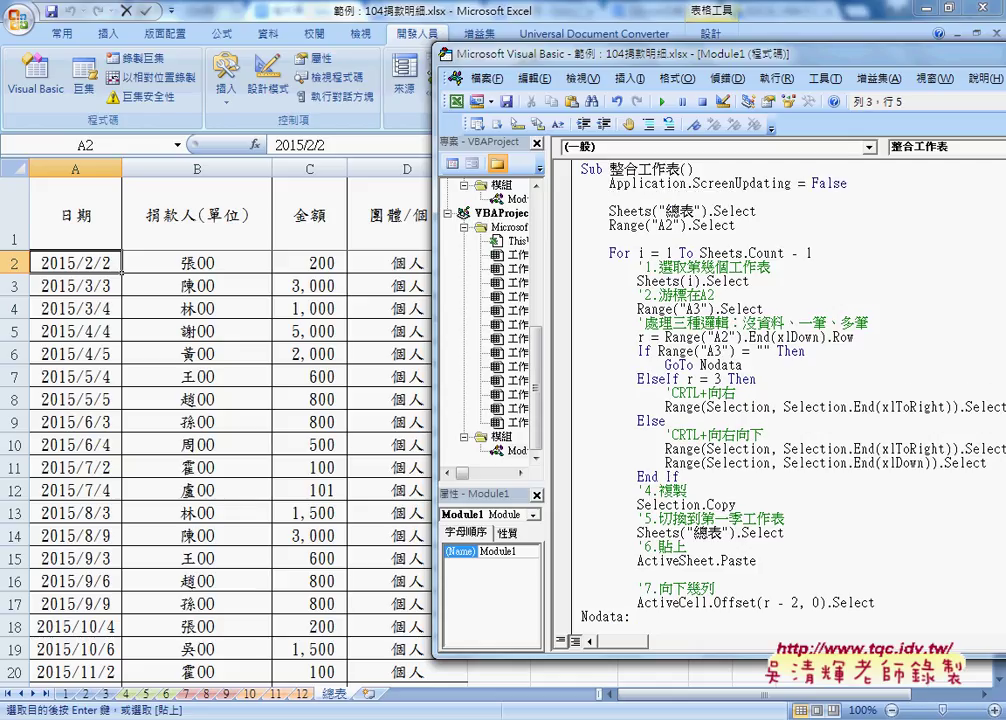
Select the ScreenUpdating = False statement and the matching ScreenUpdating = True line at the macro's end.
left_click_drag(608, 183, 848, 185)
scroll(830, 562, "down", 3)
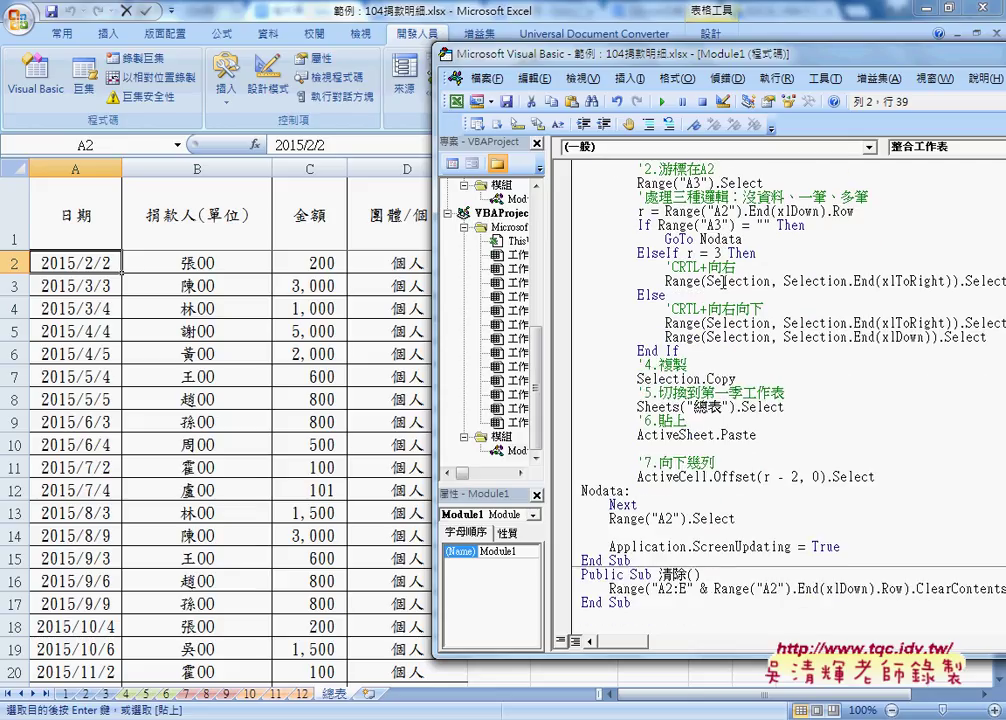
left_click_drag(830, 562, 581, 560)
left_click(843, 546)
left_click_drag(843, 546, 611, 547)
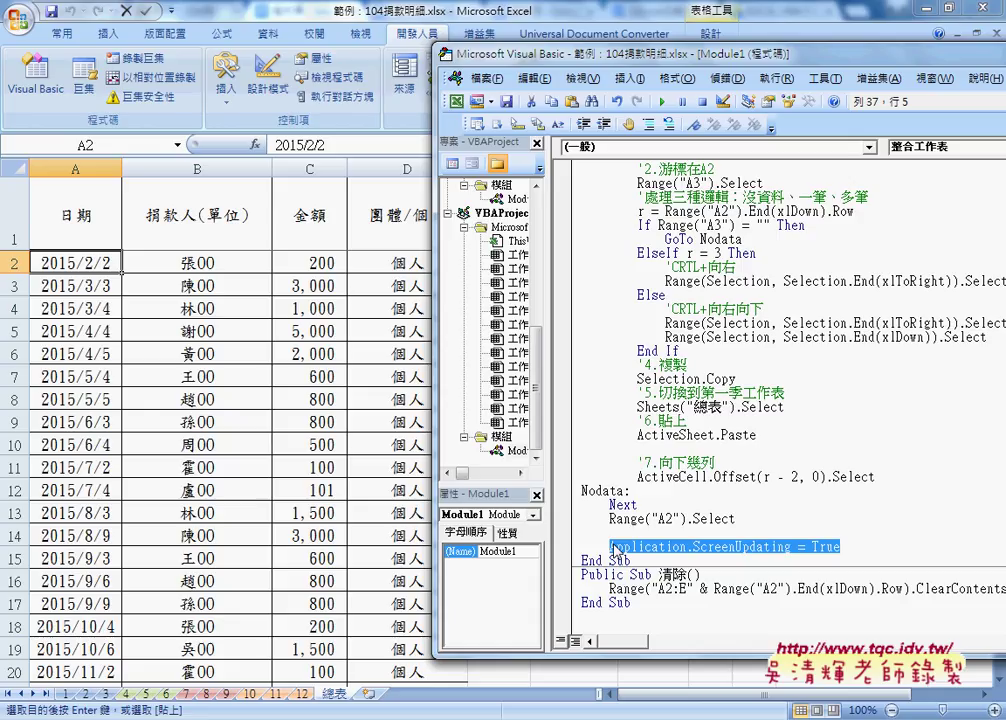
Replace ' = False' with =False chosen from the value suggestions and commit the line.
scroll(613, 548, "up", 3)
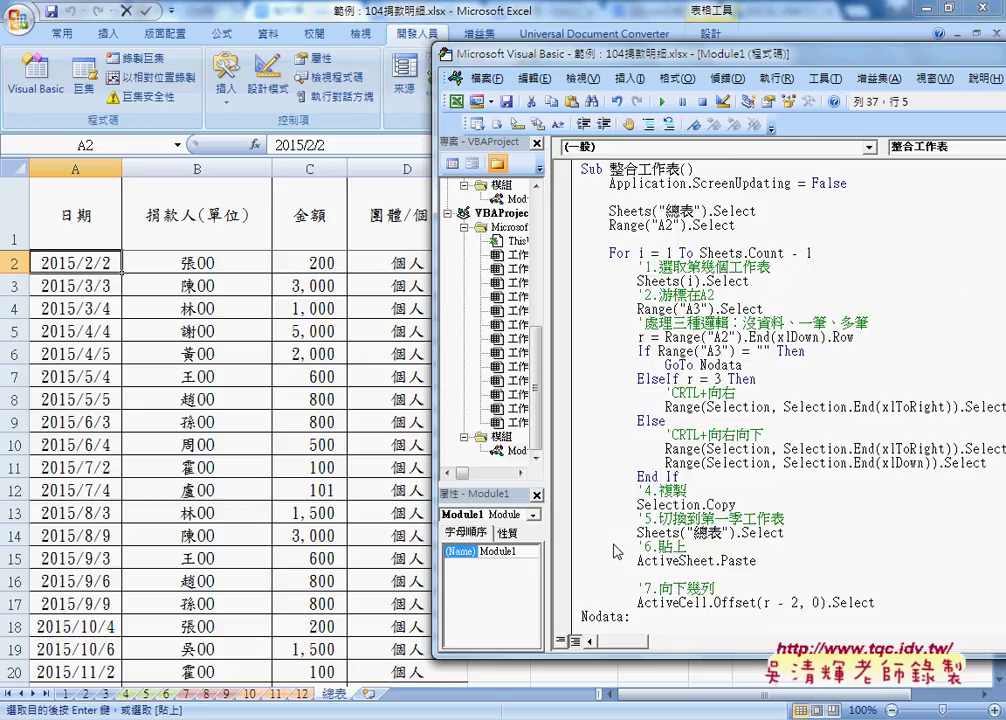
left_click_drag(795, 183, 847, 184)
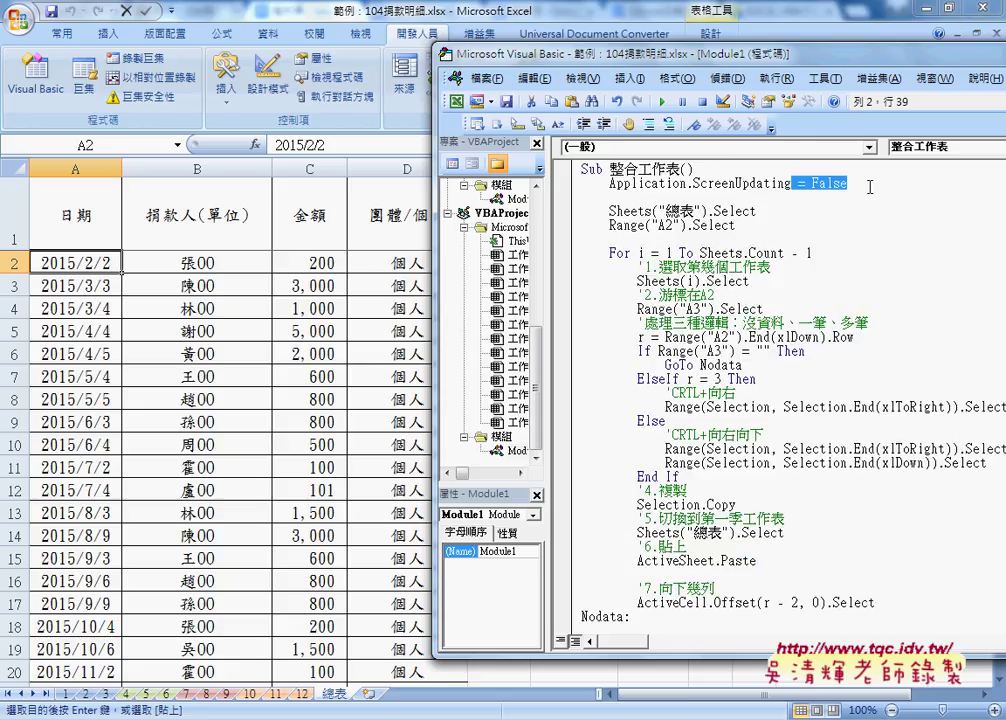
type("=")
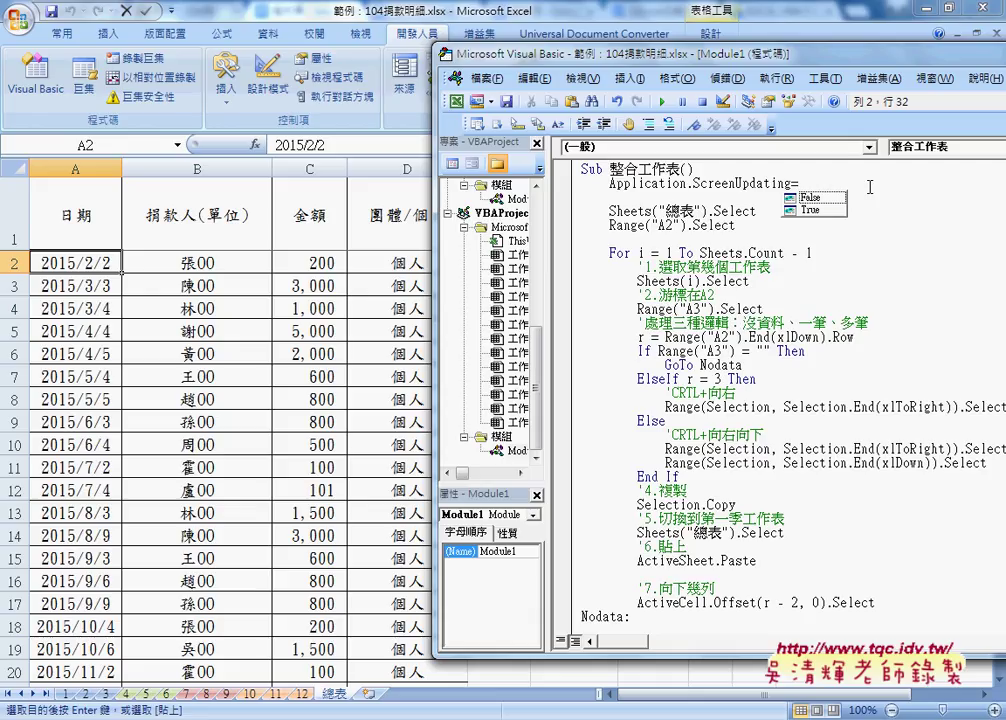
key("Down")
key("space")
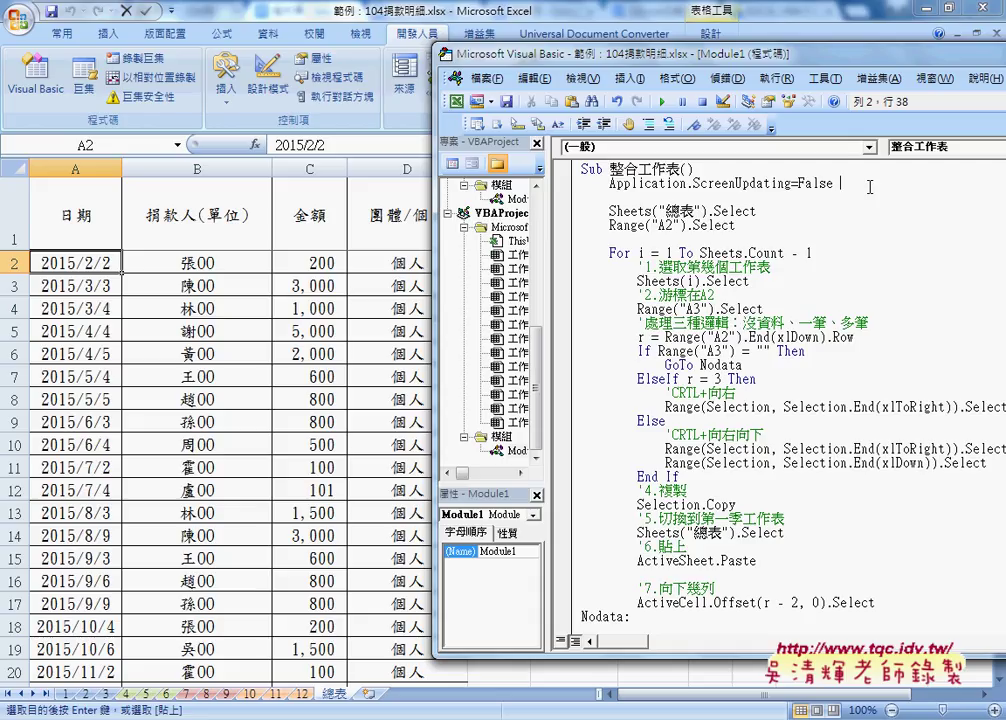
left_click(826, 210)
Set a breakpoint on Sheets("總表").Select, run the macro to it, then stop it.
left_click(562, 211)
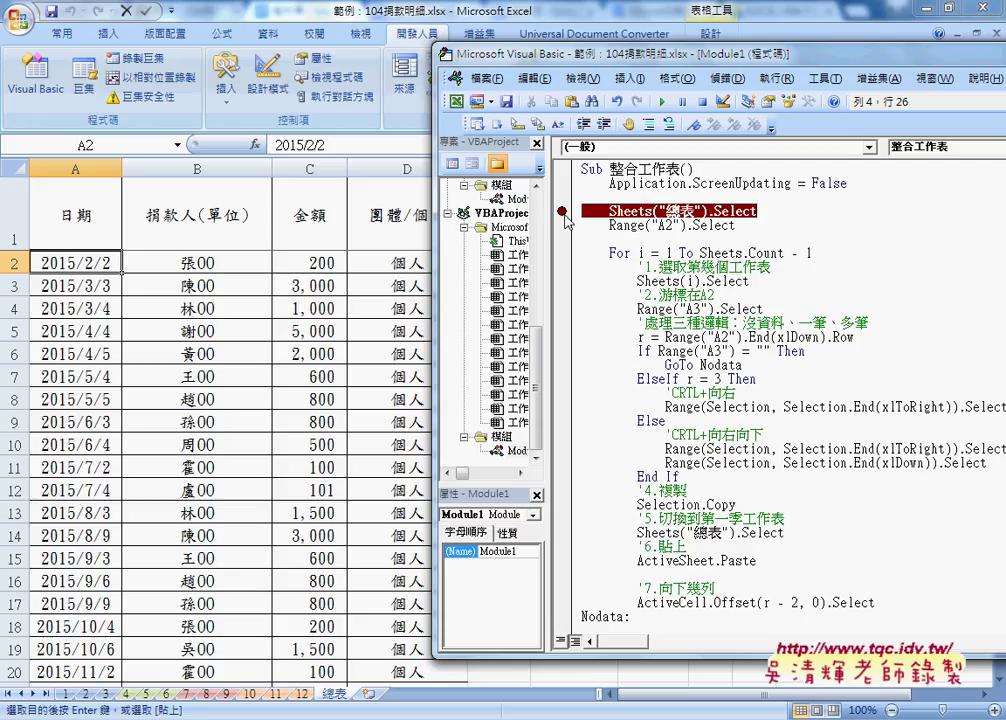
key("F5")
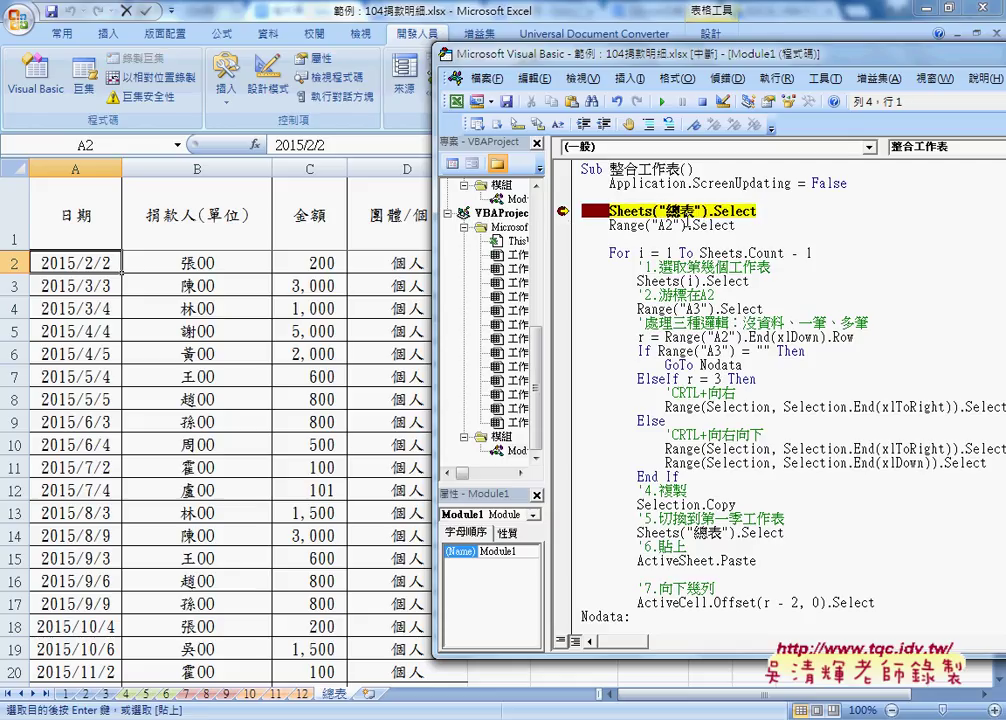
left_click(702, 101)
Run 清除 to empty 總表, then run 整合工作表 again up to the breakpoint.
scroll(705, 295, "down", 1)
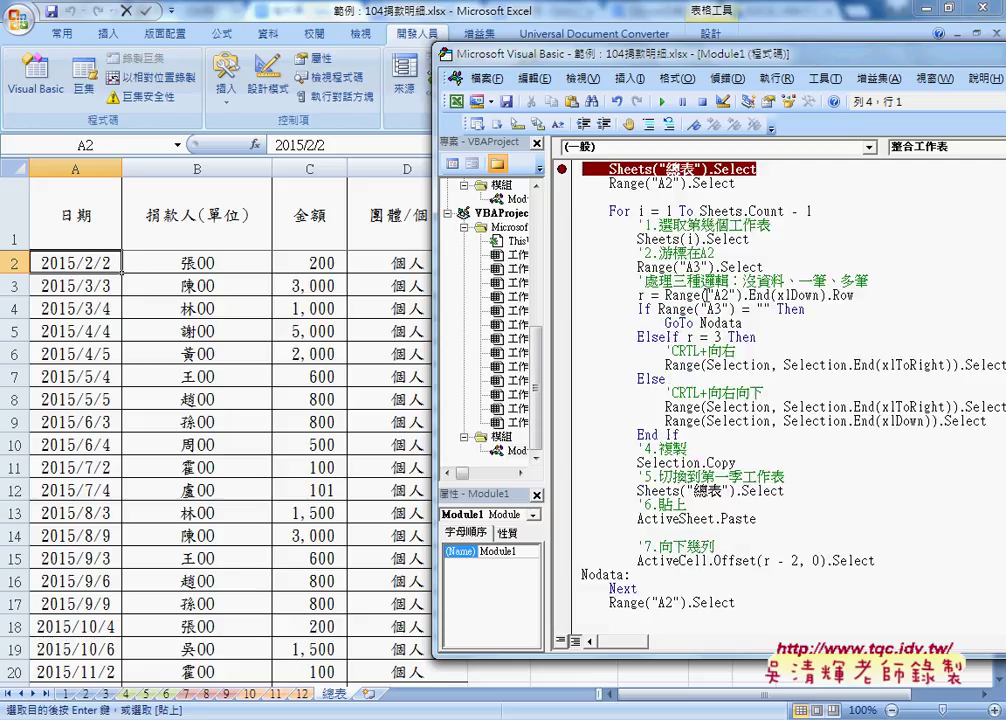
scroll(705, 295, "down", 2)
left_click(706, 589)
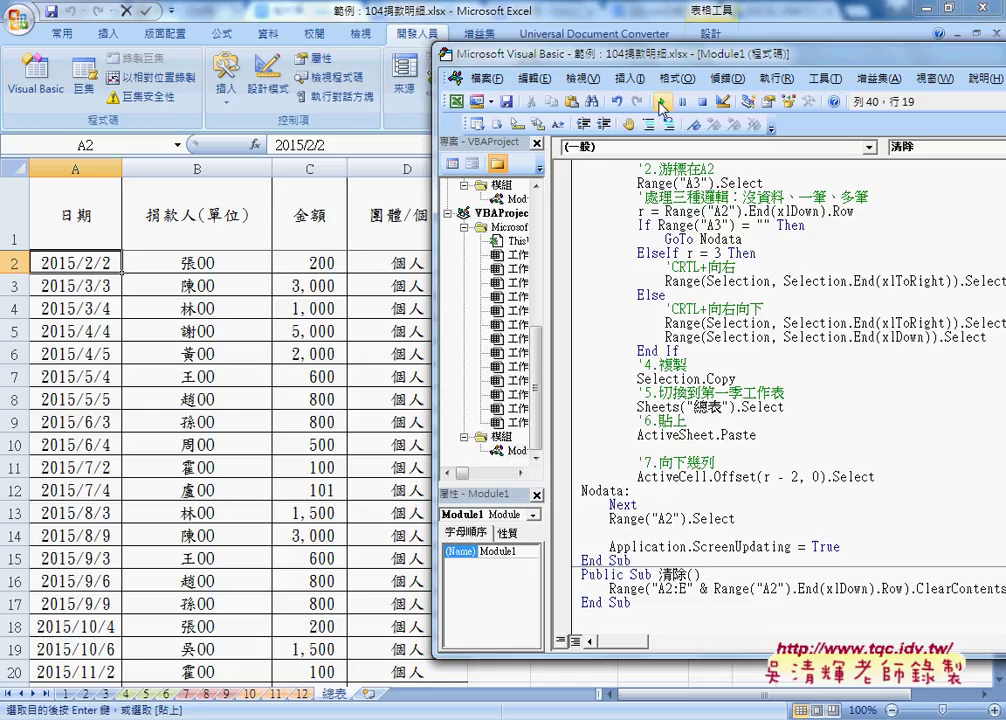
left_click(662, 104)
scroll(705, 300, "up", 3)
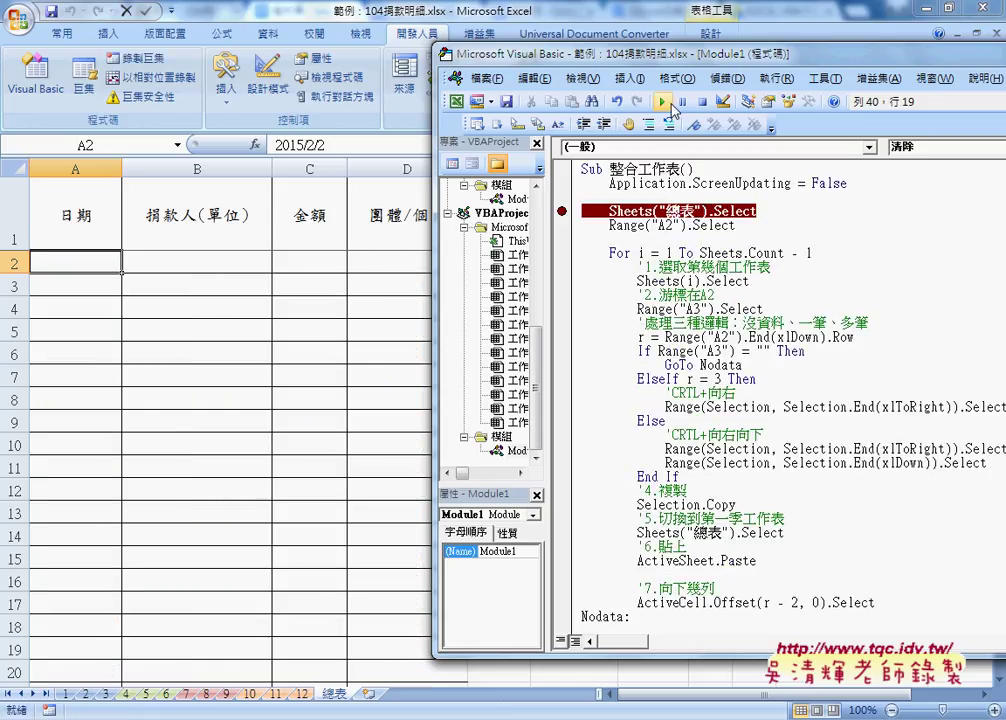
left_click(610, 197)
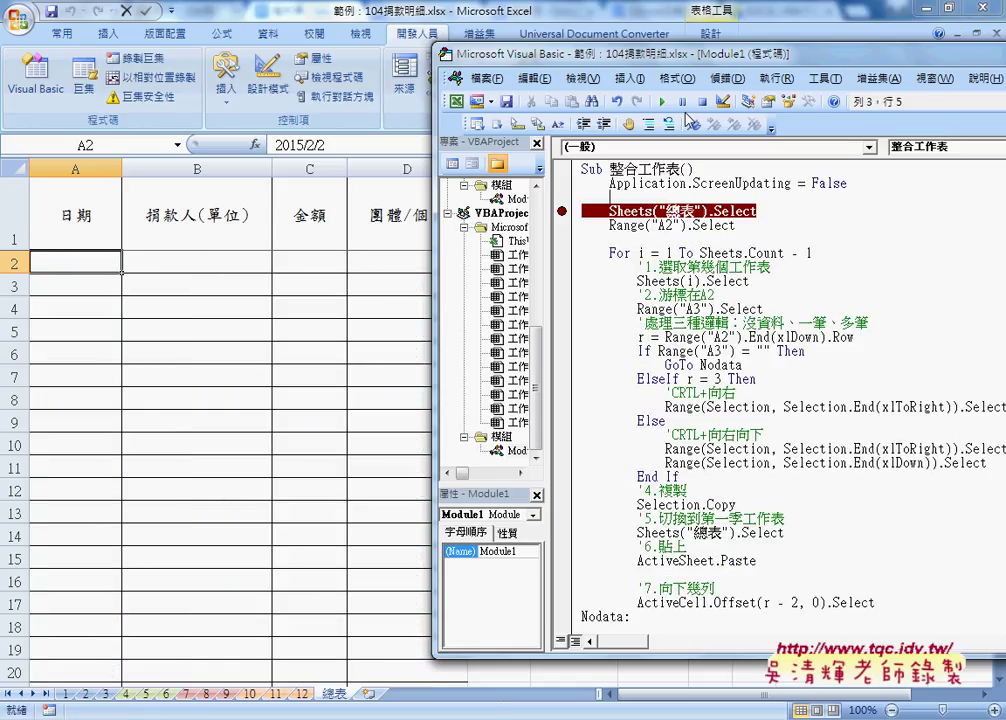
left_click(662, 102)
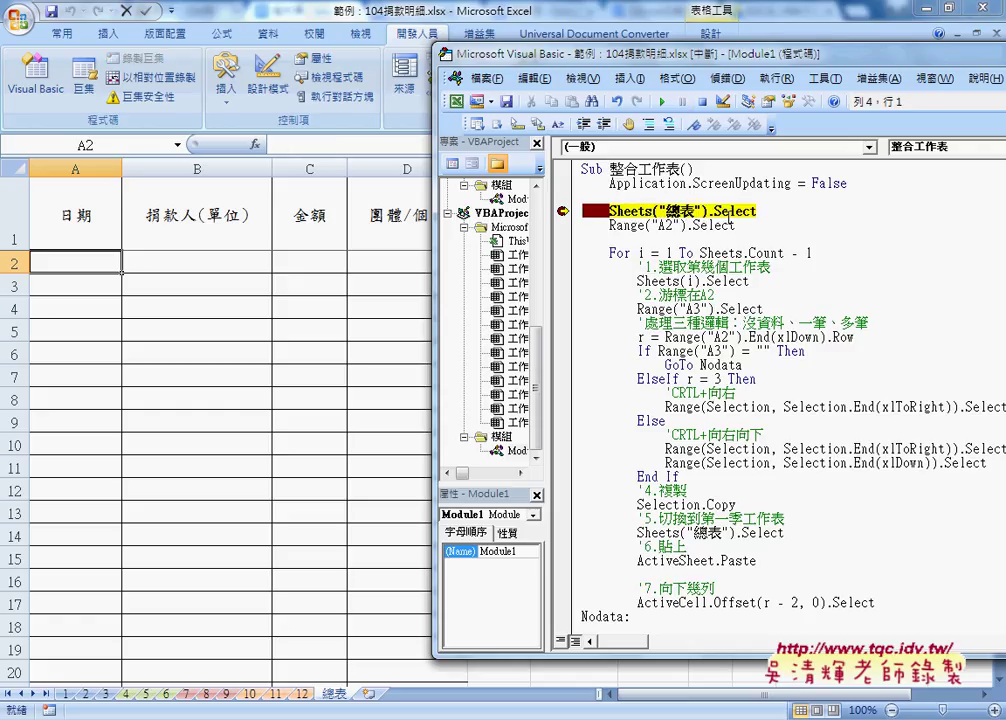
Step with F8 through the empty January sheet, skipping it via GoTo Nodata to the next sheet.
key("F8")
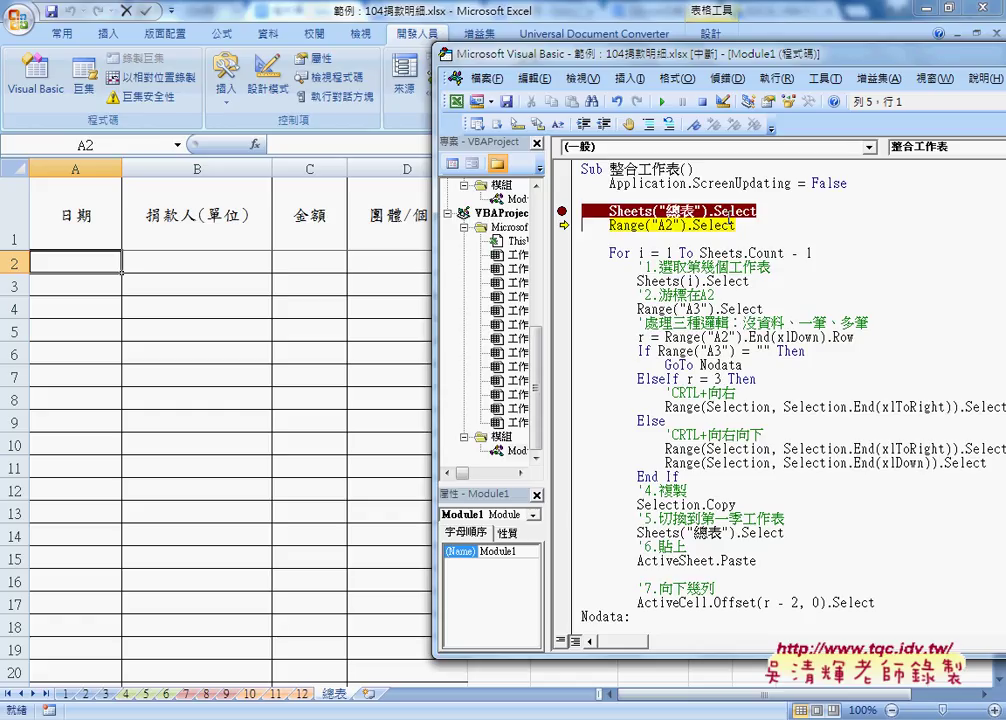
key("F8")
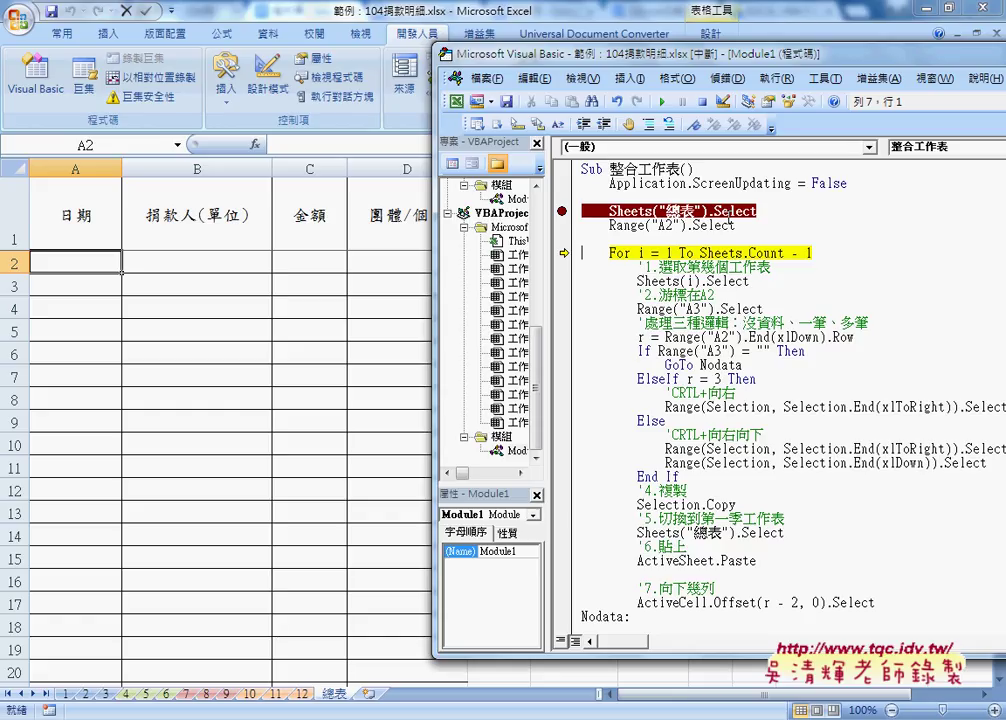
mouse_move(716, 253)
key("F8")
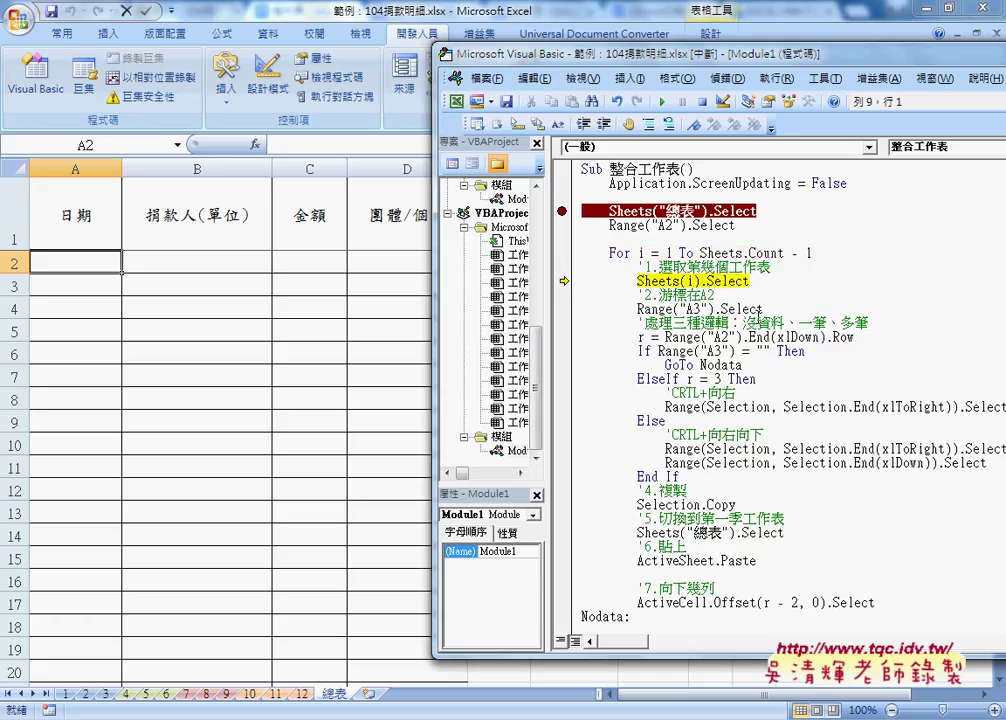
key("F8")
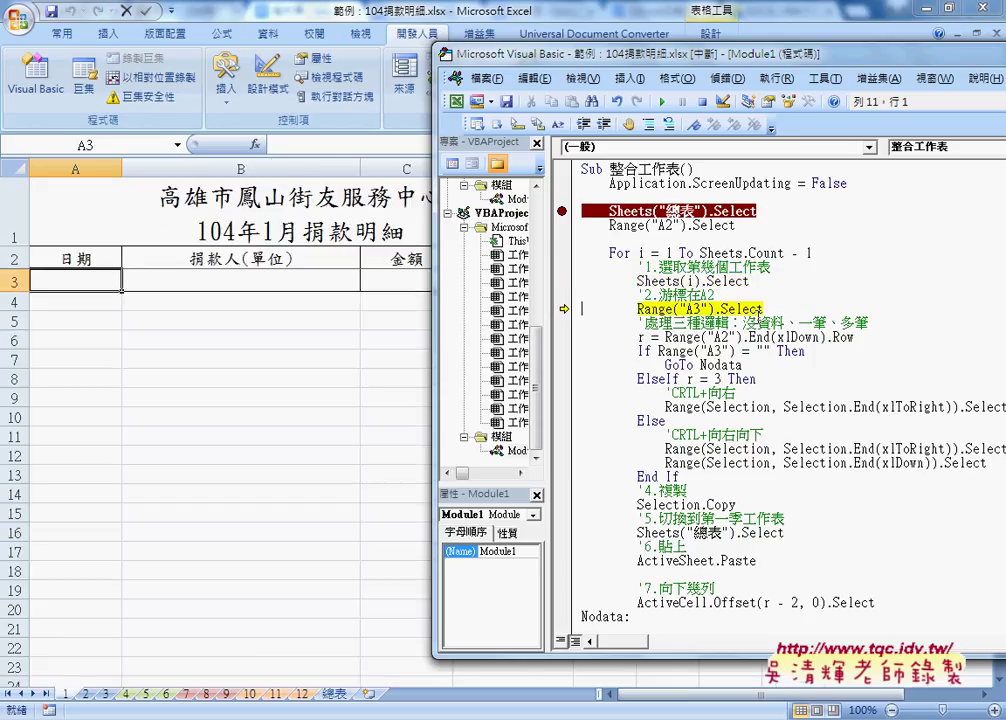
key("F8")
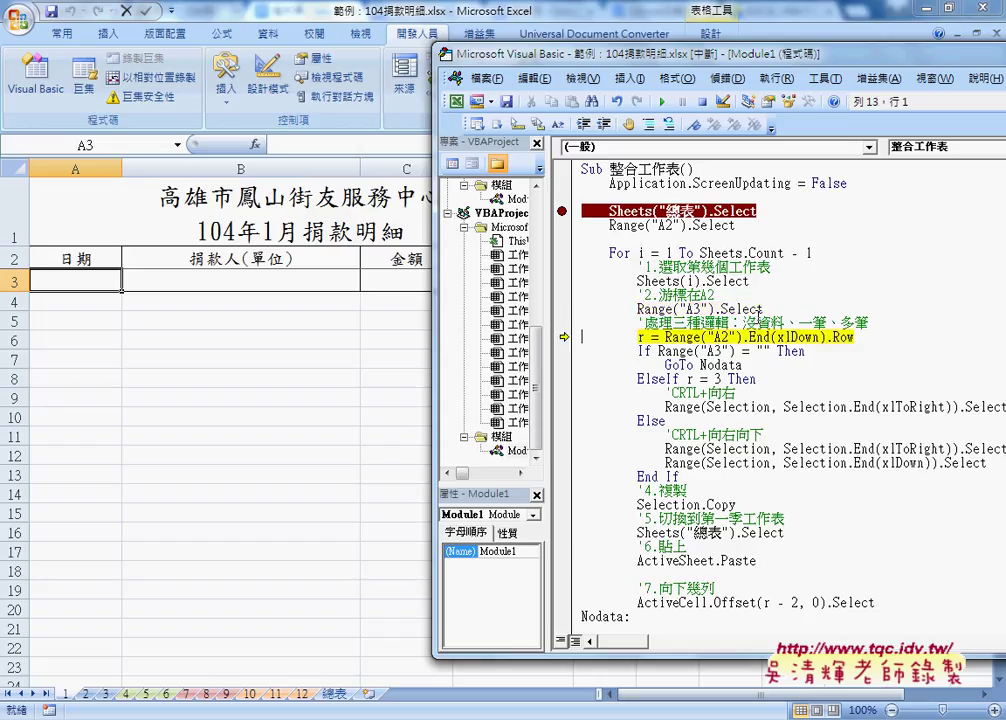
key("F8")
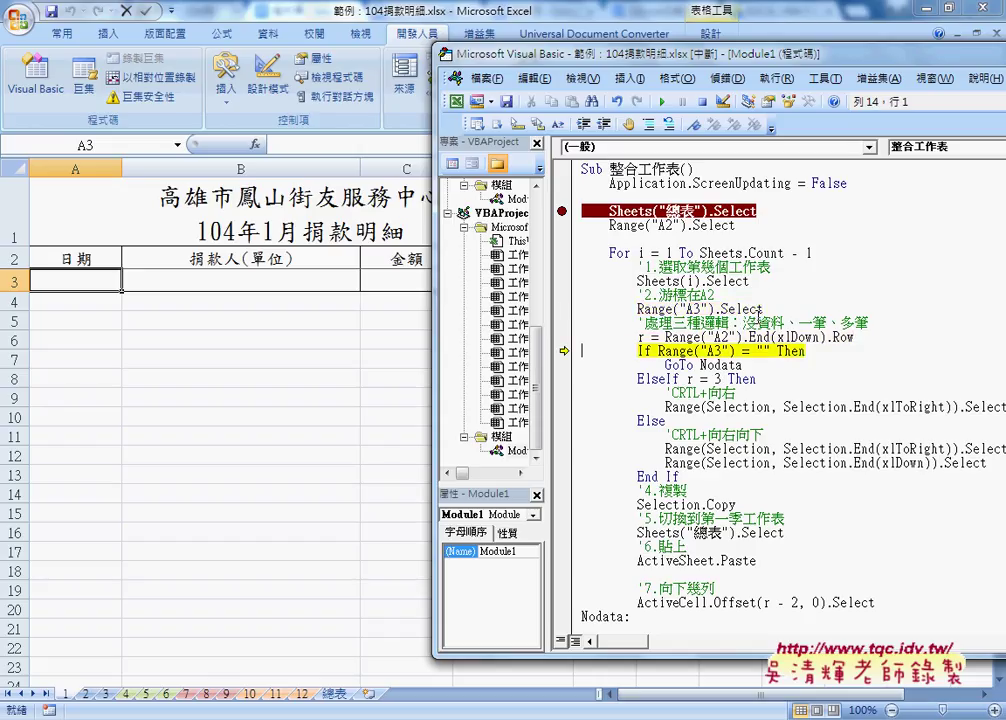
key("F8")
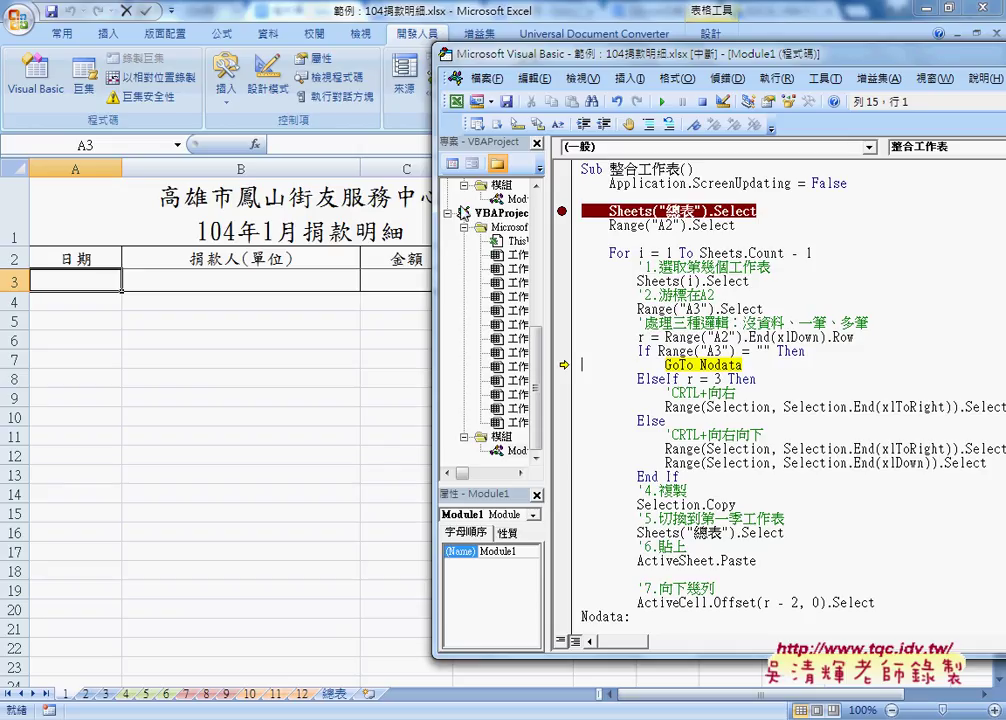
key("F8")
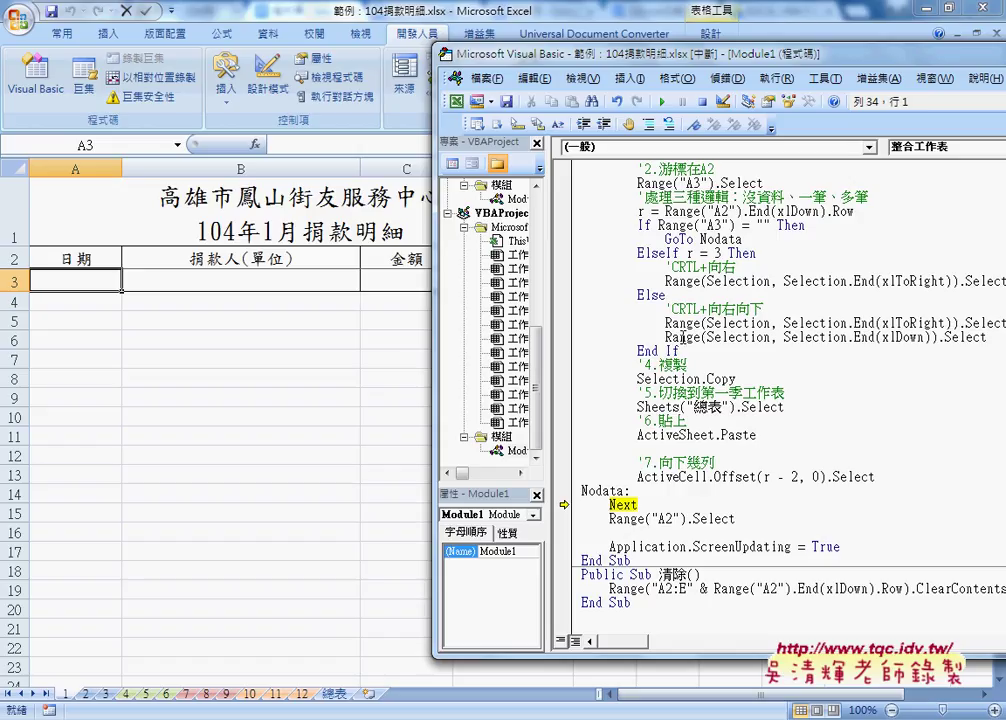
key("F8")
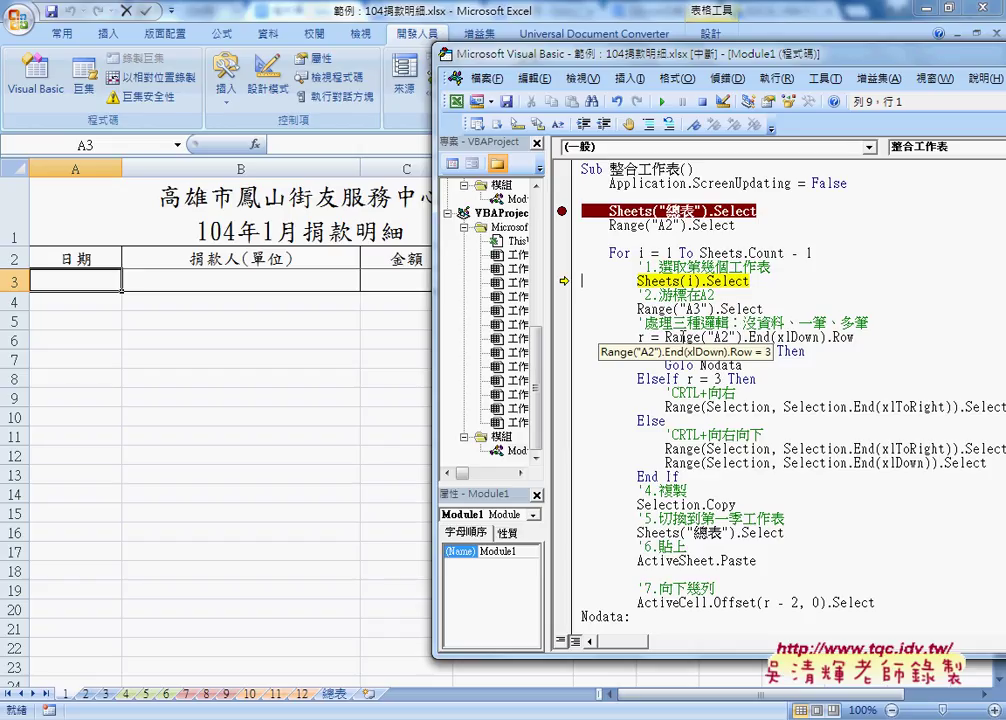
Step through February's single-row branch, copying its 2015/2/2 donation row into 總表 row 2.
key("F8")
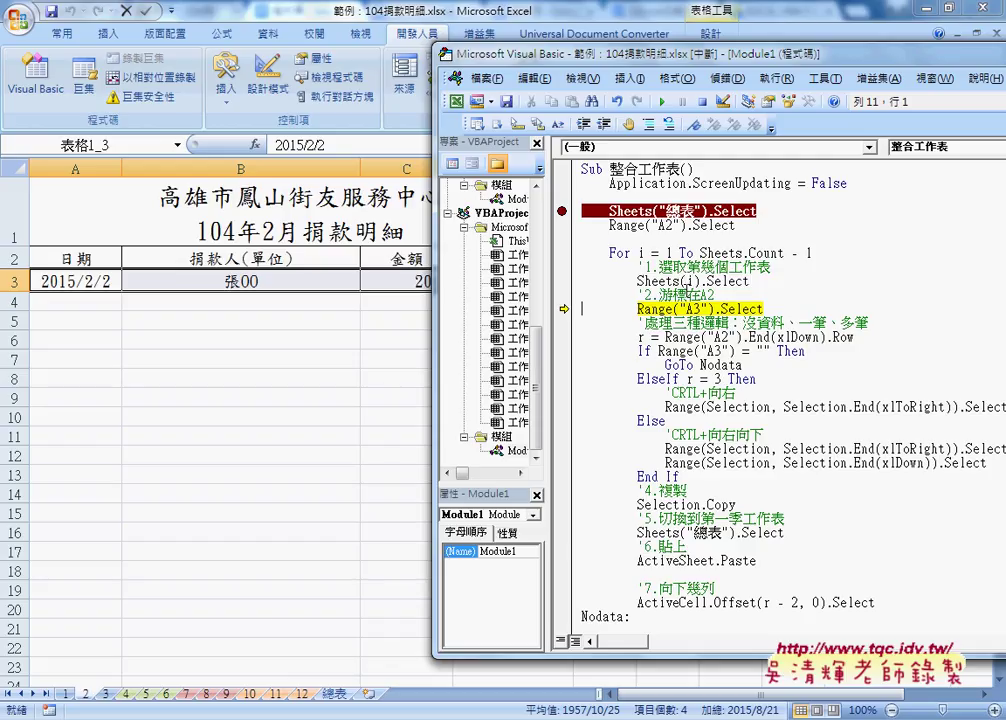
mouse_move(769, 253)
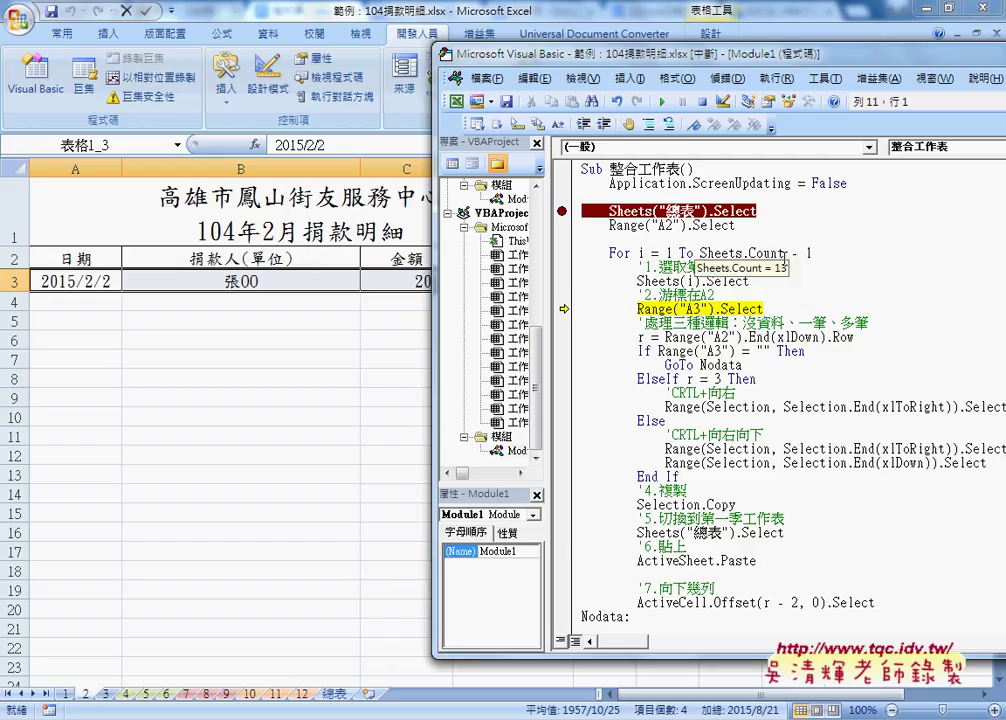
key("F8")
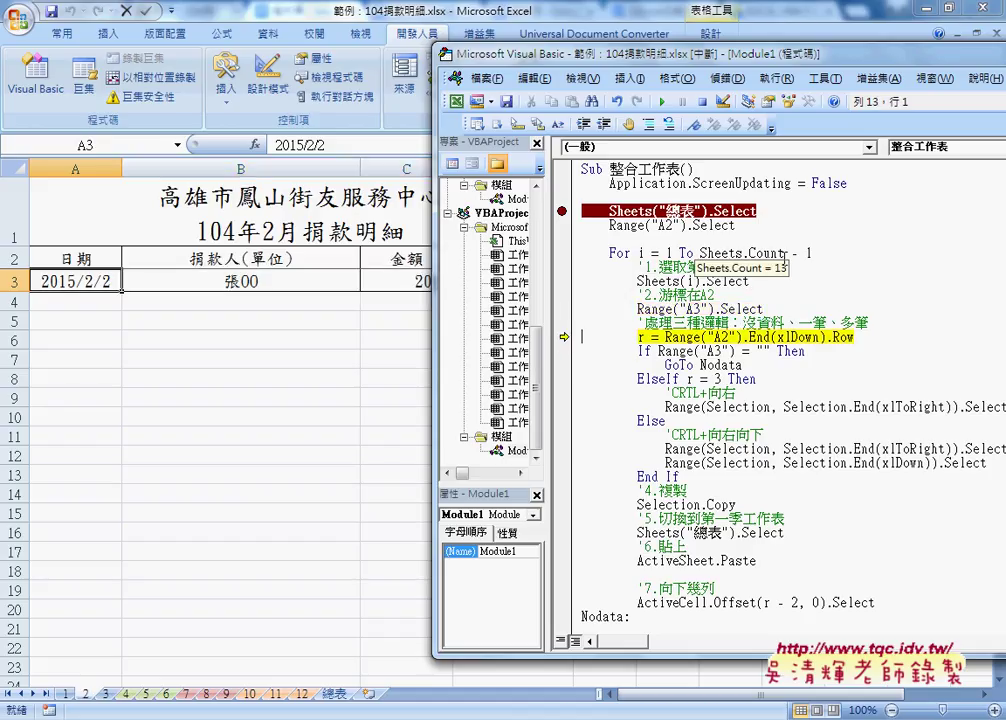
key("F8")
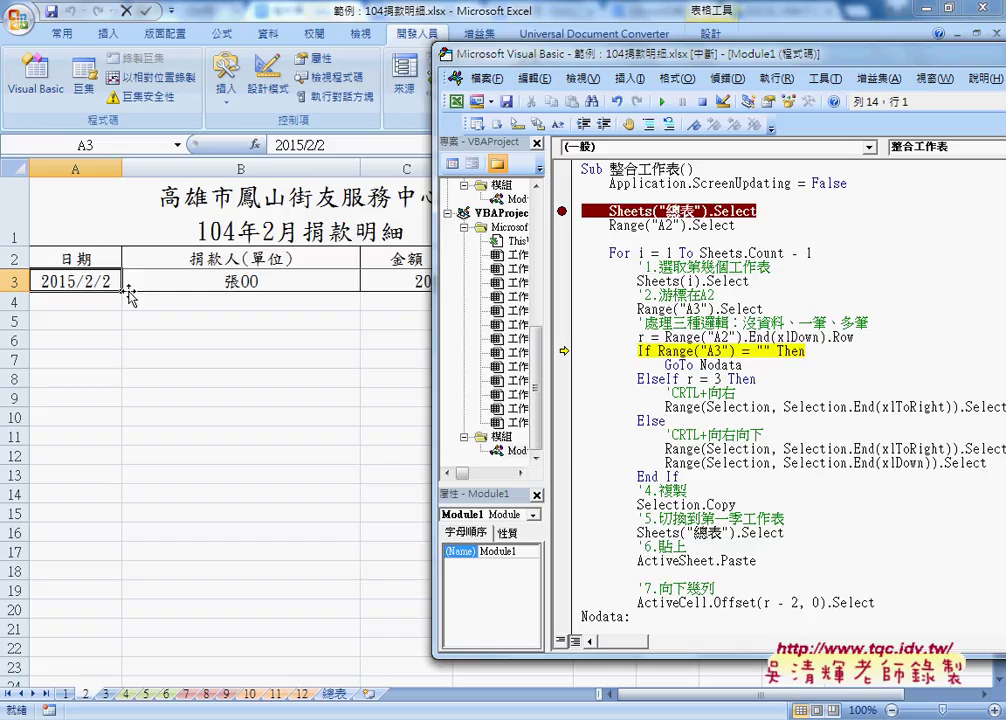
key("F8")
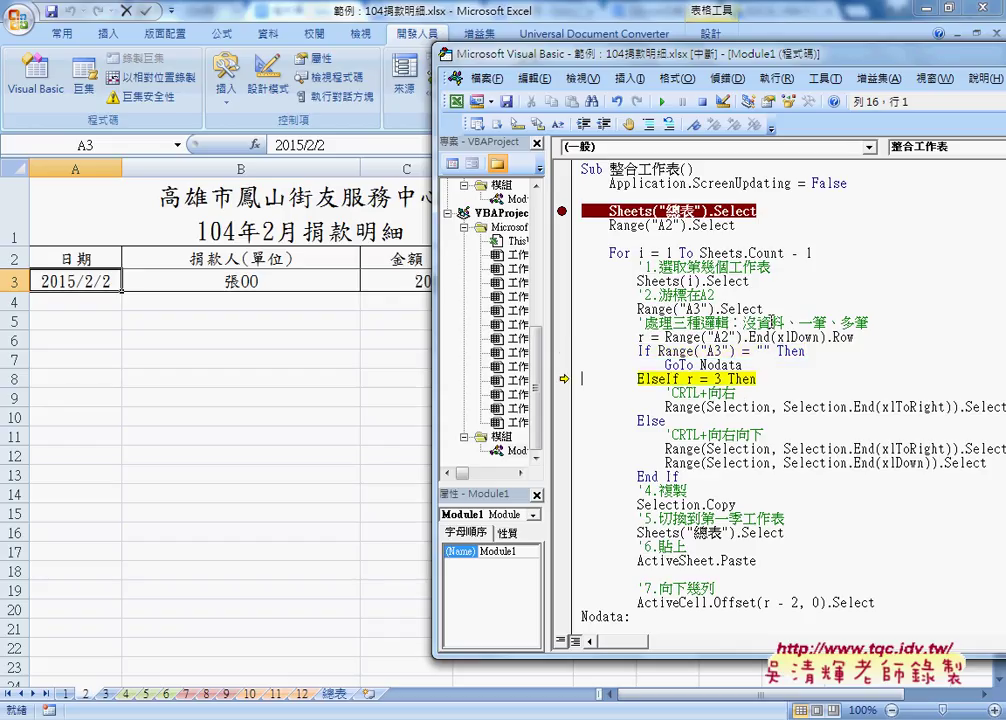
key("F8")
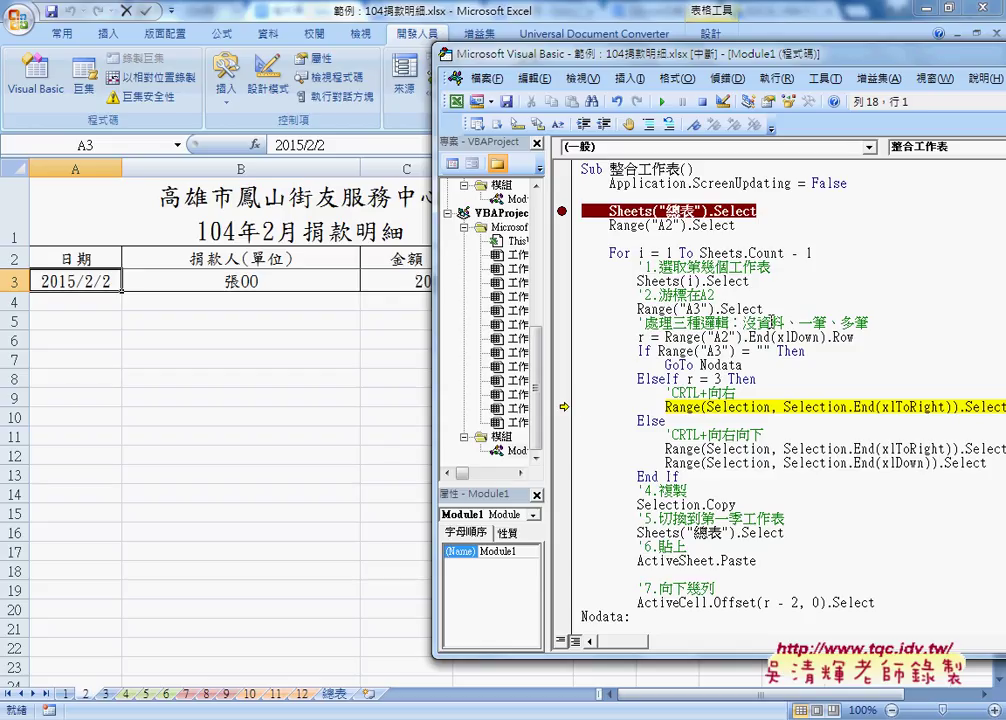
key("F8")
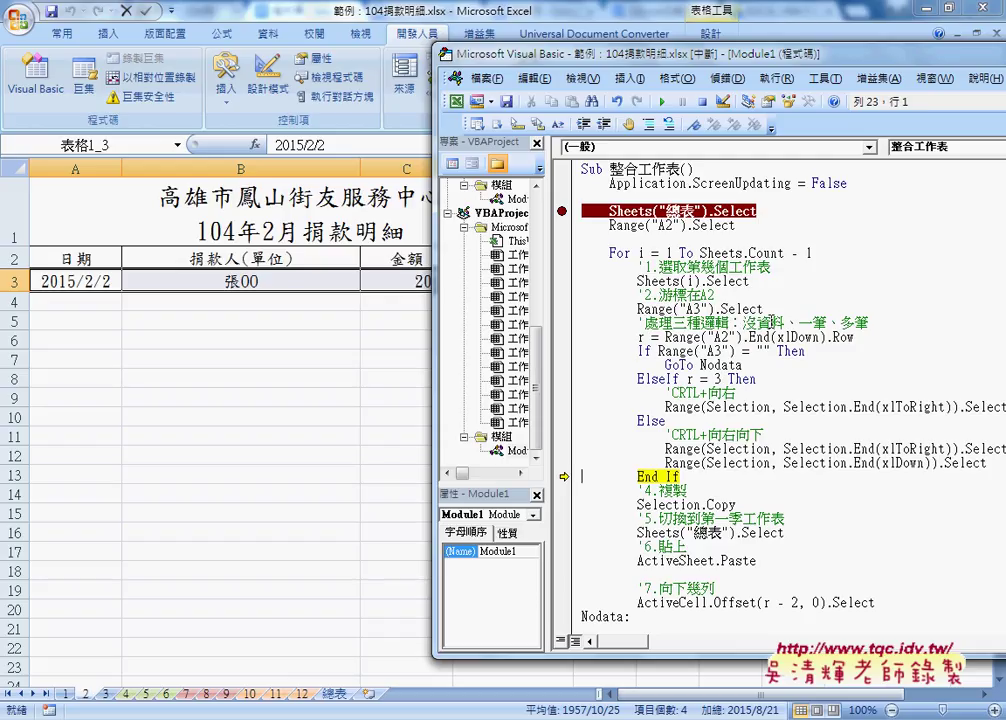
key("F8")
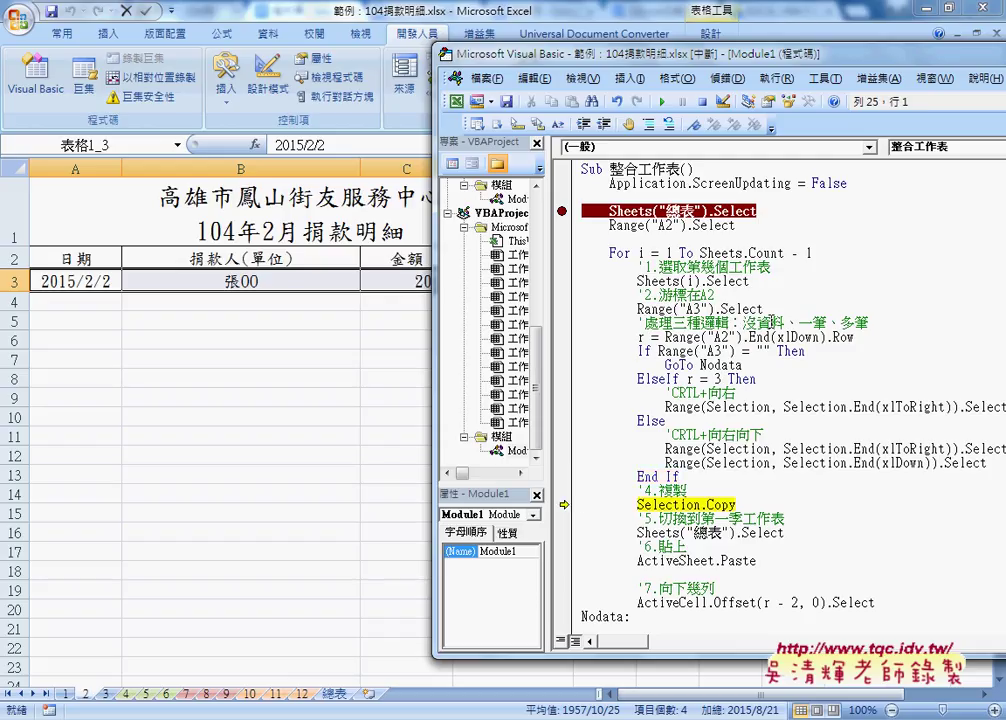
key("F8")
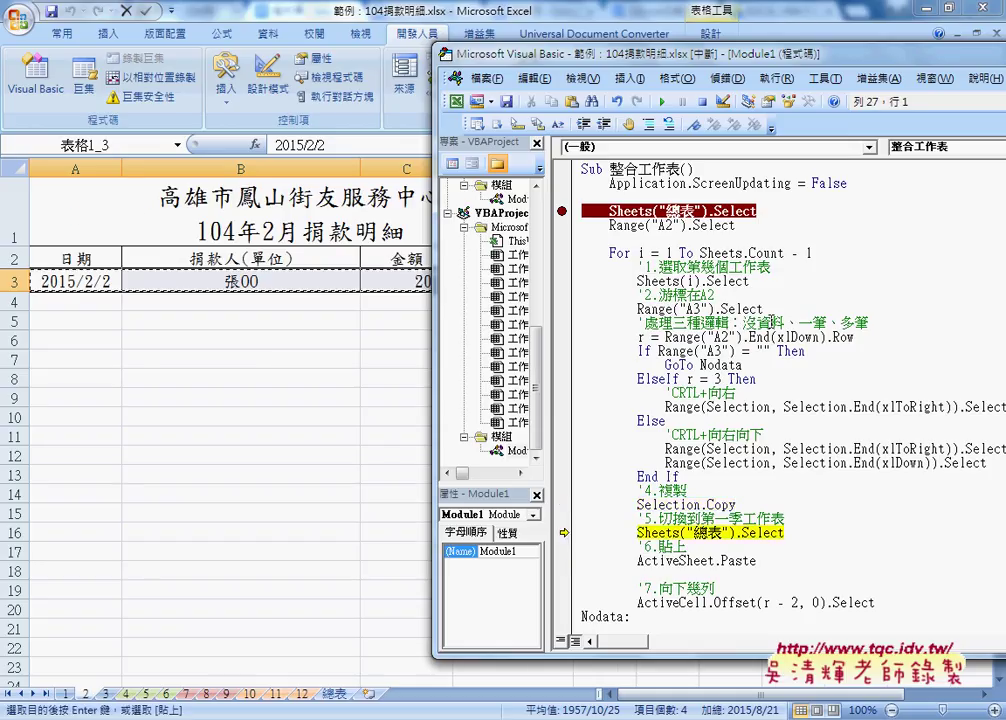
key("F8")
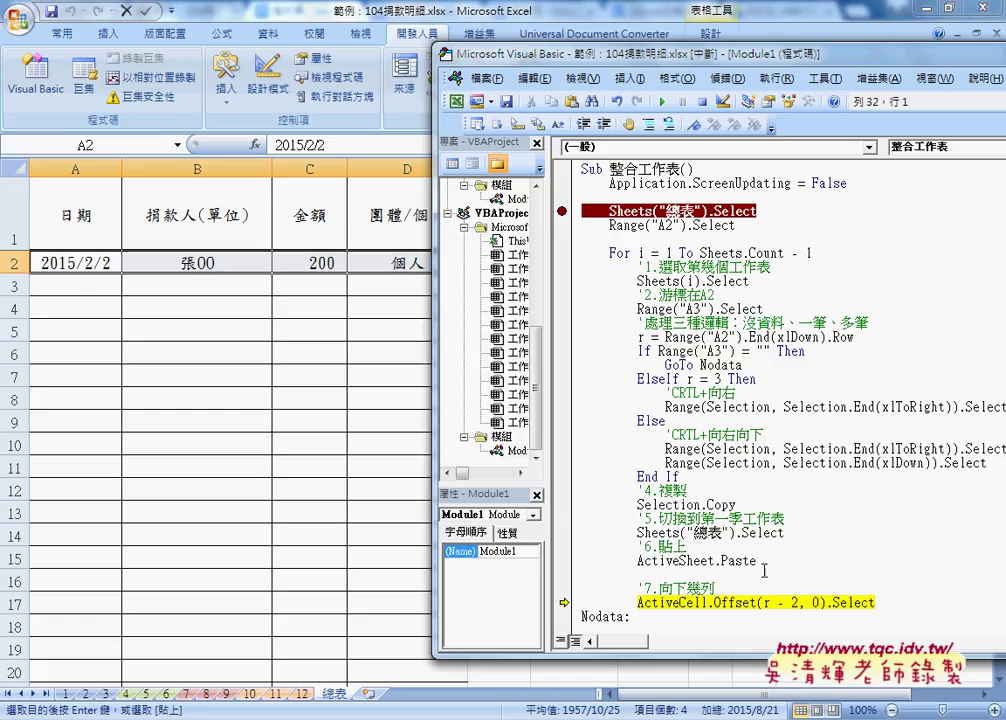
mouse_move(765, 603)
key("F8")
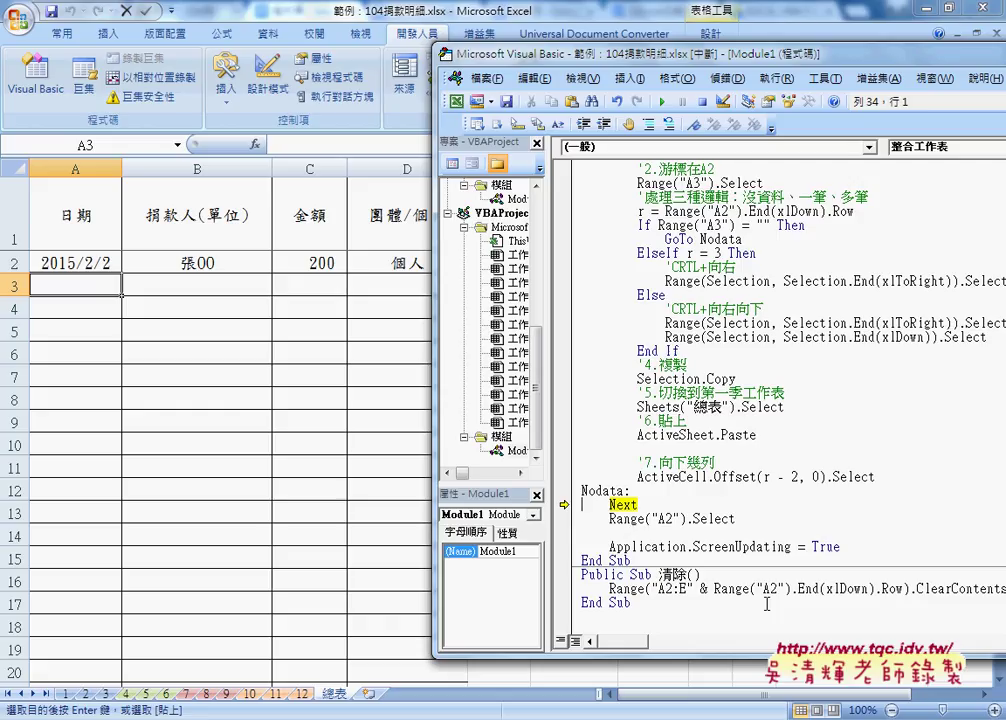
Step through March's multi-row branch, copying A3:D4 and pasting both rows into 總表 below February.
key("F8")
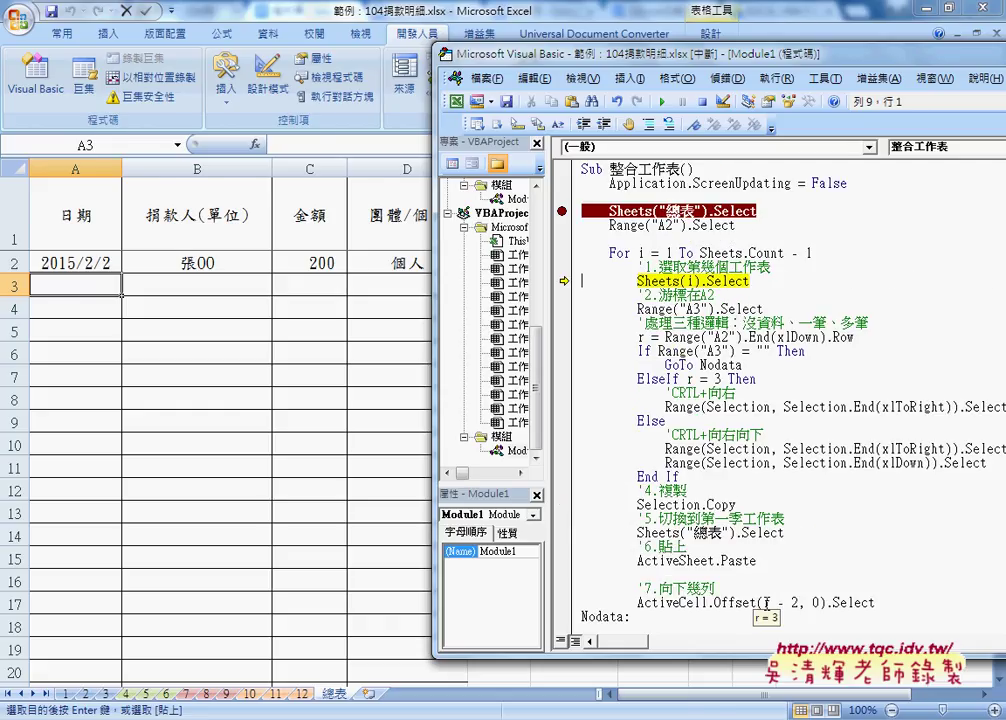
key("F8")
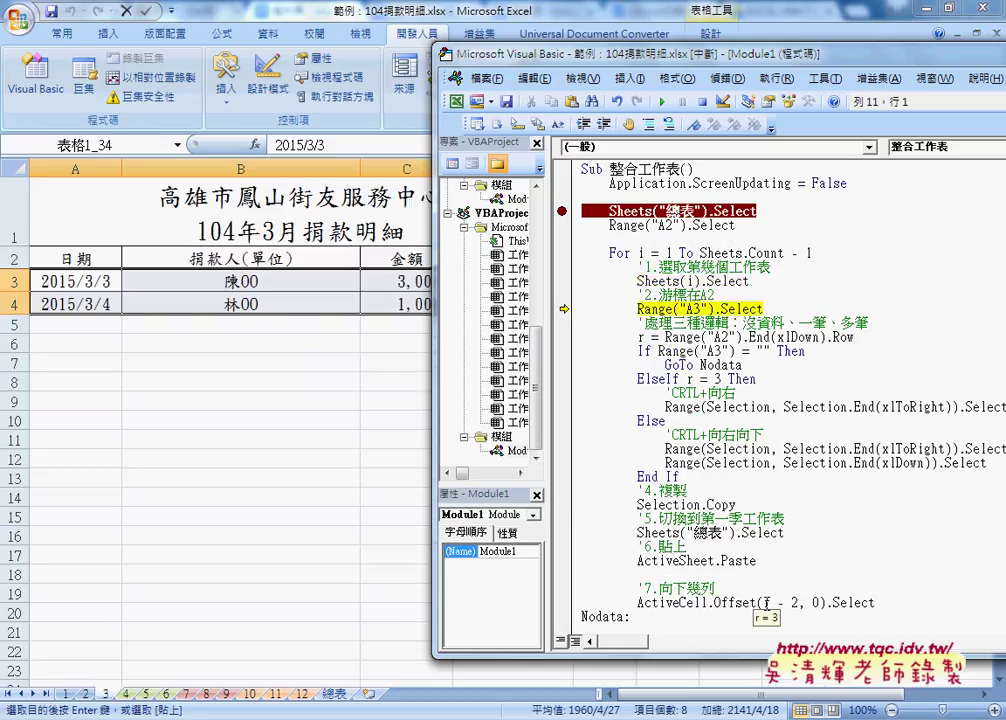
key("F8")
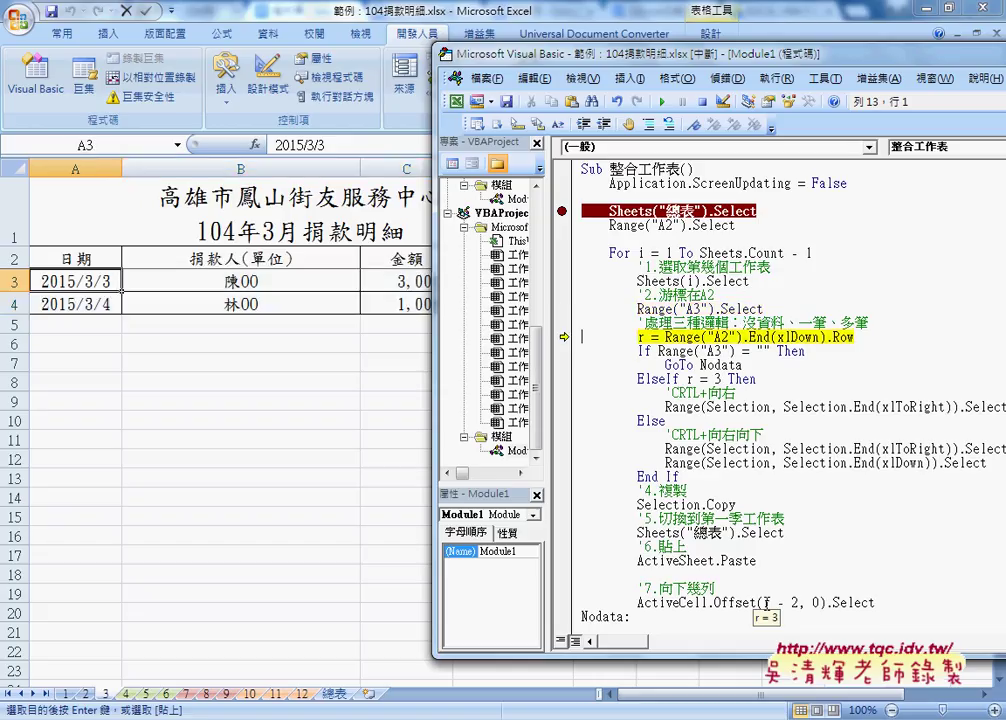
key("F8")
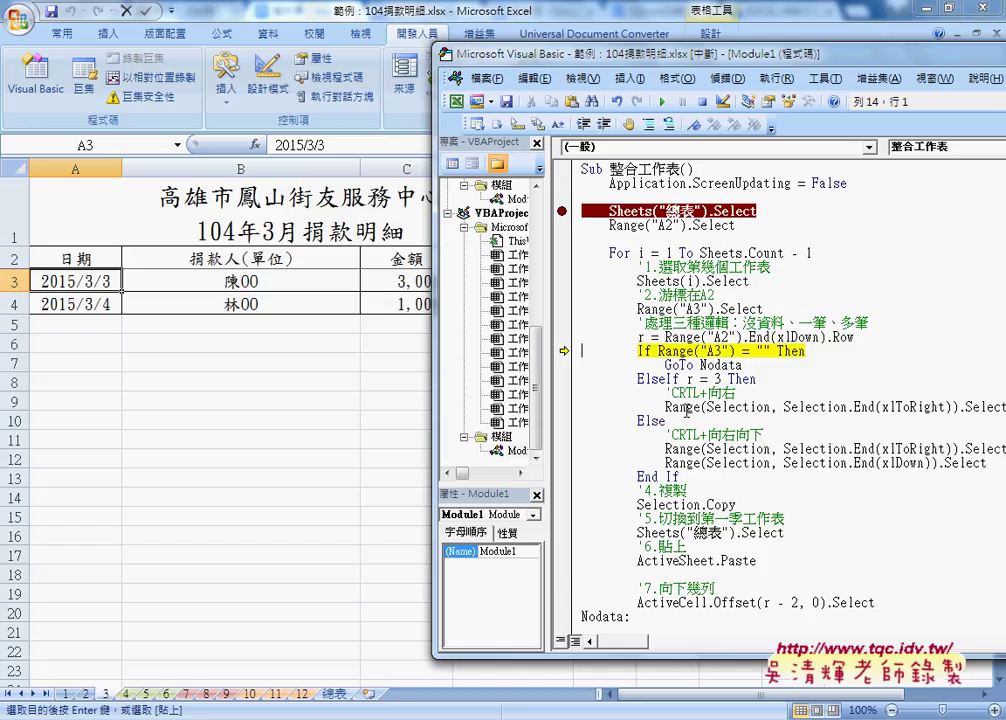
key("F8")
key("F8")
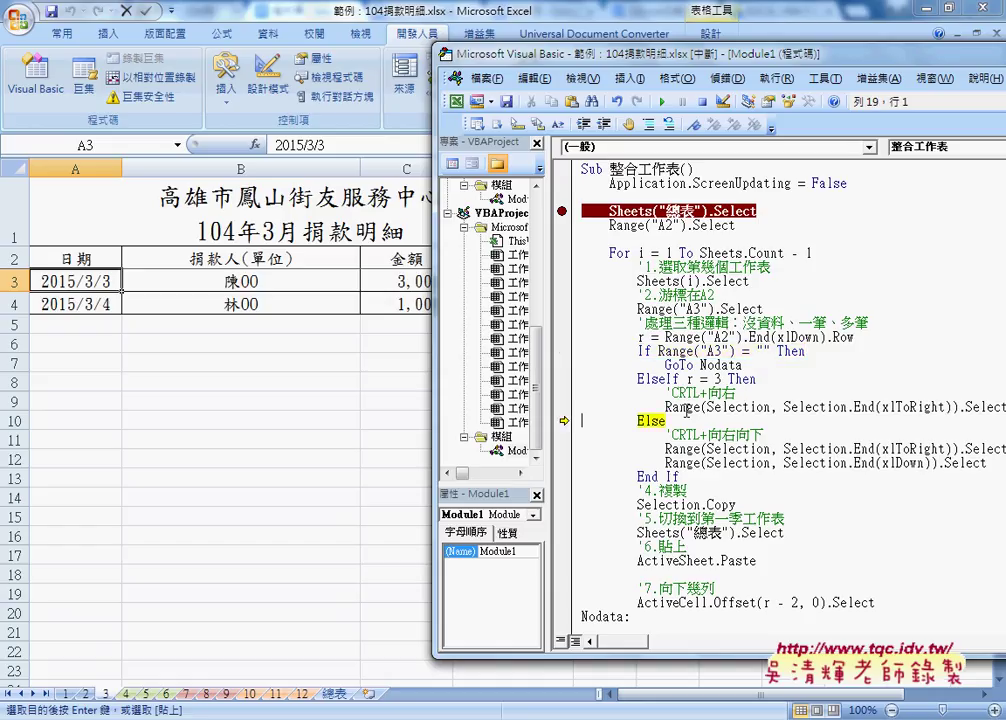
key("F8")
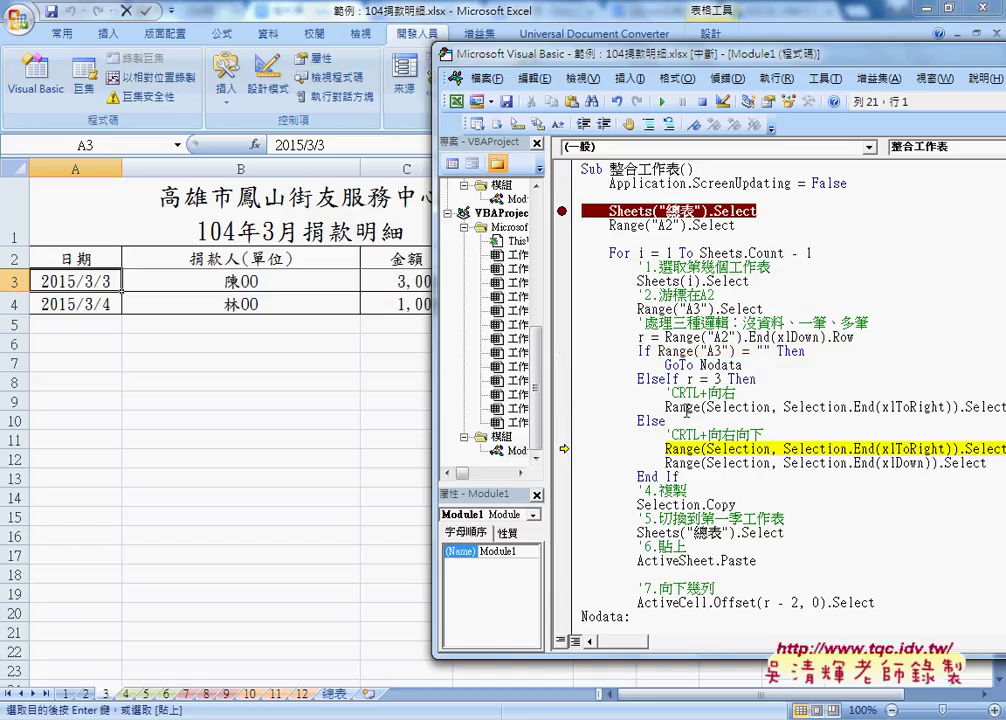
key("F8")
key("F8")
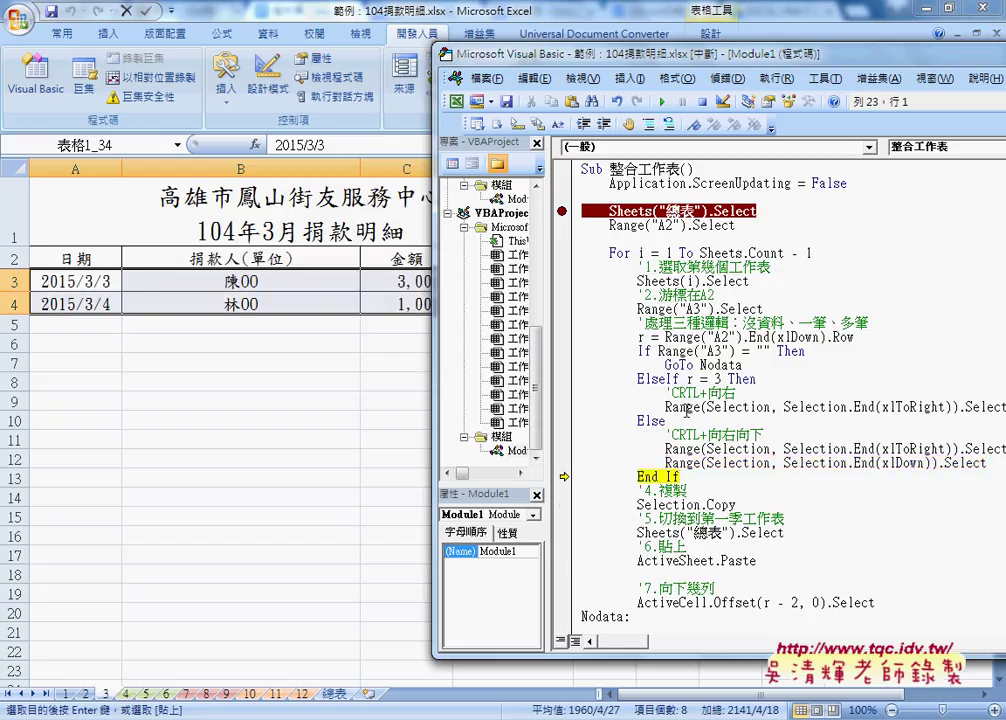
key("F8")
key("F8")
key("F8")
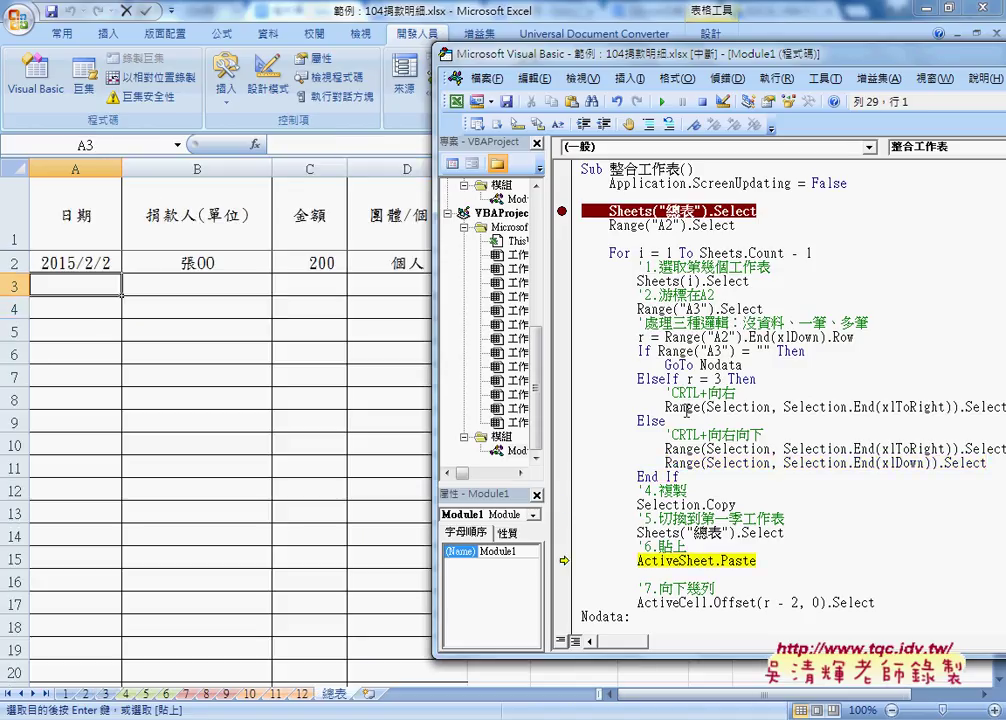
key("F8")
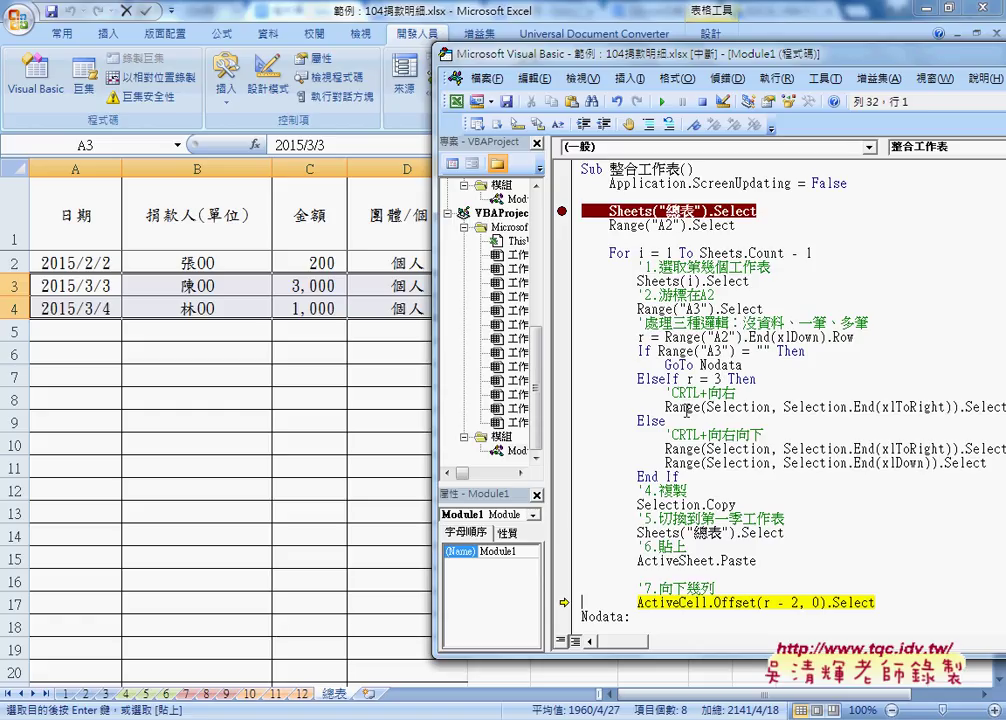
key("F8")
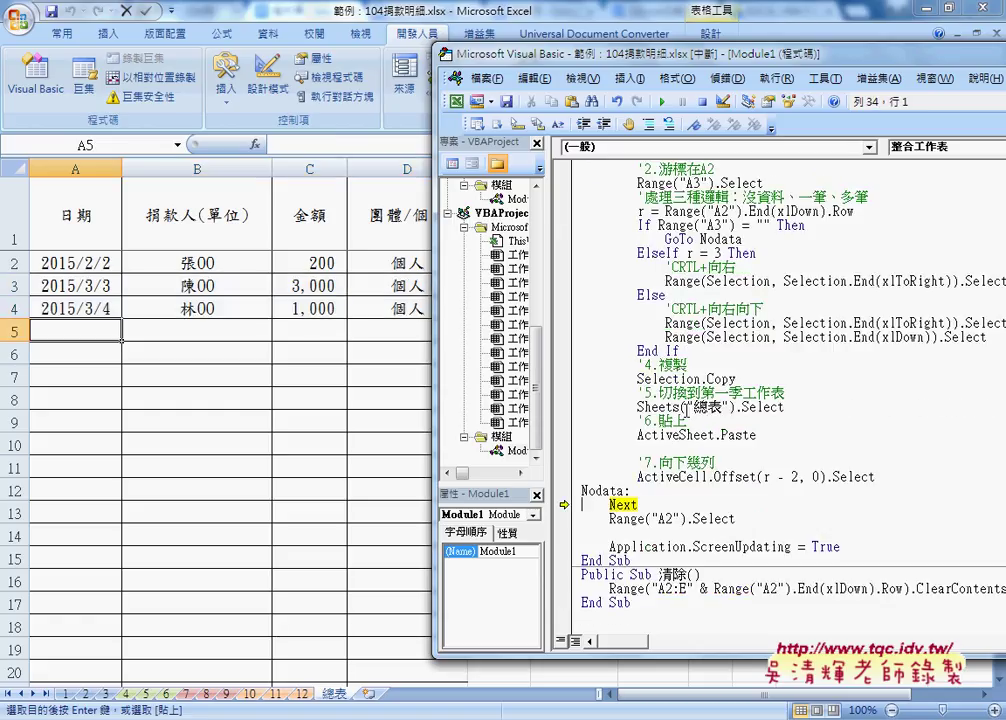
key("F8")
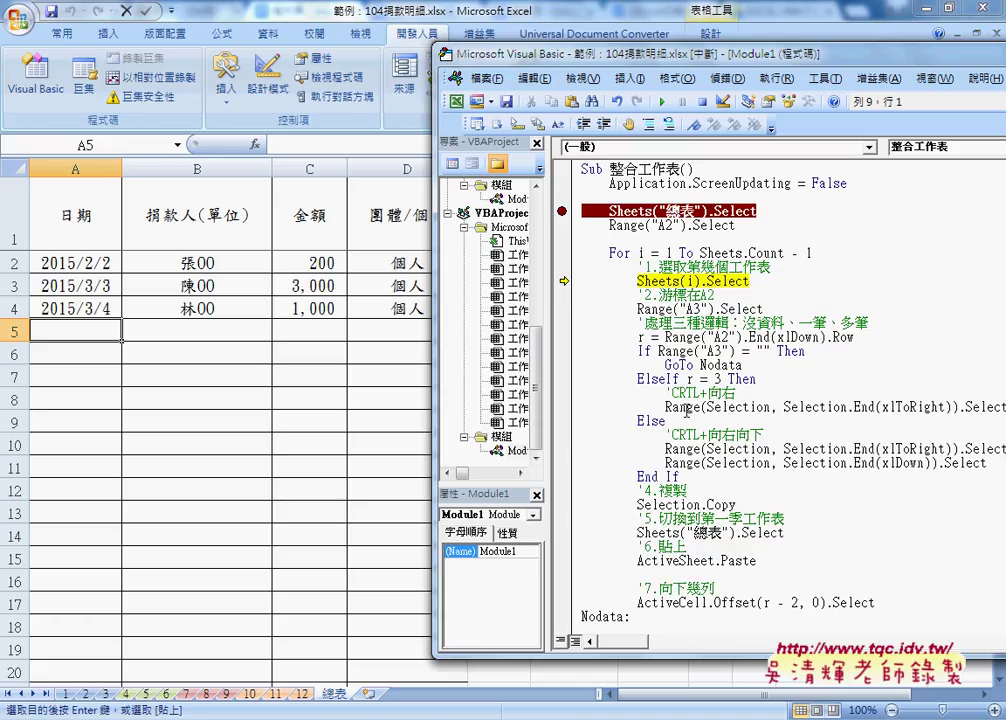
Clear the breakpoint, continue 整合工作表 to completion, and close the VBA editor to view 總表.
left_click(562, 211)
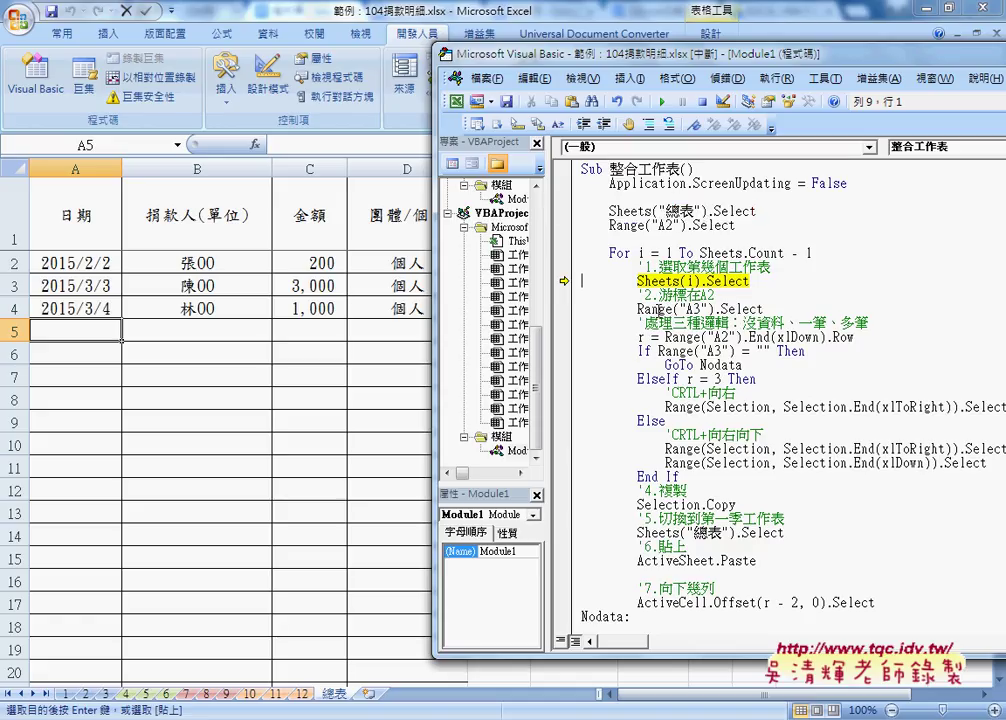
scroll(706, 464, "down", 2)
scroll(706, 464, "down", 1)
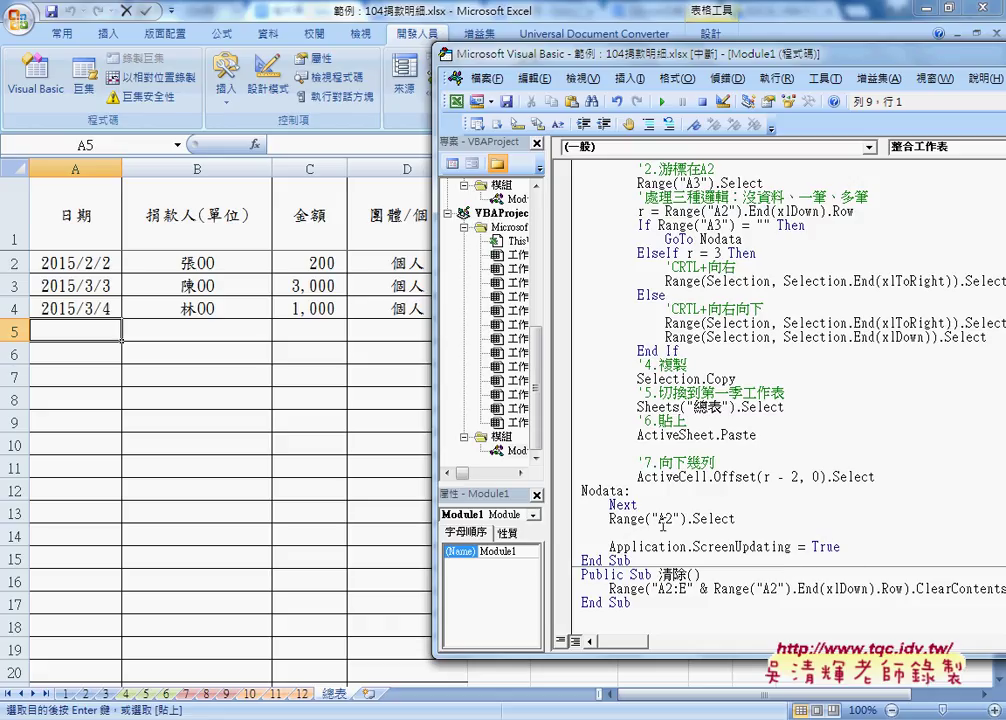
left_click_drag(622, 519, 716, 519)
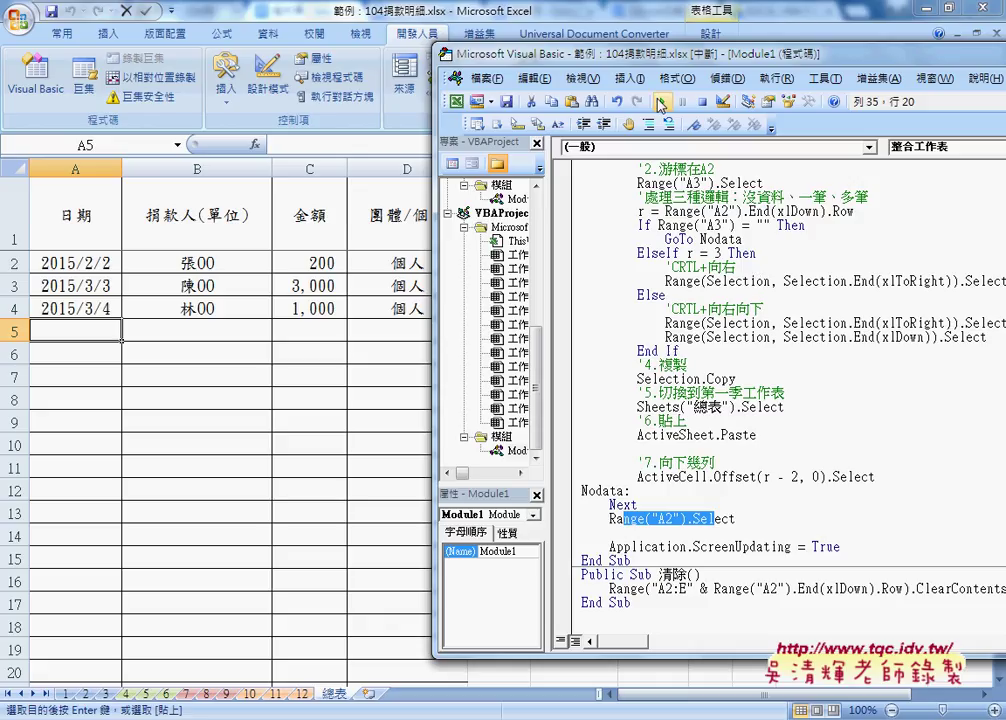
left_click(660, 102)
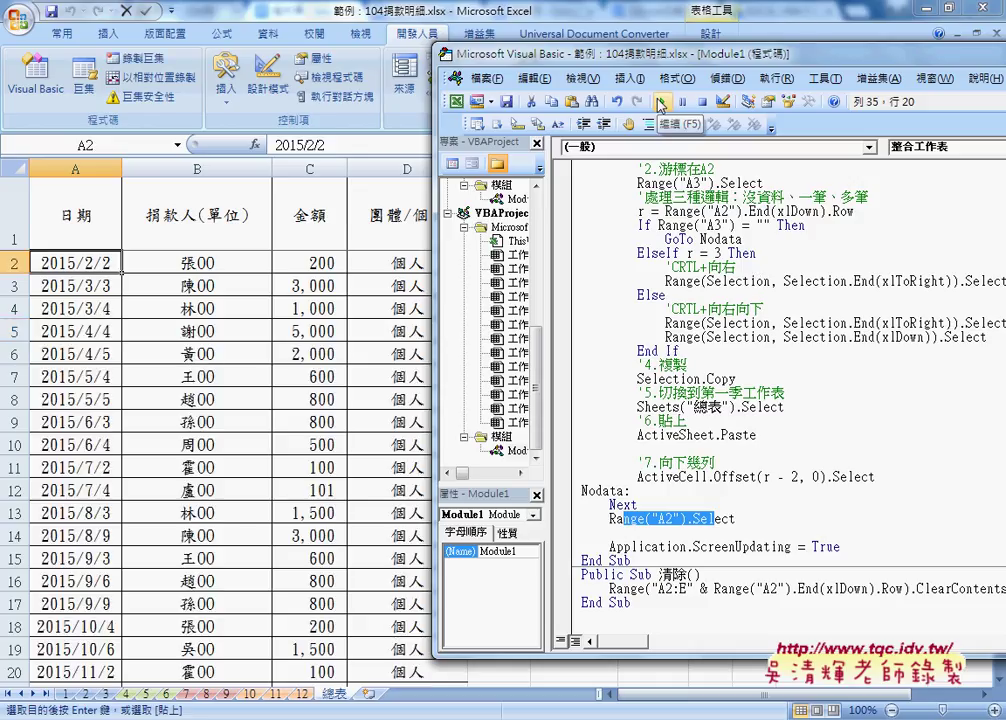
left_click(77, 266)
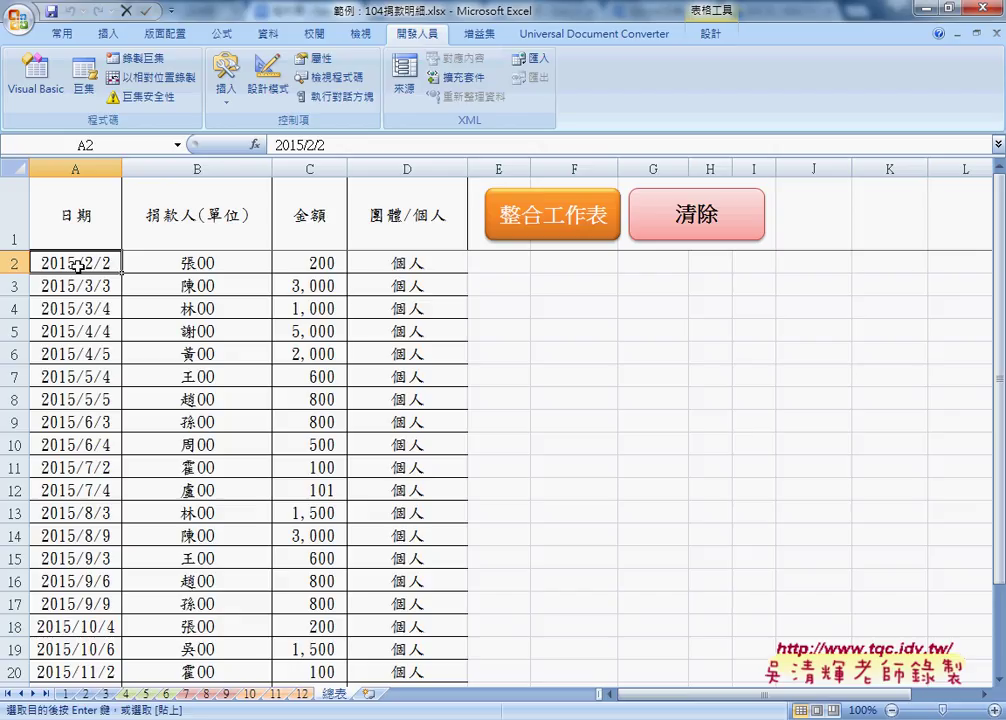
left_click(694, 241)
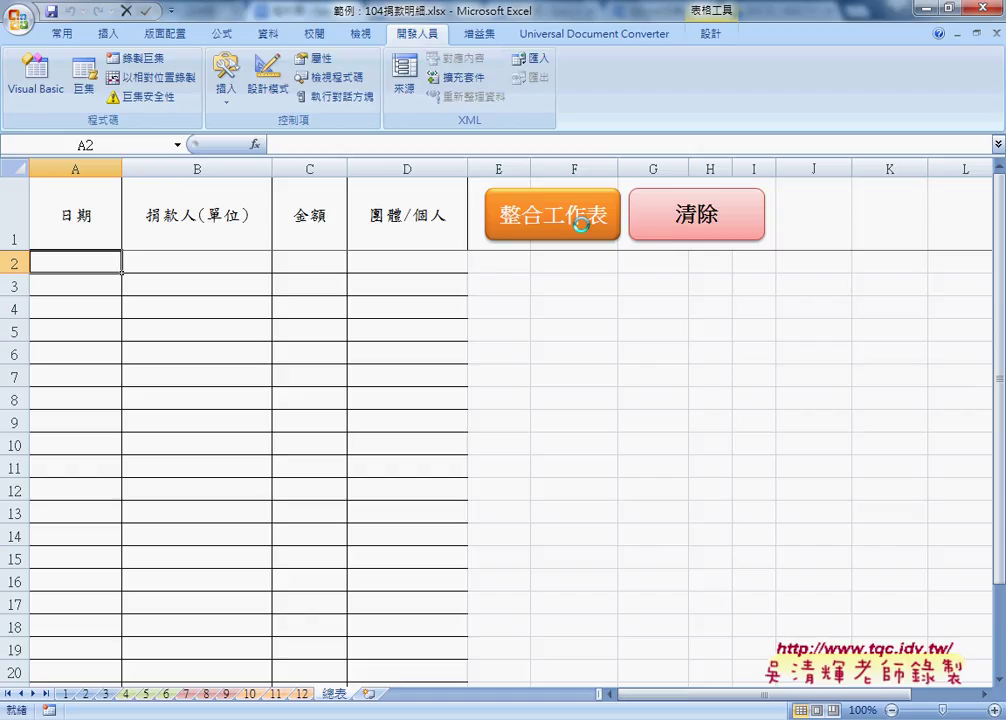
left_click(580, 222)
left_click(686, 236)
left_click(582, 222)
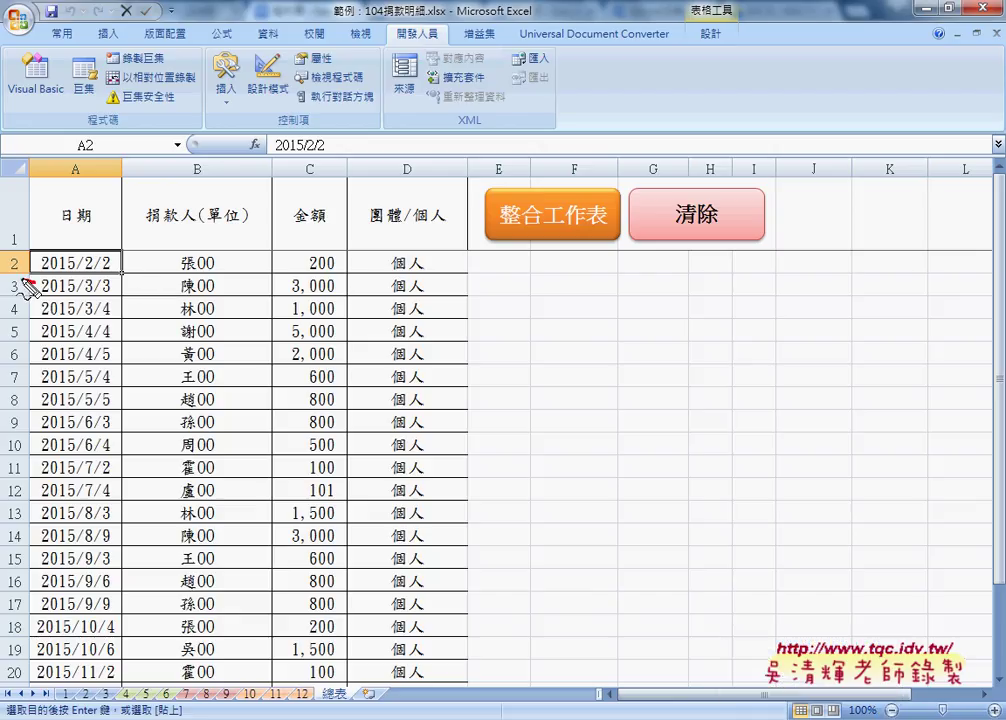
left_click_drag(18, 285, 45, 296)
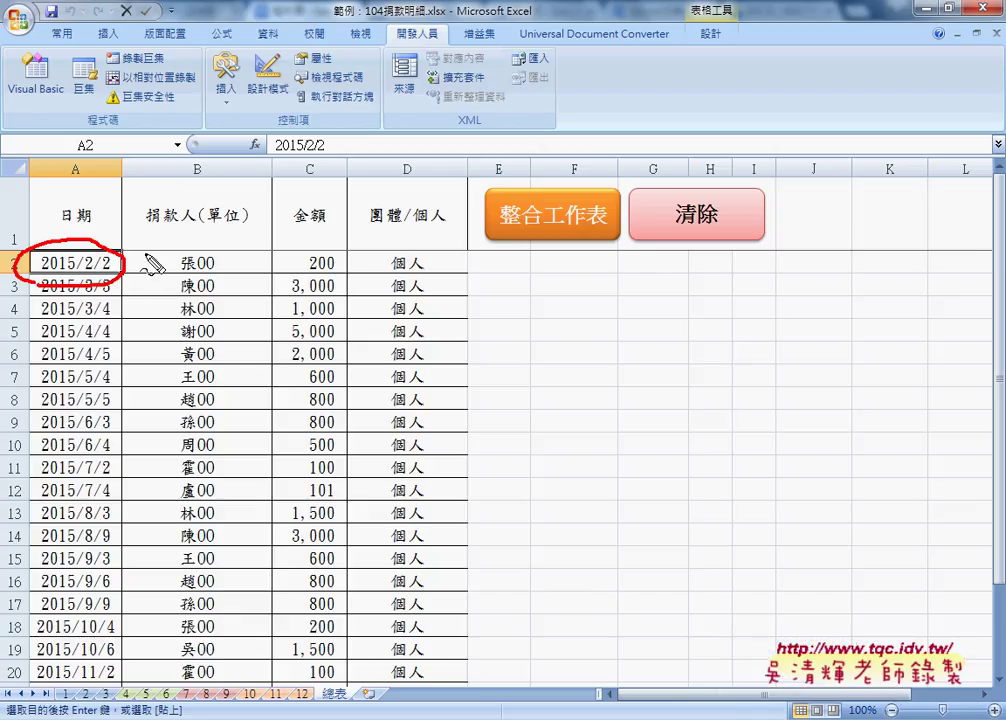
mouse_move(546, 376)
left_mouse_down()
mouse_move(564, 341)
mouse_move(575, 376)
mouse_move(604, 345)
mouse_move(608, 372)
left_mouse_up()
left_click(618, 343)
left_click(618, 360)
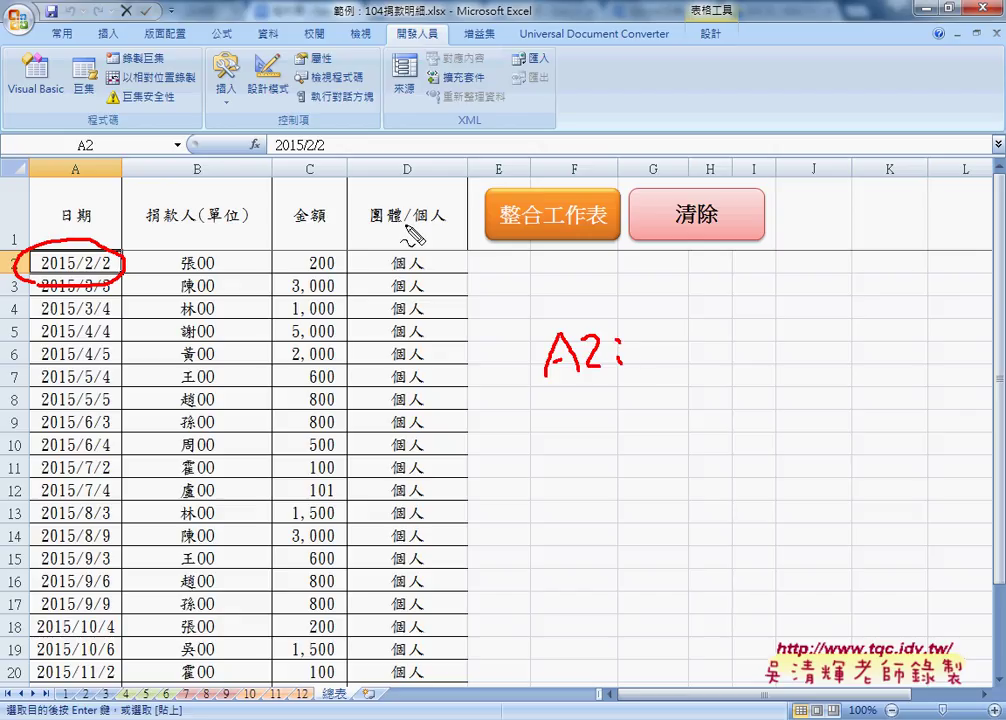
left_click_drag(402, 184, 412, 186)
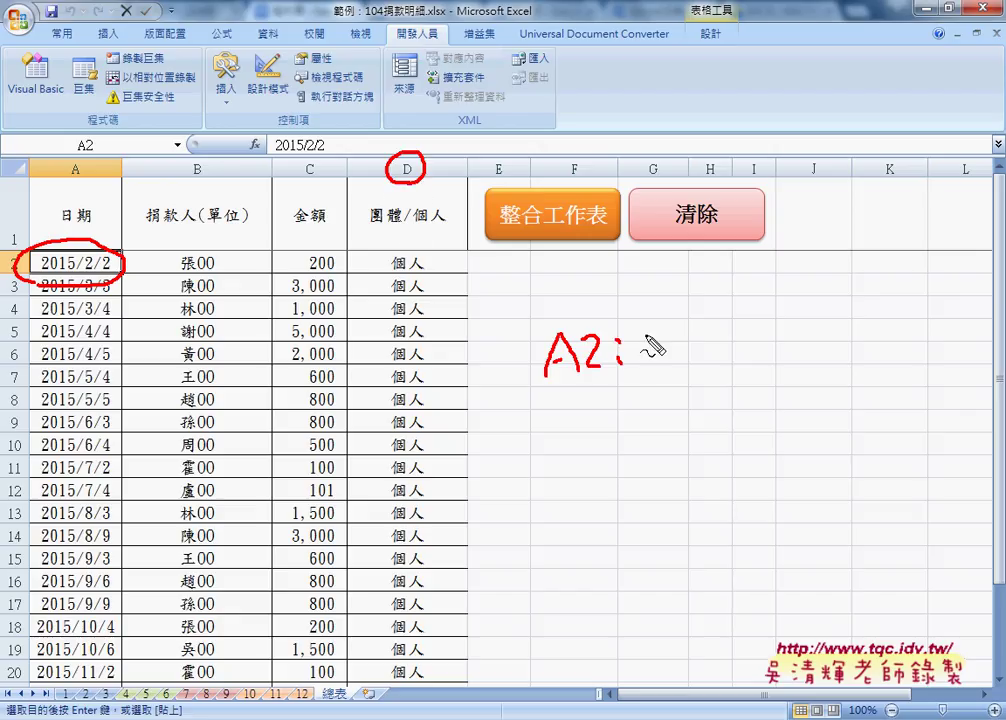
mouse_move(641, 345)
left_mouse_down()
mouse_move(641, 376)
mouse_move(652, 376)
left_mouse_up()
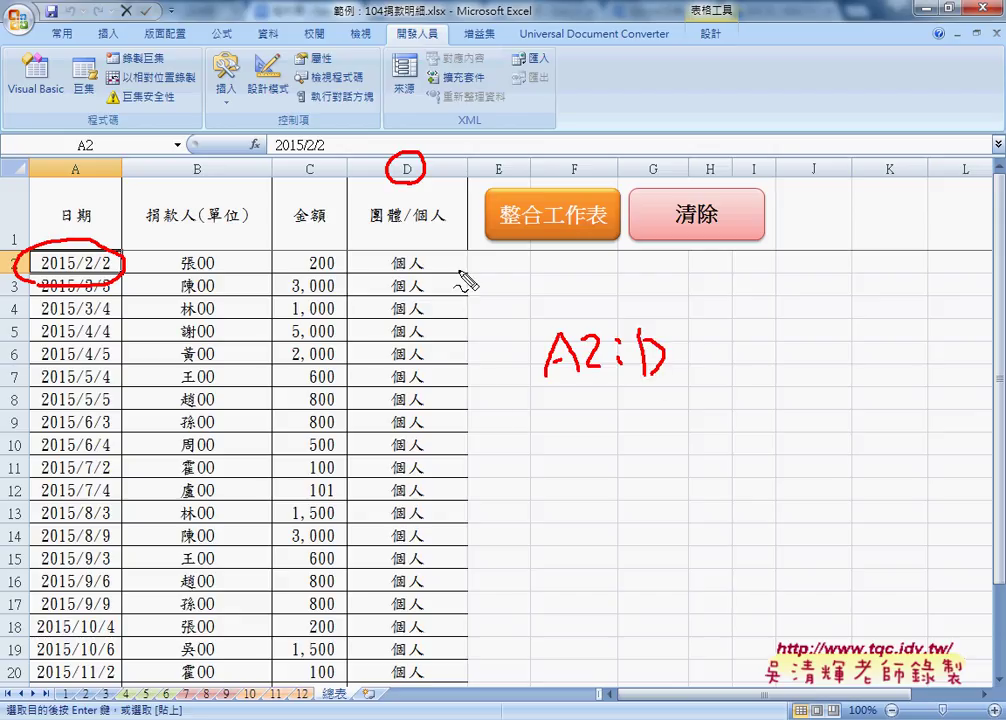
mouse_move(460, 275)
left_mouse_down()
mouse_move(460, 380)
mouse_move(476, 342)
mouse_move(524, 333)
left_mouse_up()
left_click_drag(535, 317, 533, 330)
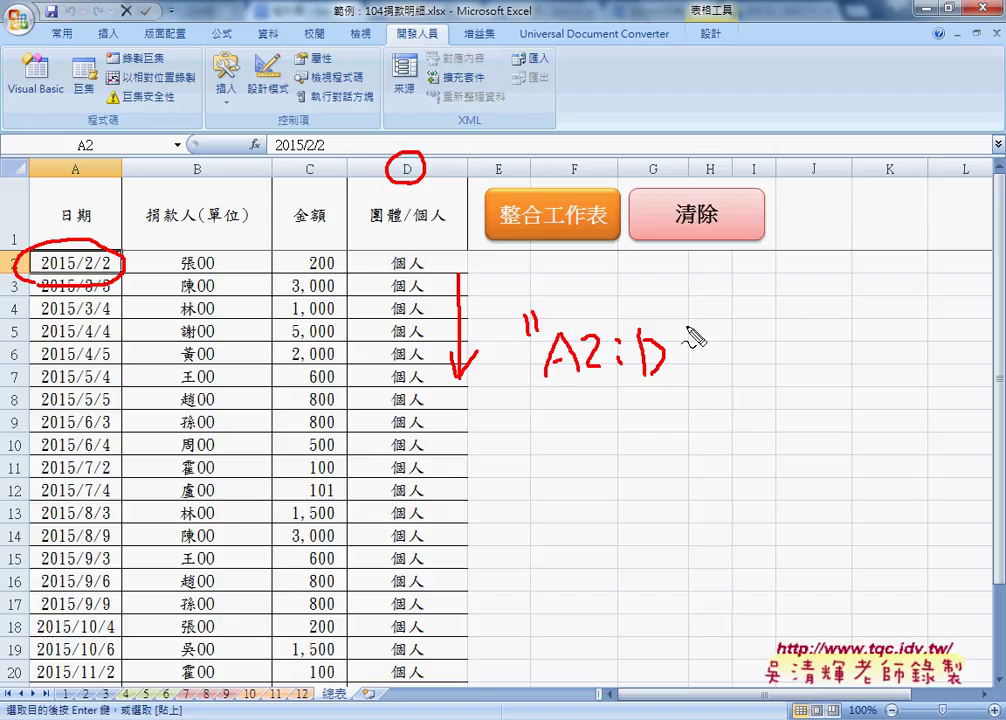
left_click_drag(678, 319, 677, 333)
mouse_move(688, 318)
left_mouse_down()
mouse_move(687, 331)
mouse_move(740, 370)
left_mouse_up()
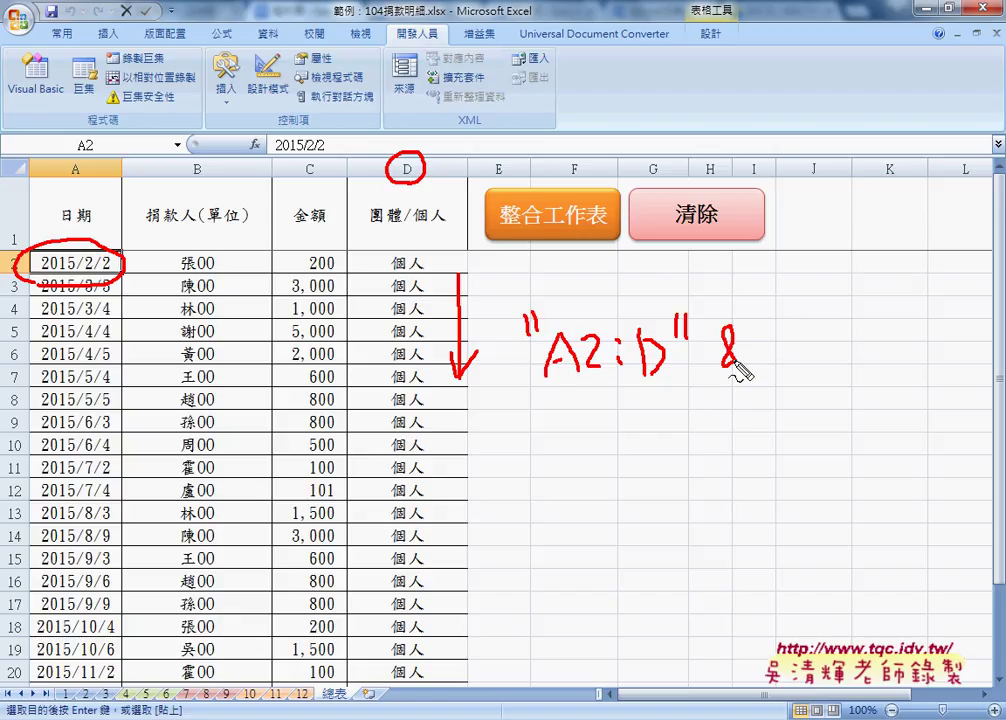
mouse_move(75, 276)
left_mouse_down()
mouse_move(73, 402)
mouse_move(105, 394)
left_mouse_up()
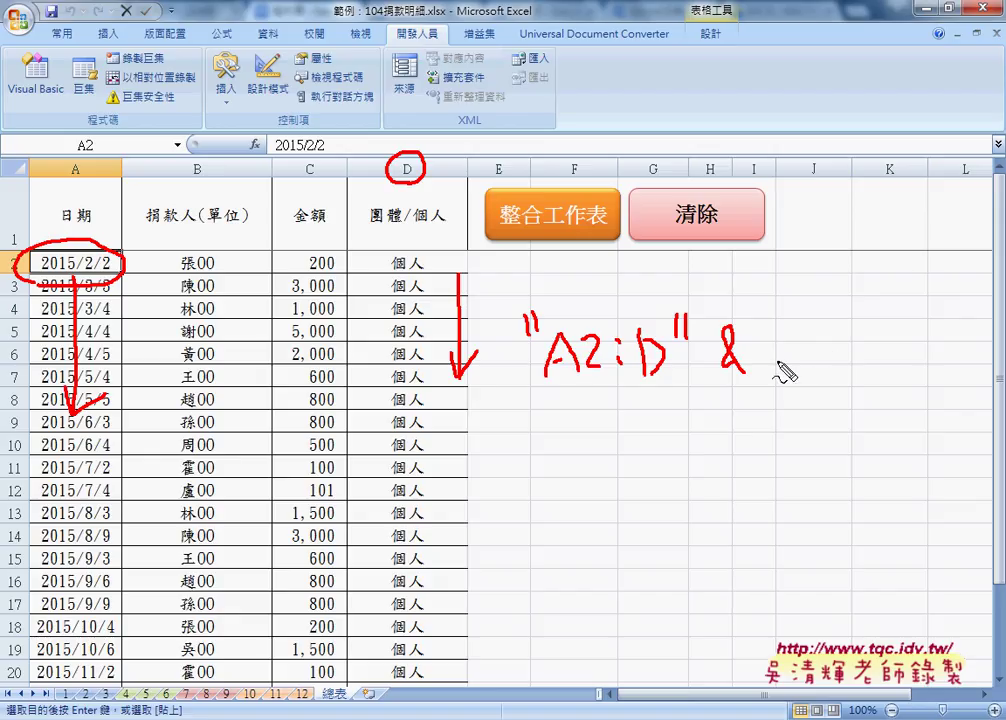
key("Escape")
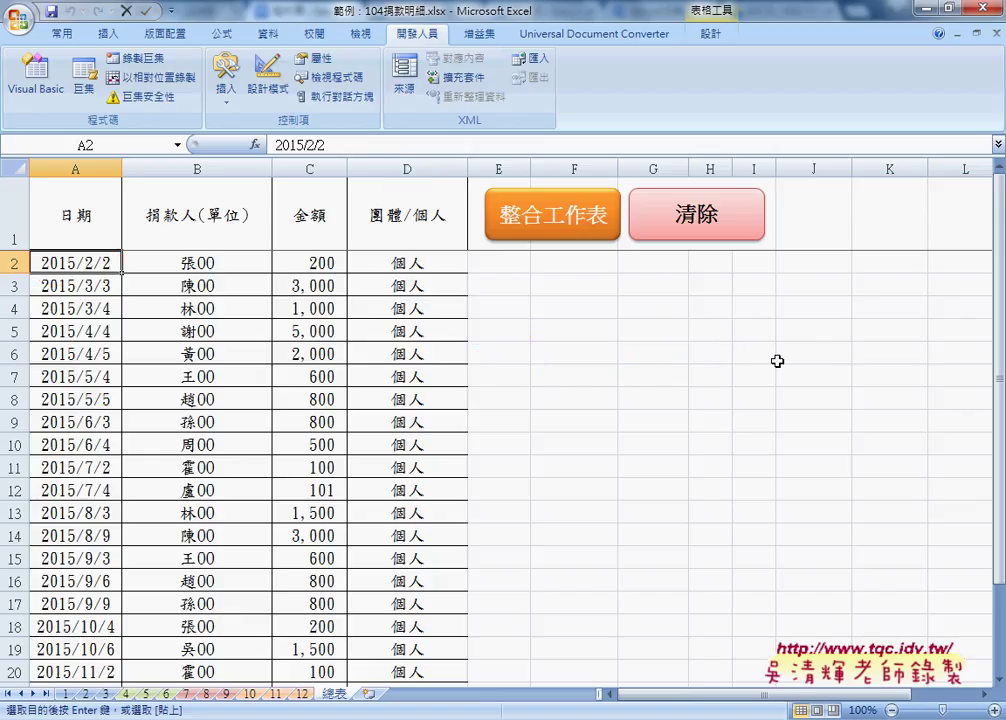
Open the 清除 shape's assigned macro in the VBA editor for editing.
right_click(696, 234)
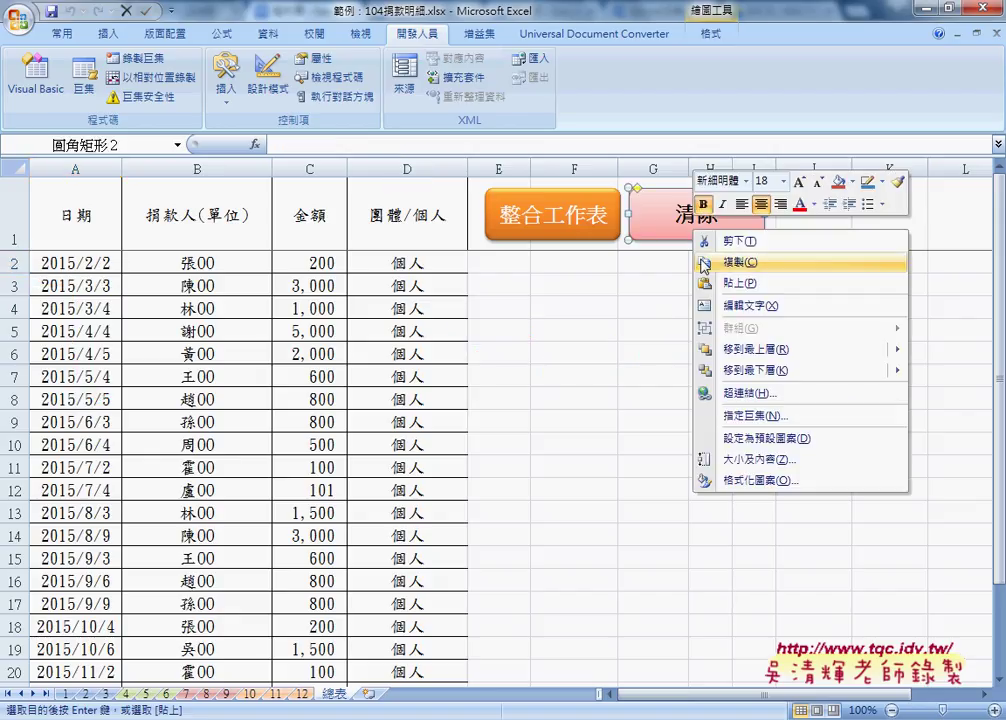
left_click(767, 420)
left_click(650, 201)
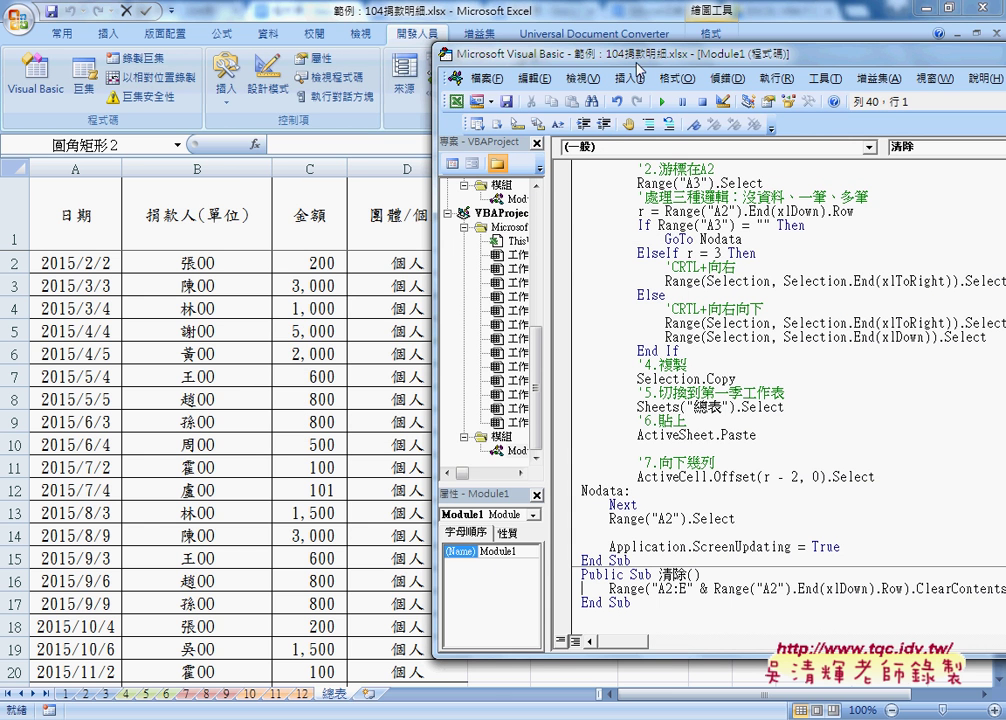
left_click_drag(637, 53, 314, 51)
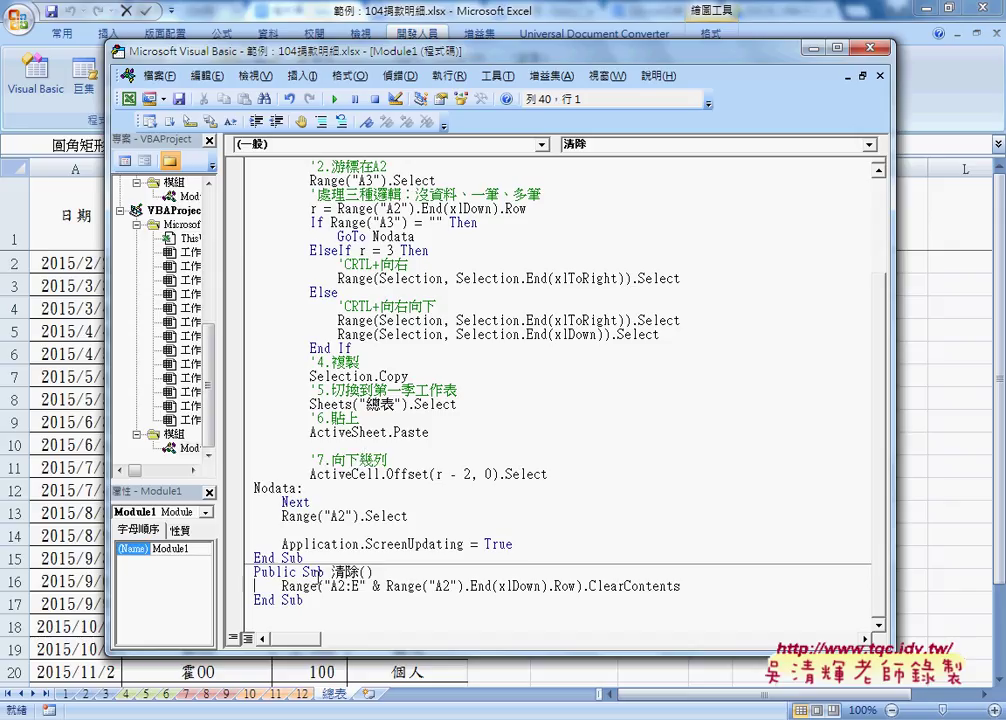
Rewrite the range as Range("A2:D" & Range("A2").End(xlDown).Row).
left_click(352, 586)
type("D")
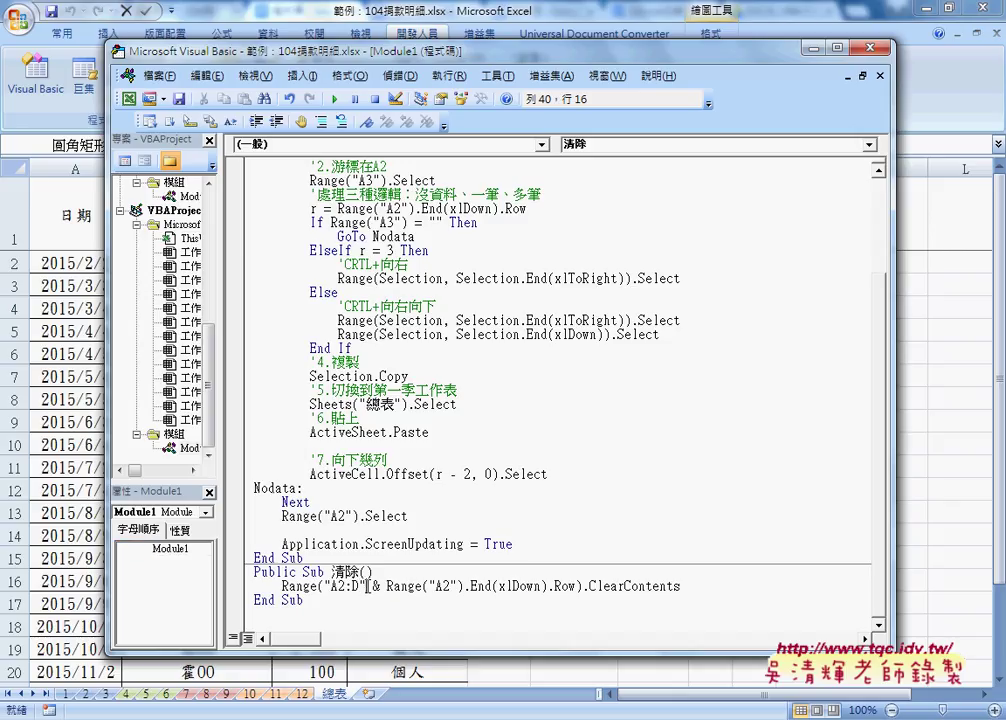
left_click_drag(367, 586, 690, 586)
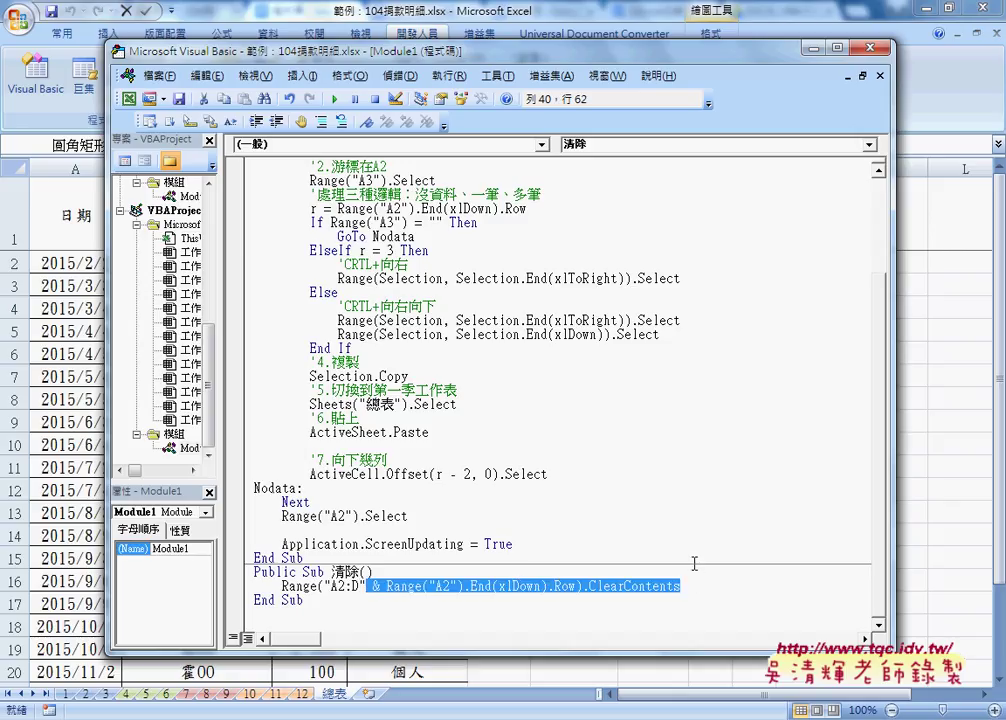
key("Delete")
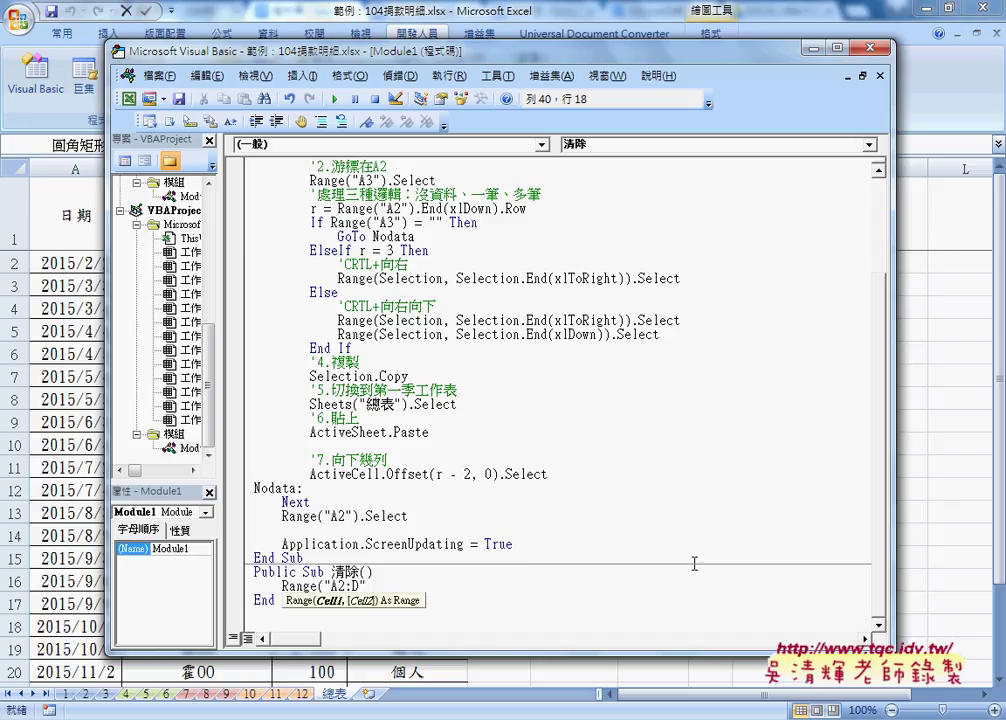
type(" &")
type(" ra")
type("nge(")
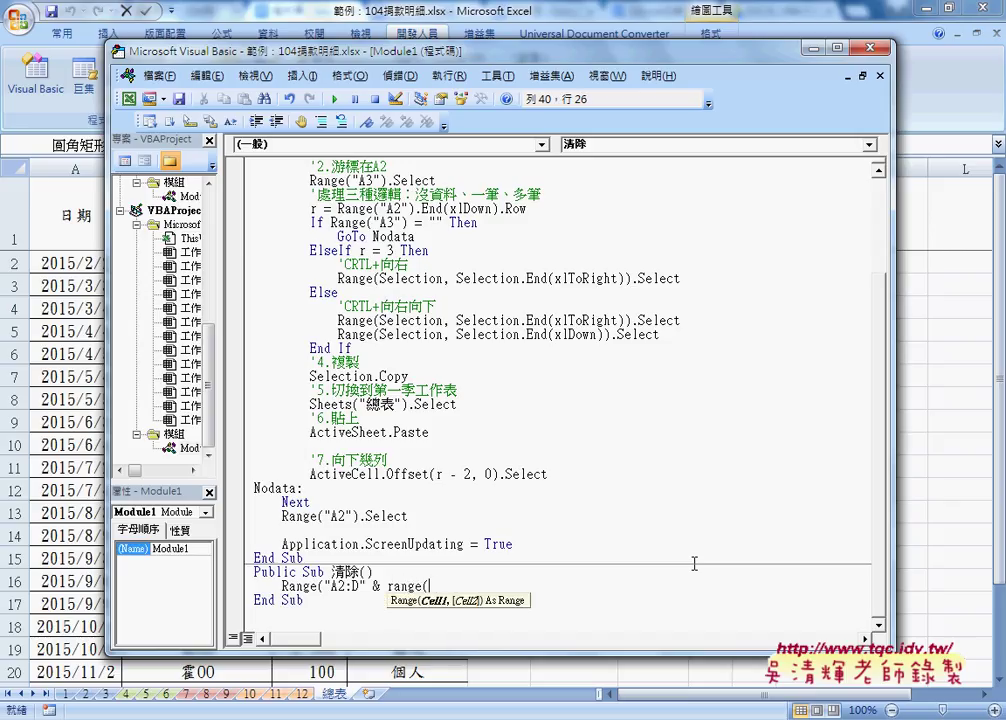
type("\"A2")
type("\")")
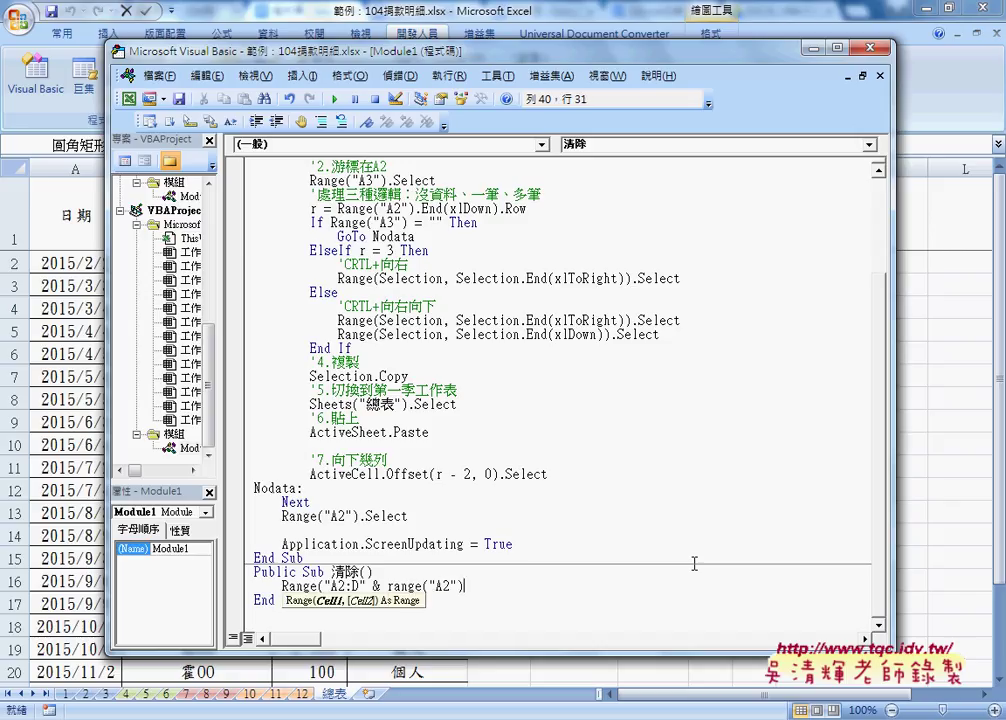
type(".e")
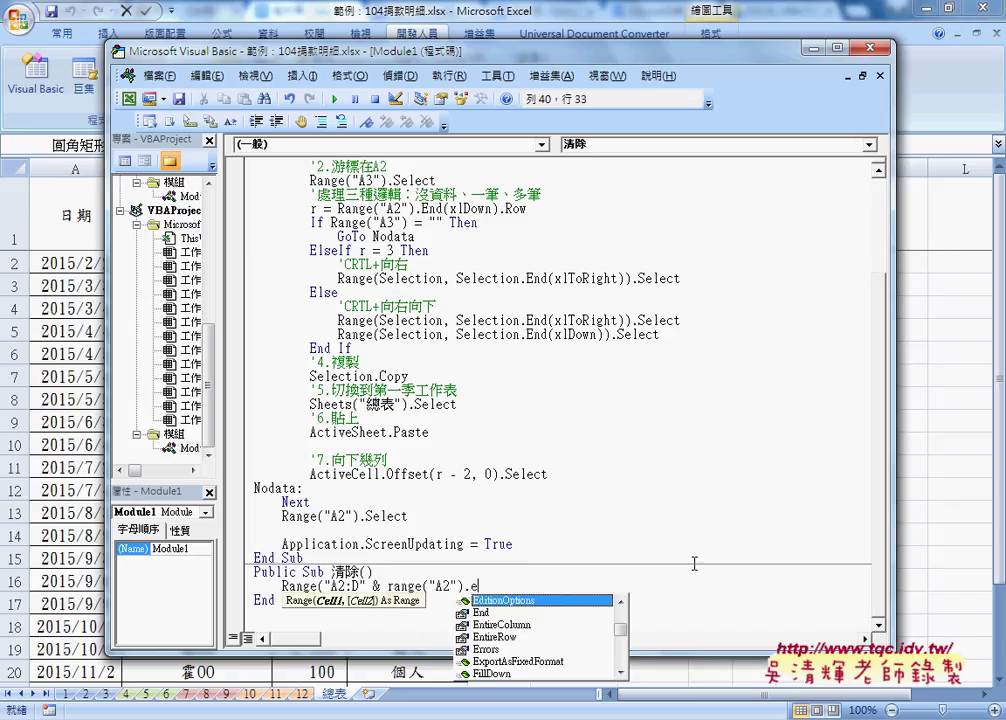
type("nd ")
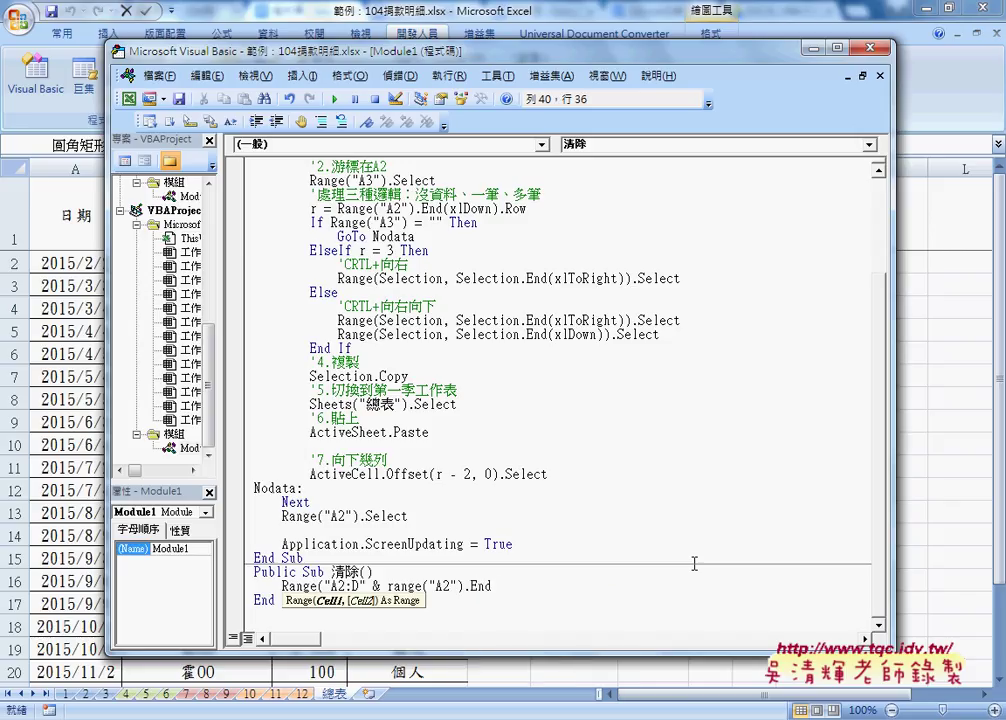
type("(")
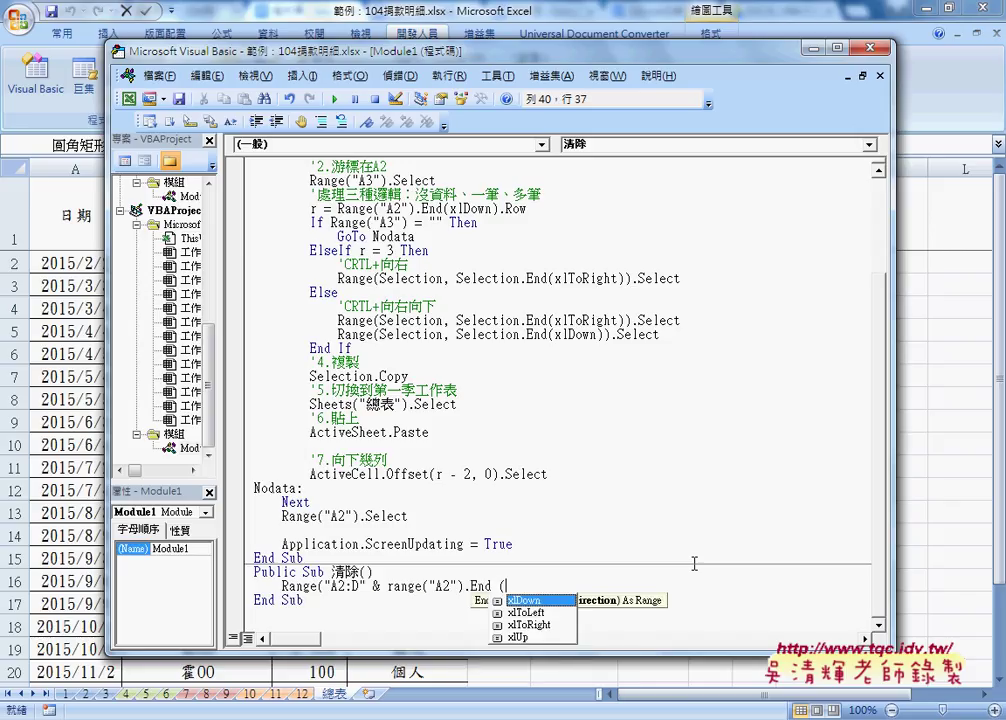
key("space")
type(")")
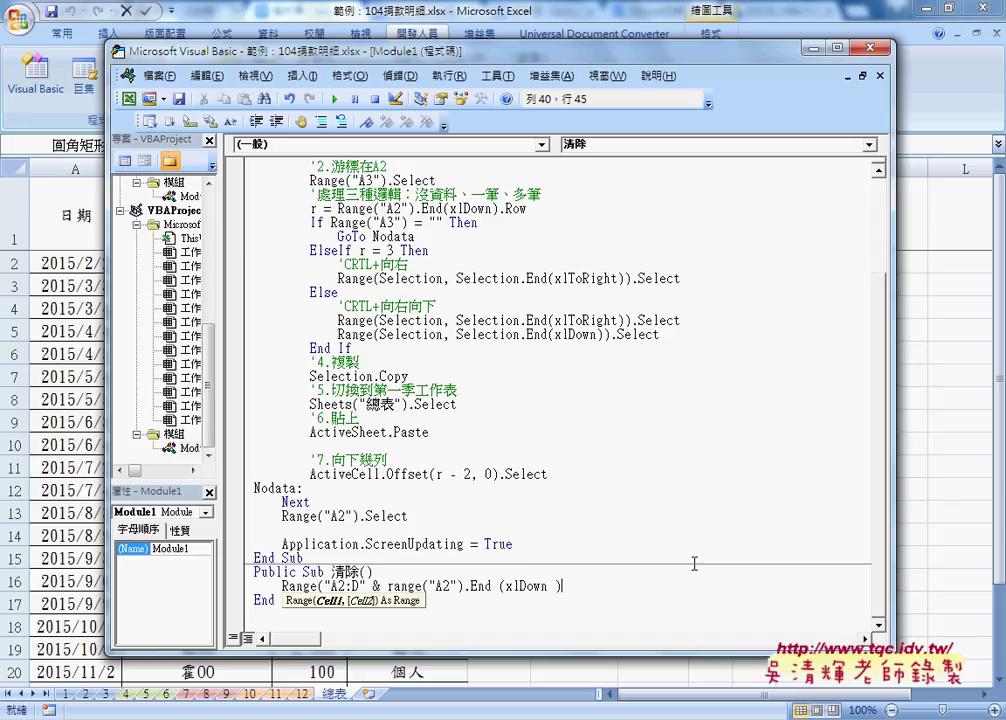
type(".")
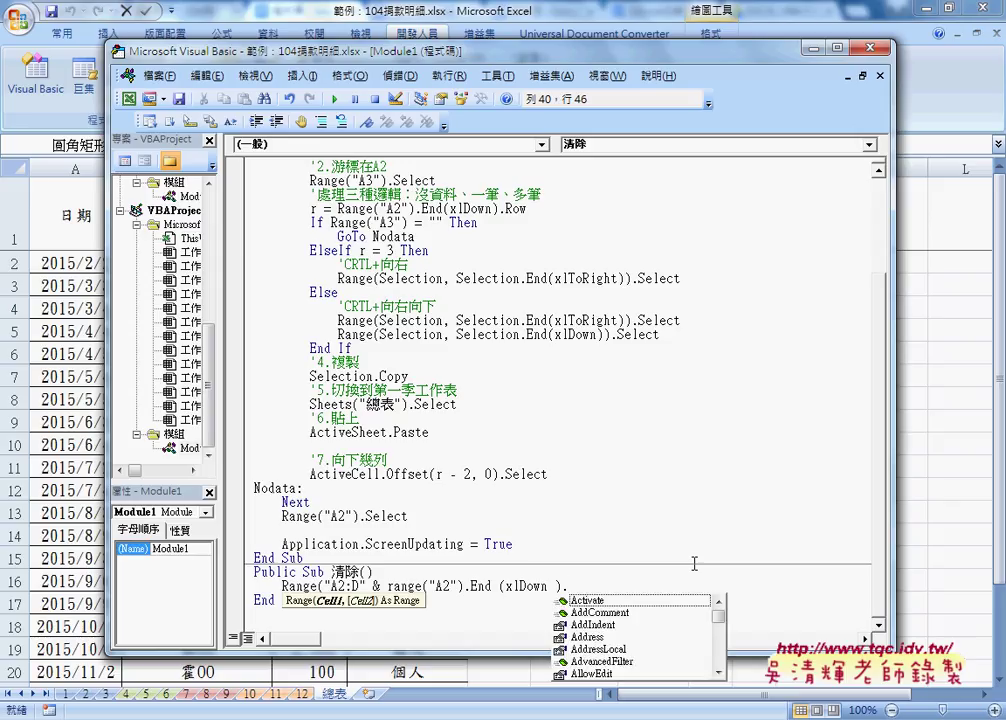
type("row")
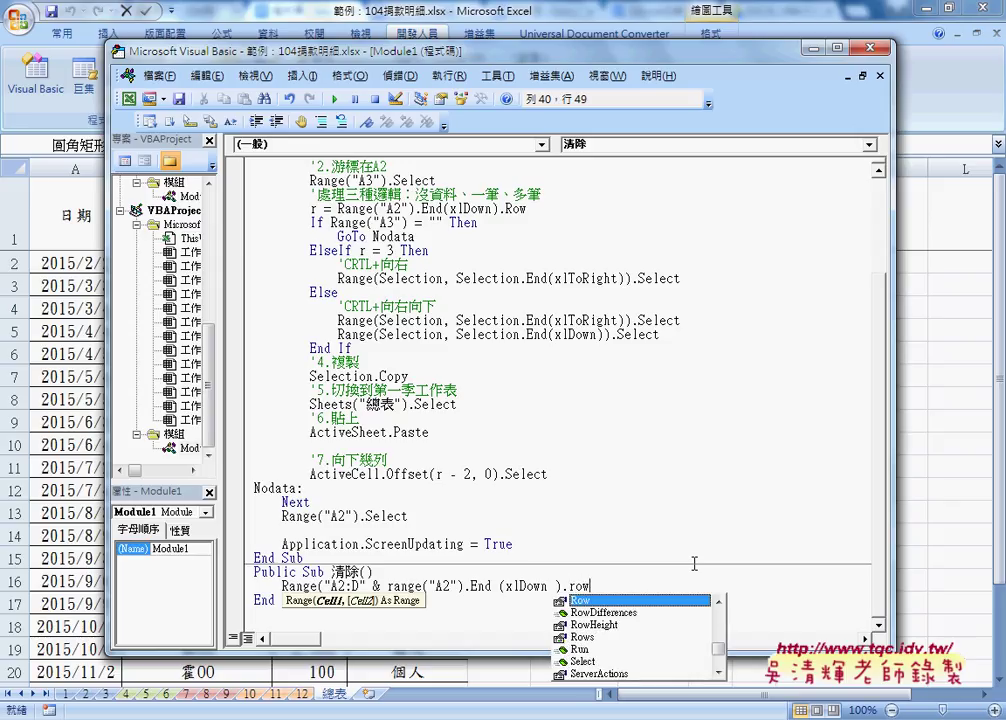
type(")")
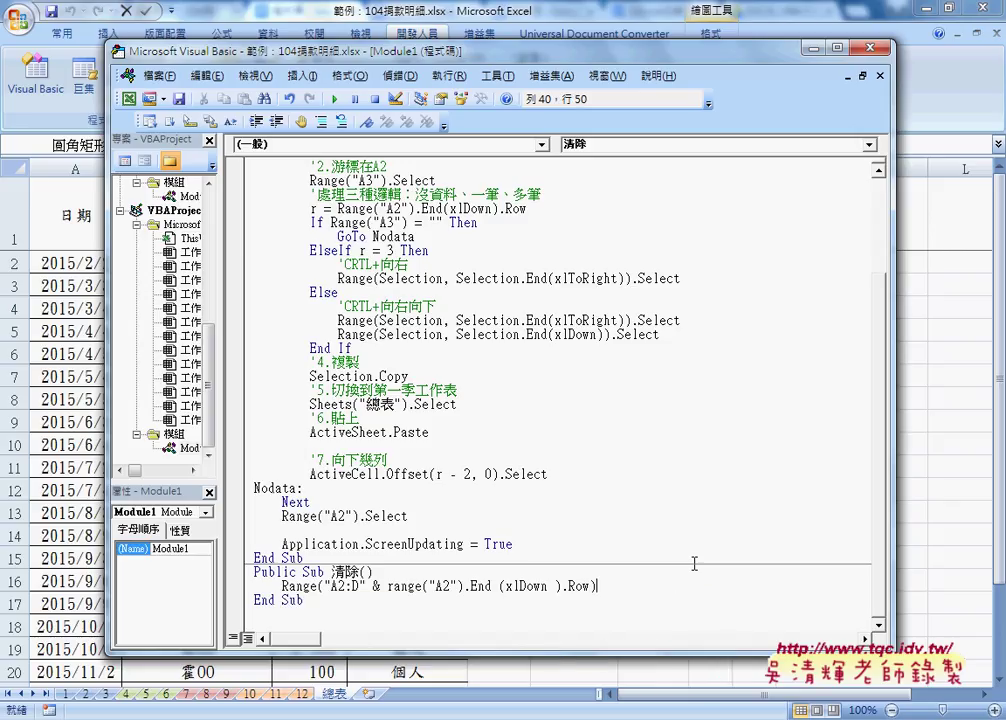
Append .ClearContents to the Range line from the autocomplete list.
left_click(389, 586)
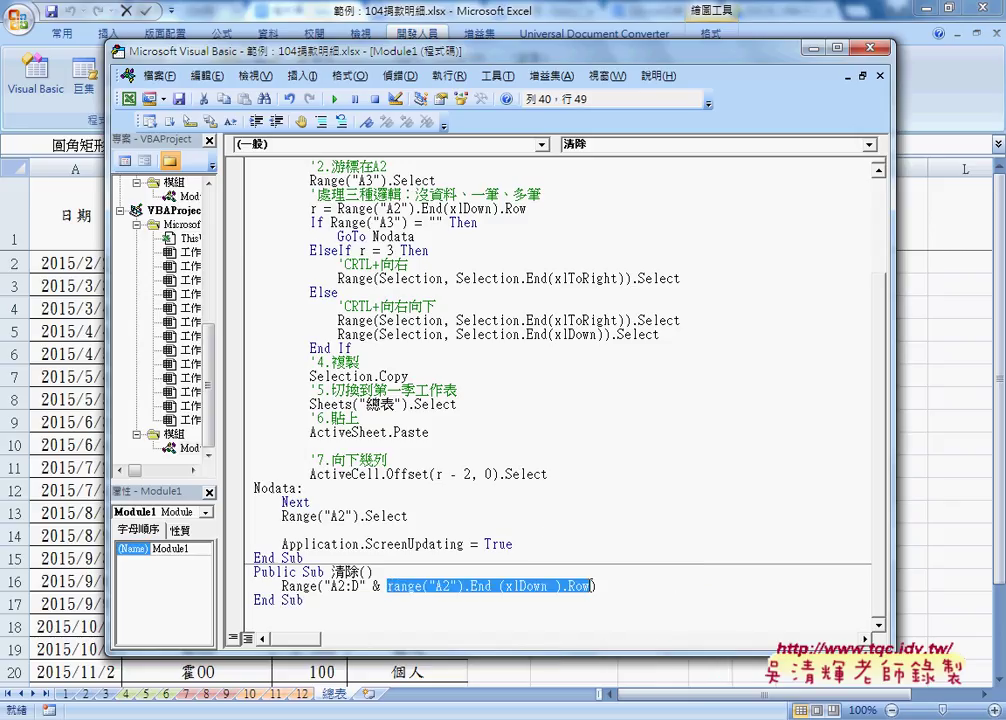
left_click_drag(389, 586, 593, 586)
left_click(629, 589)
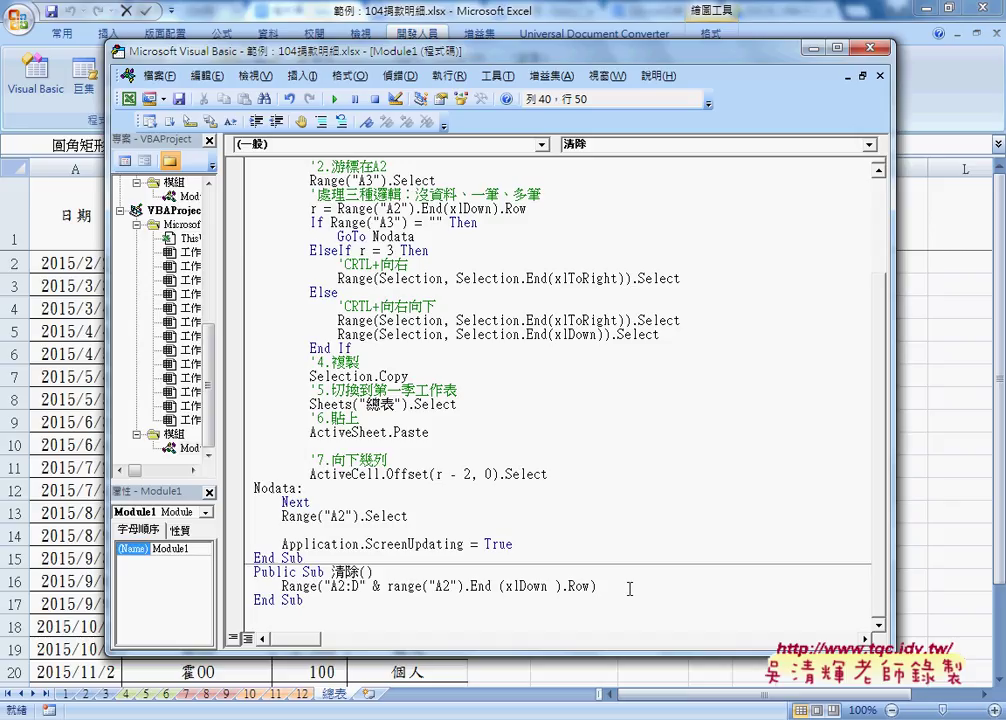
type(".c")
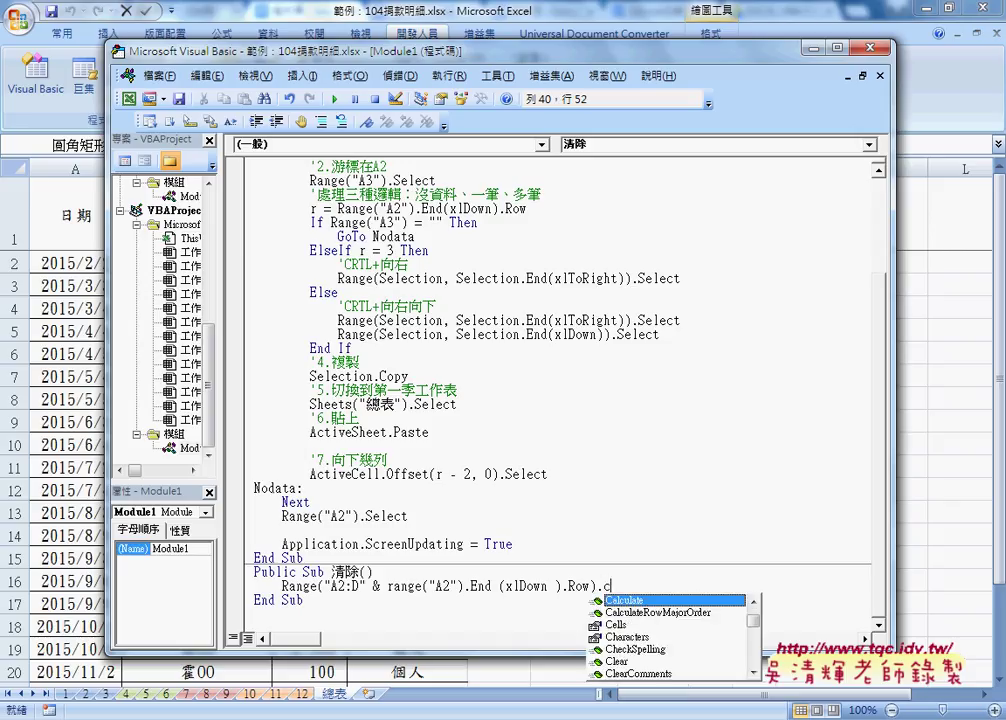
type("l")
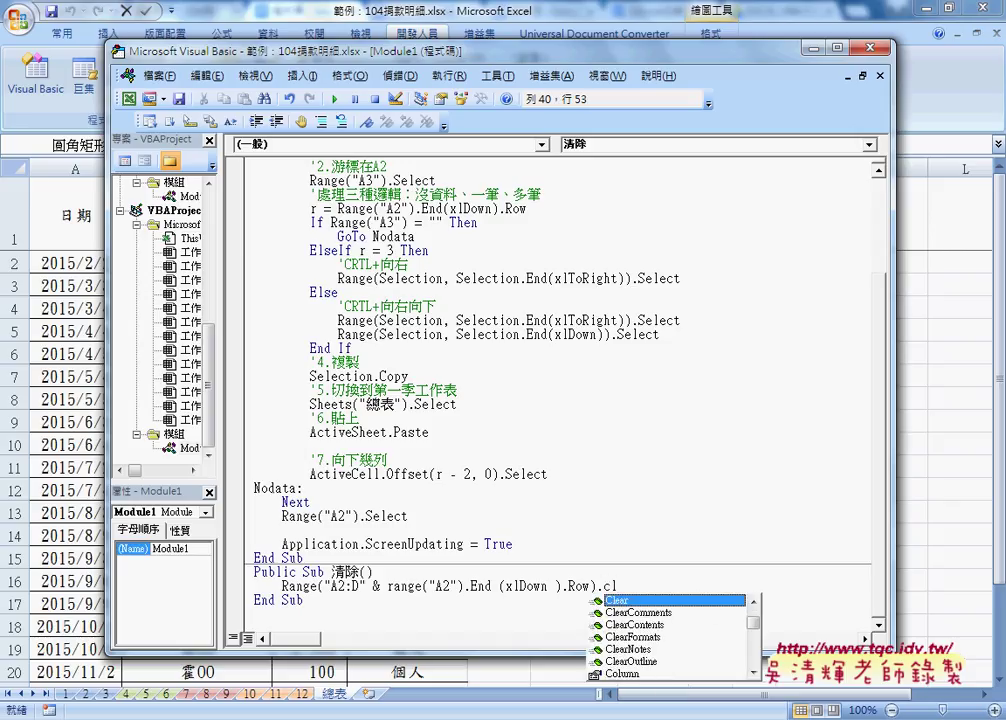
left_click(647, 625)
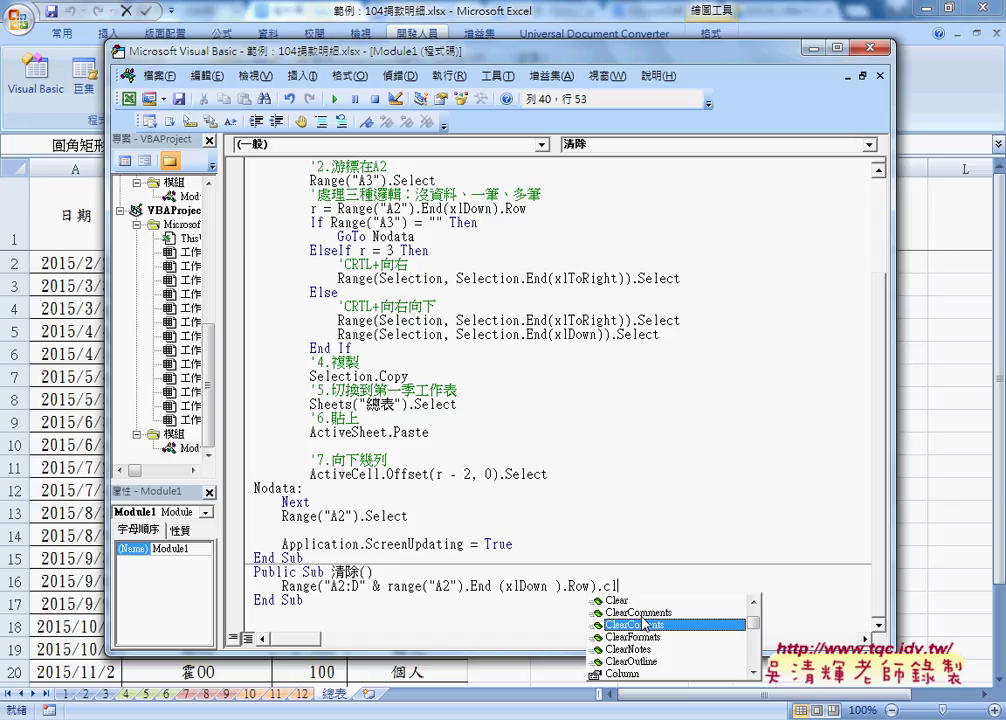
double_click(643, 624)
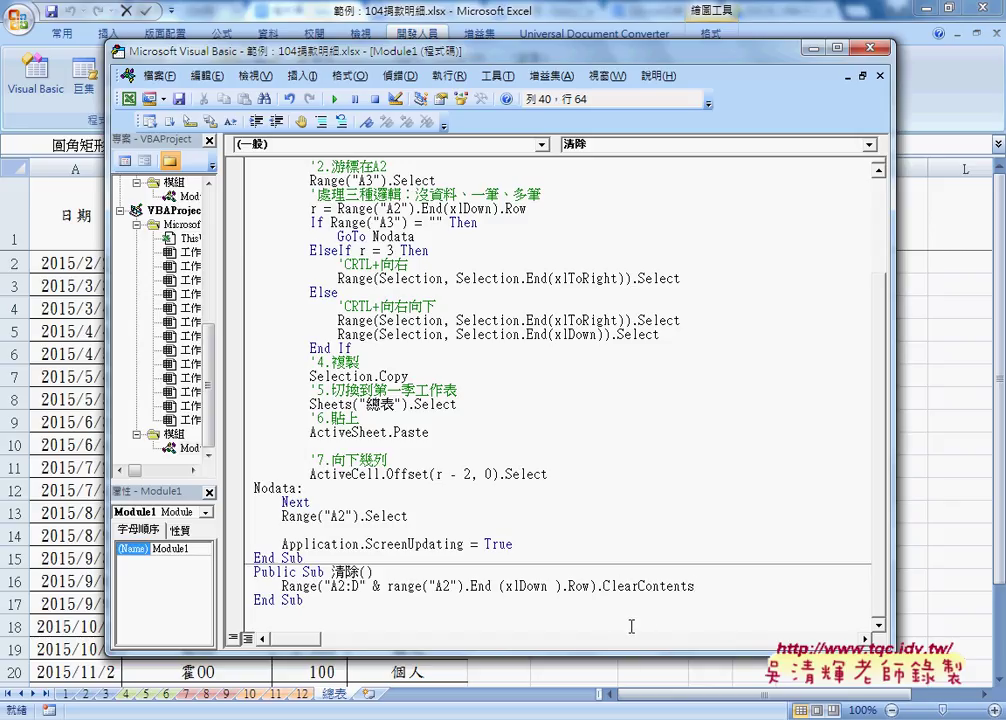
left_click(603, 621)
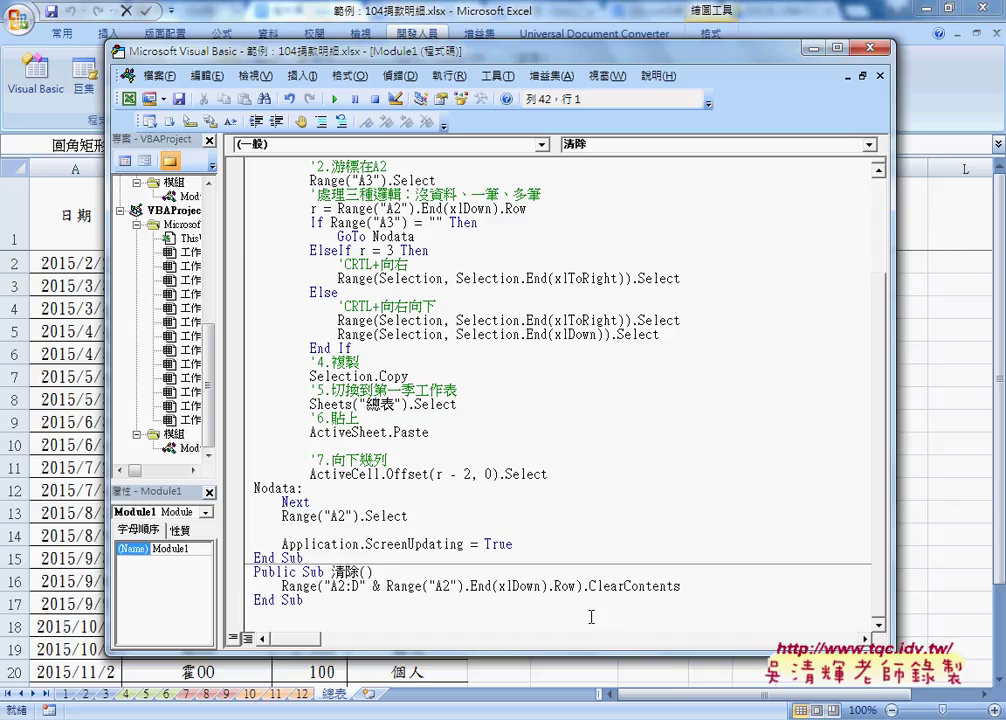
Copy the whole 清除 macro code and return from the VBA editor to 總表.
left_click_drag(304, 600, 252, 572)
right_click(330, 585)
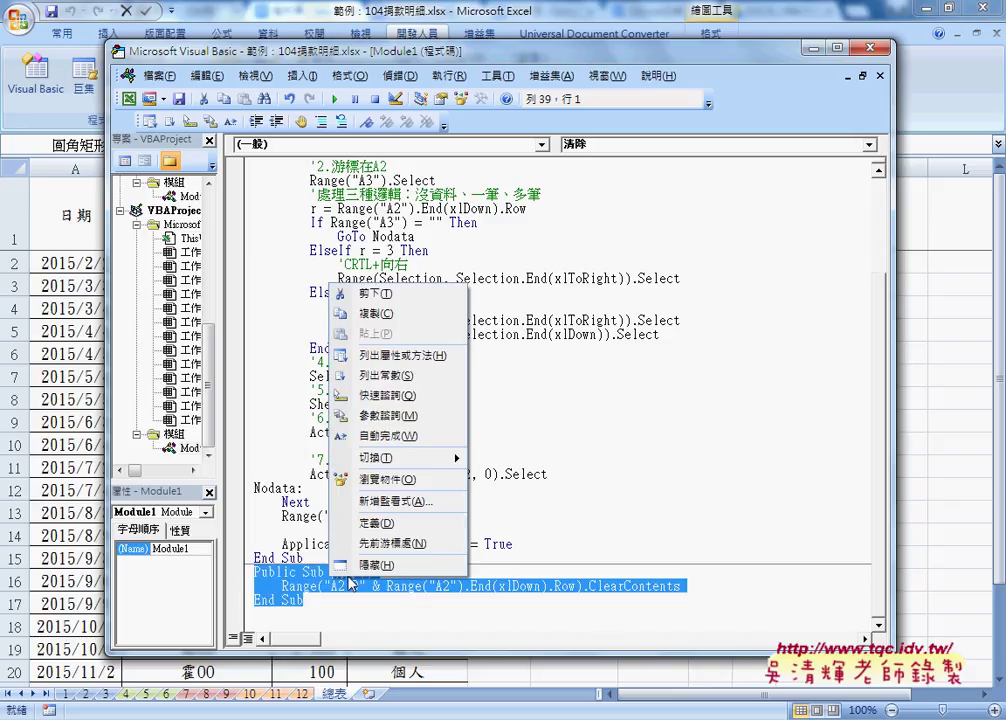
left_click(365, 317)
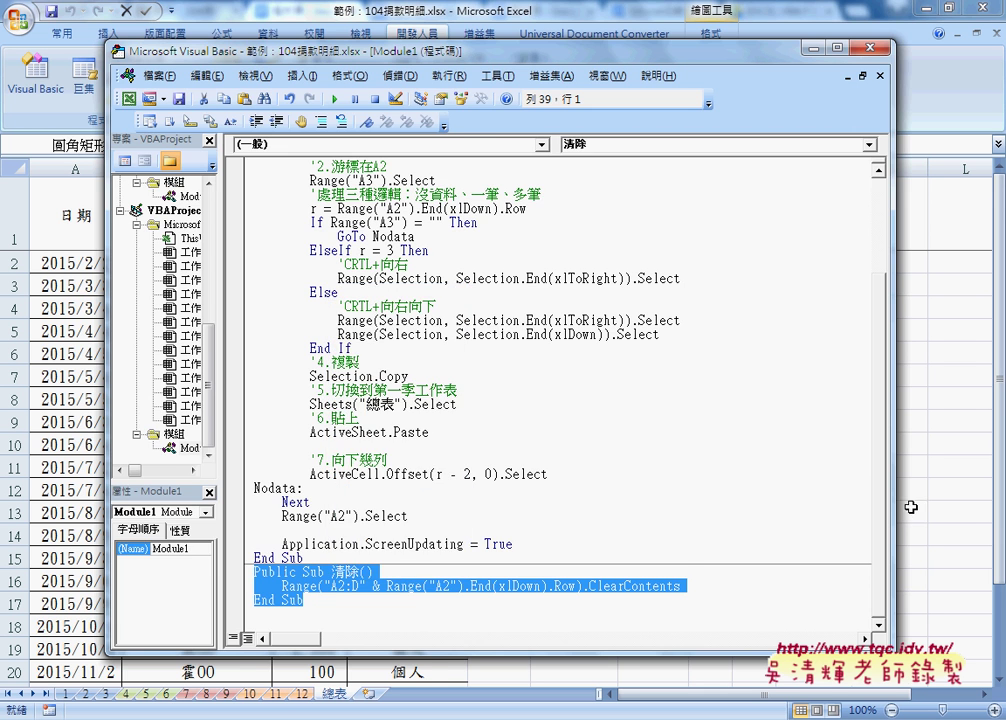
key("alt+F11")
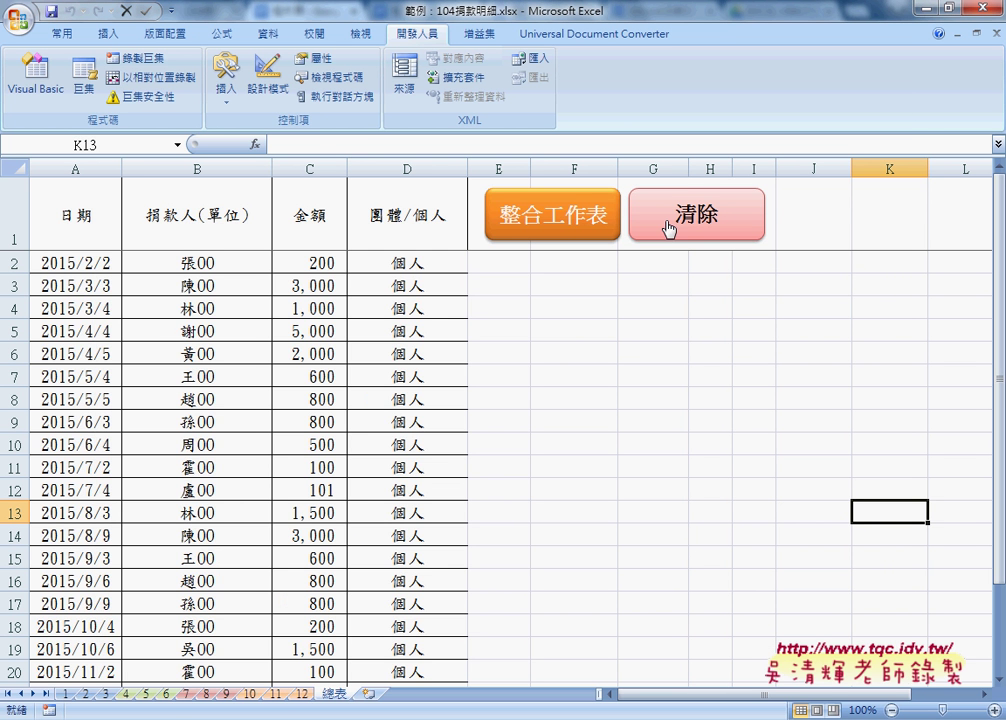
Test the 清除 and 整合工作表 buttons on 總表 to empty and refill the data.
left_click(665, 229)
left_click(557, 218)
left_click(674, 228)
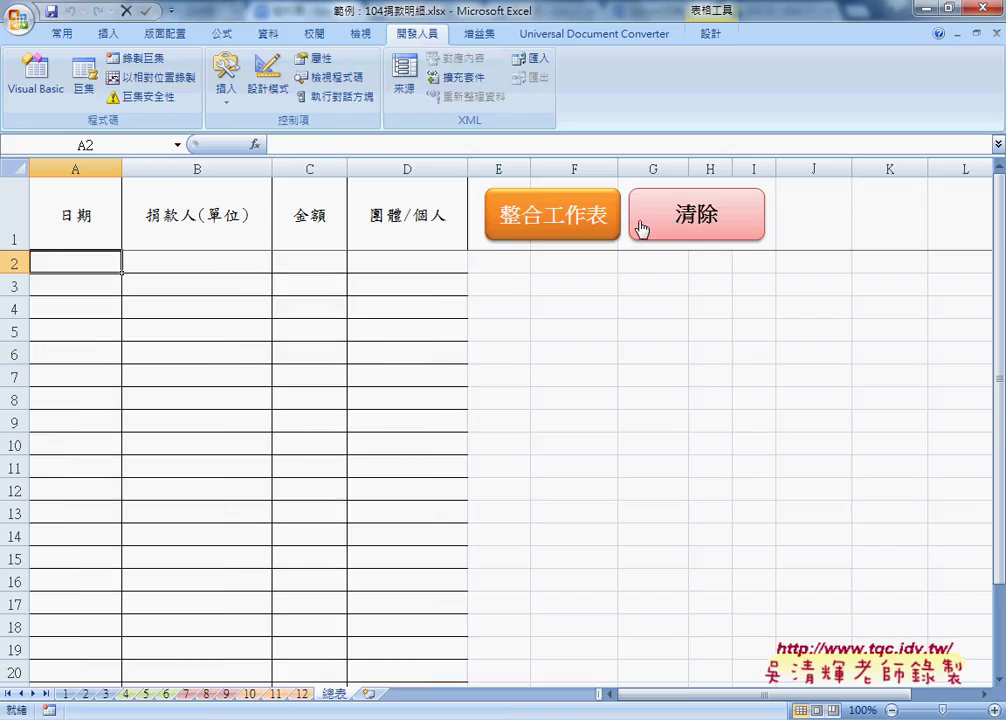
left_click(591, 228)
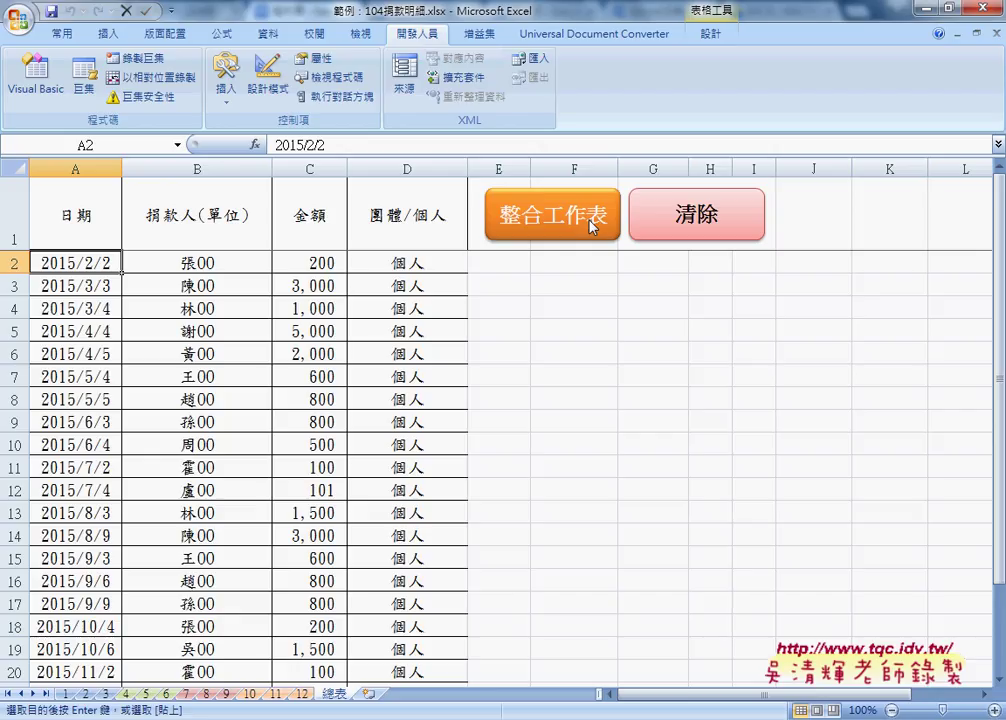
left_click(592, 227)
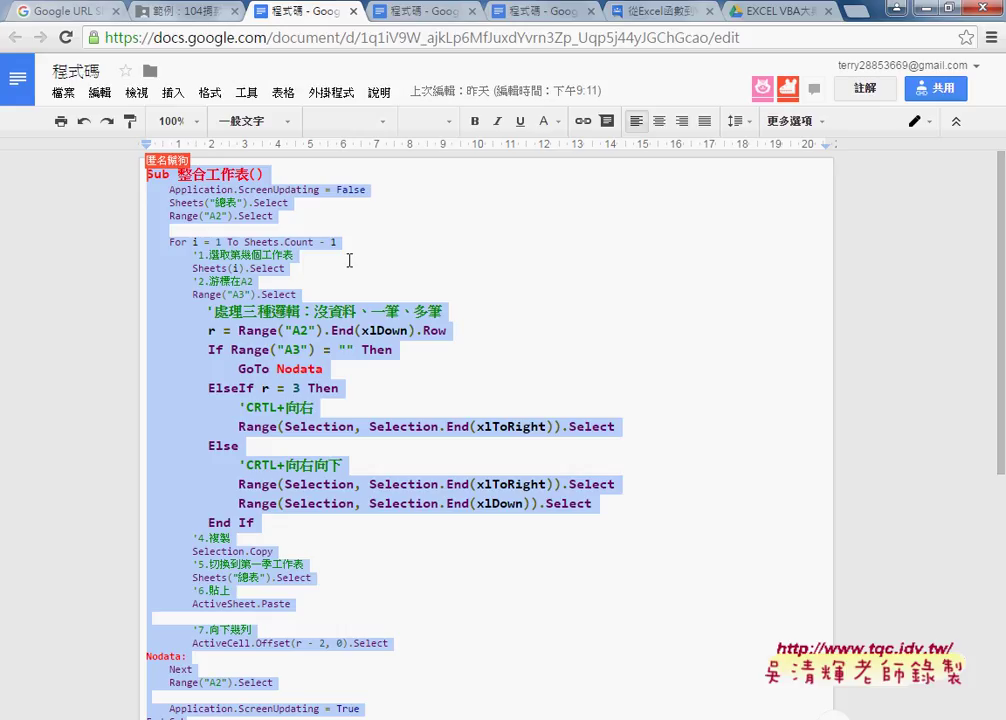
Browse Drive via _雲端白板畫面(2015) > 其他補充範例(89) > 02_進階 > 範例：104捐款明細, then reopen 程式碼.
left_click(180, 12)
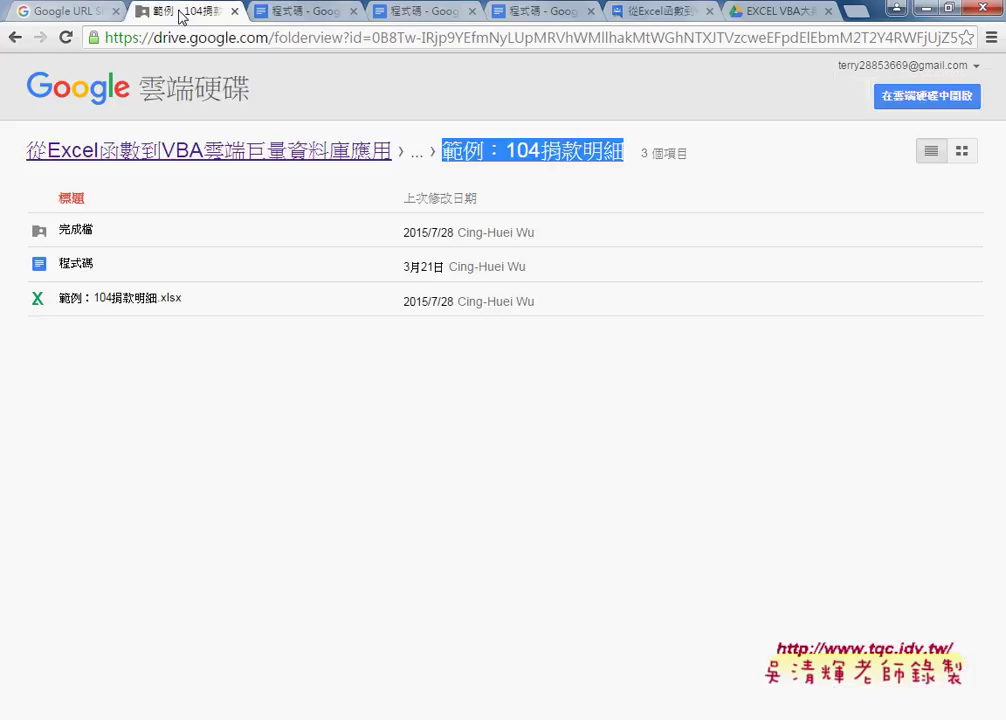
left_click(240, 158)
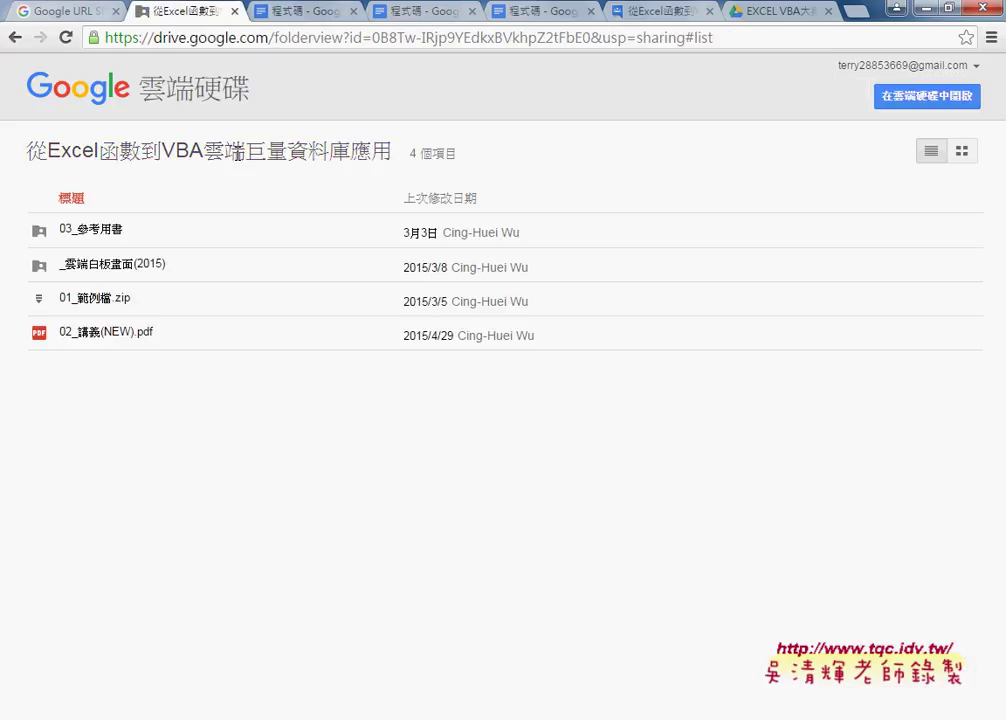
left_click(134, 268)
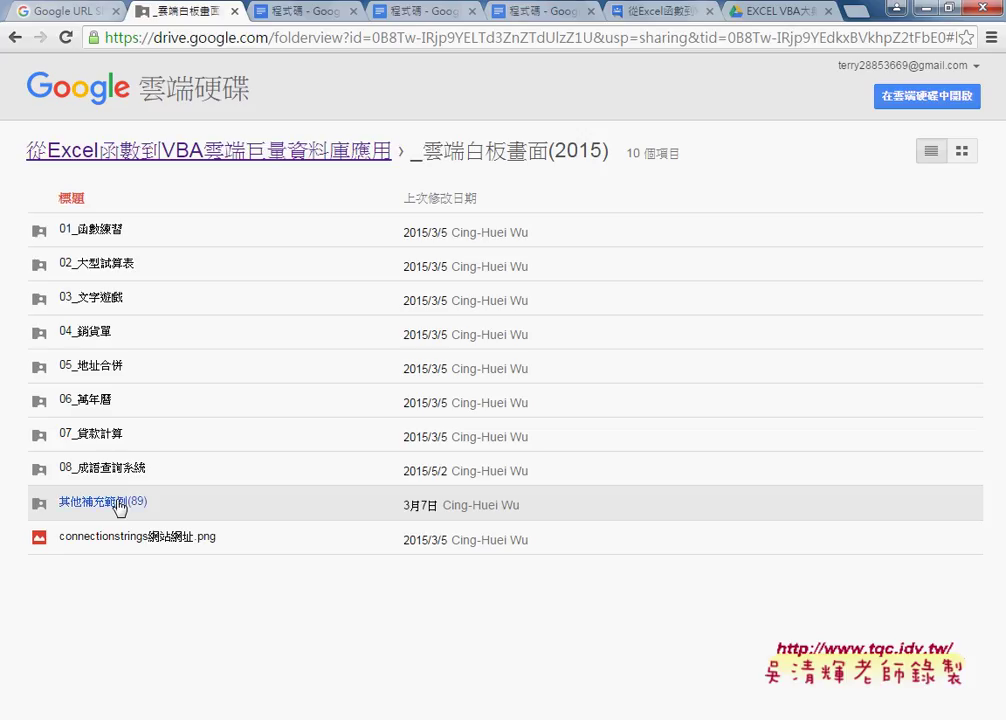
left_click(118, 503)
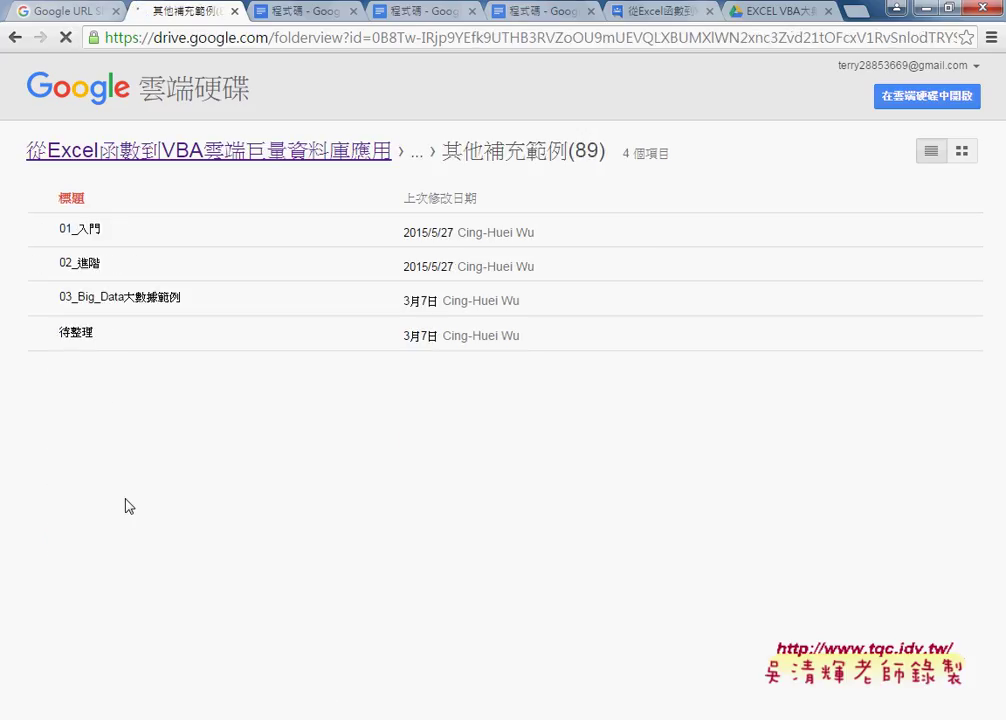
left_click(89, 265)
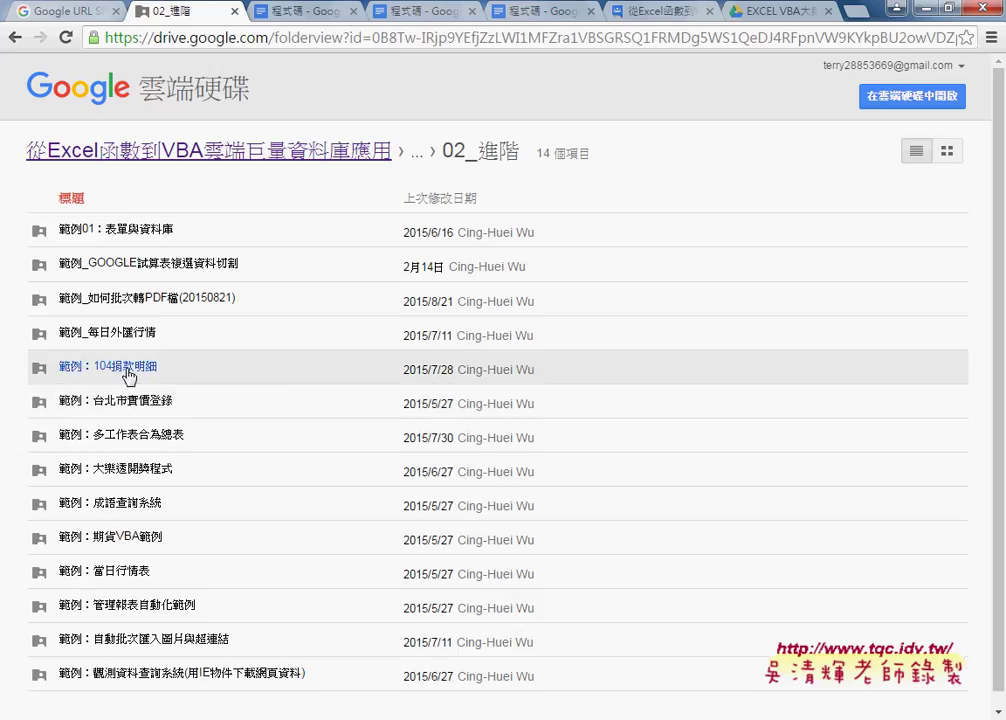
left_click(128, 370)
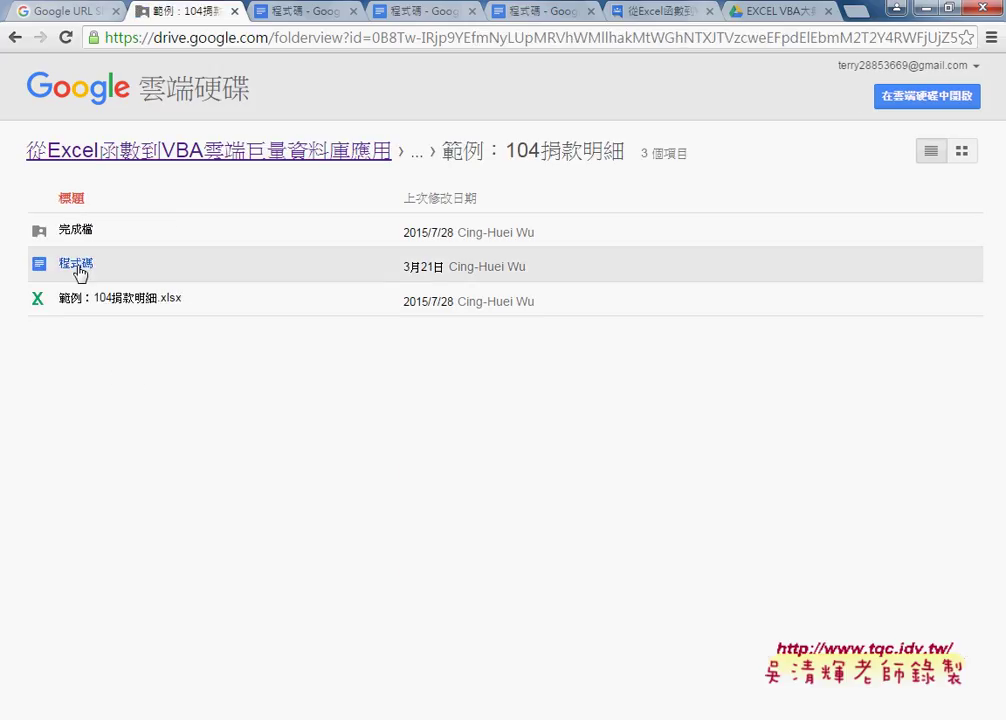
left_click(76, 264)
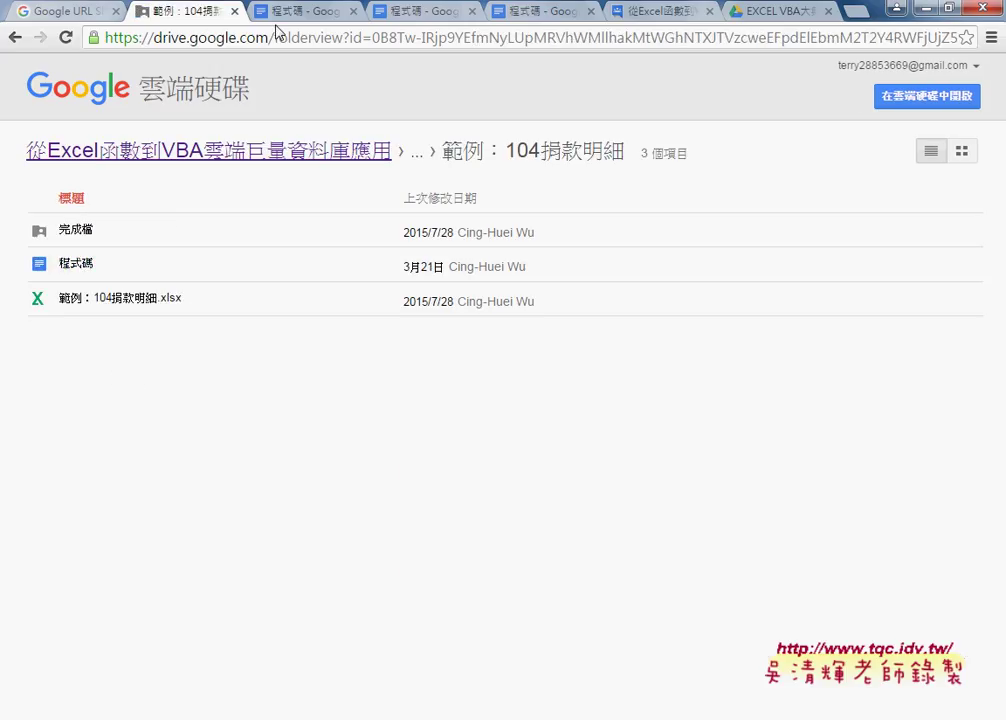
scroll(200, 430, "down", 5)
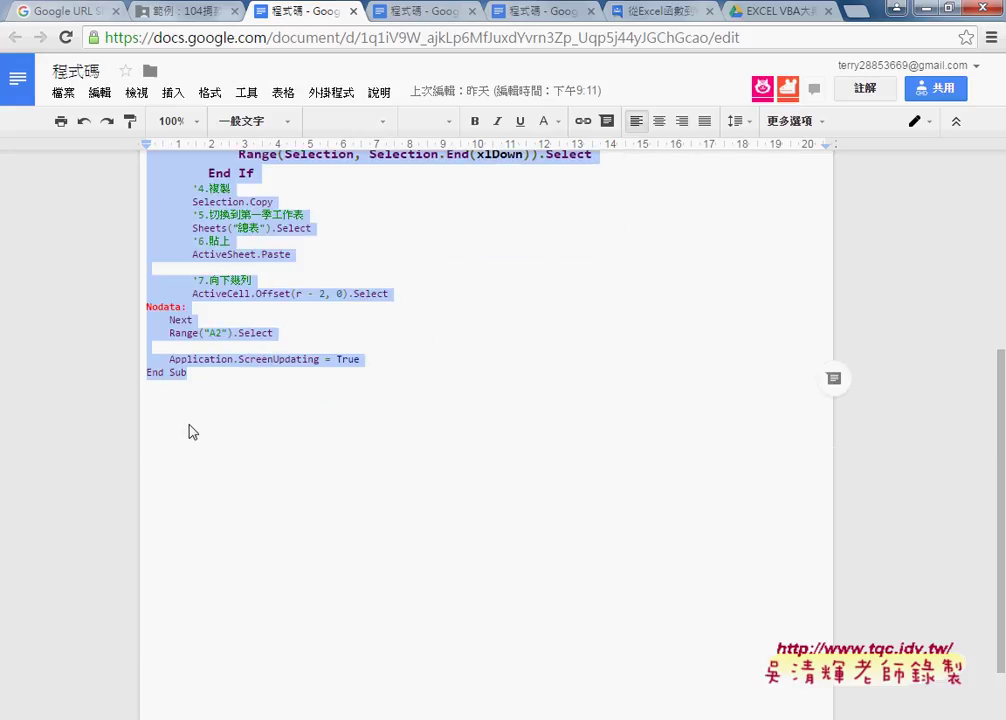
Paste the 清除 macro code below End Sub, deleting the two wrongly pasted data rows.
left_click(222, 374)
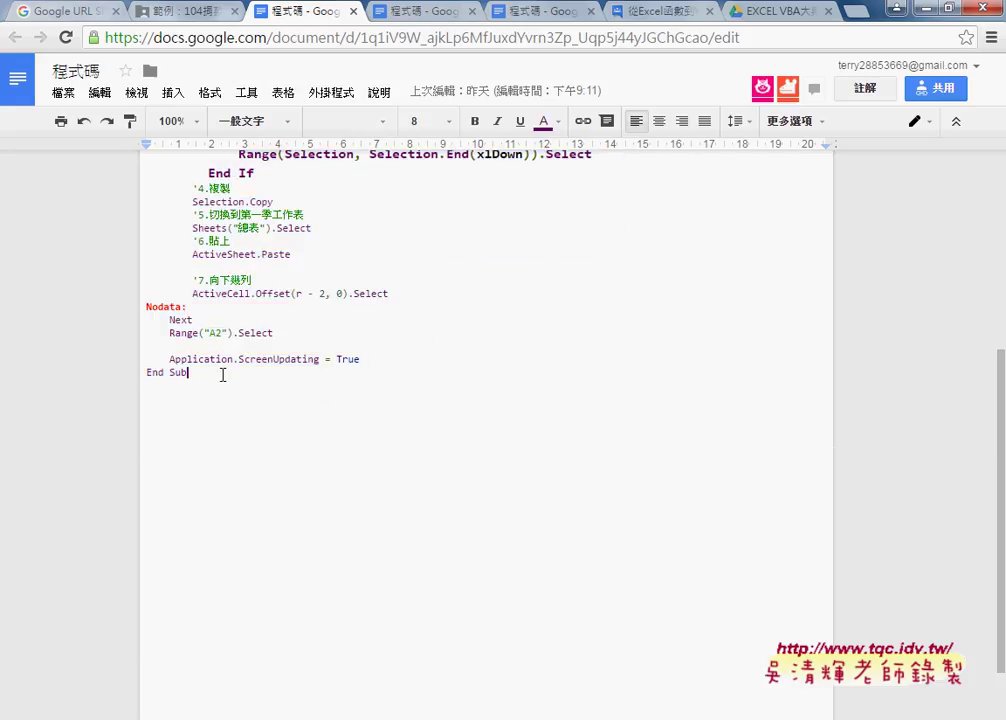
key("Return")
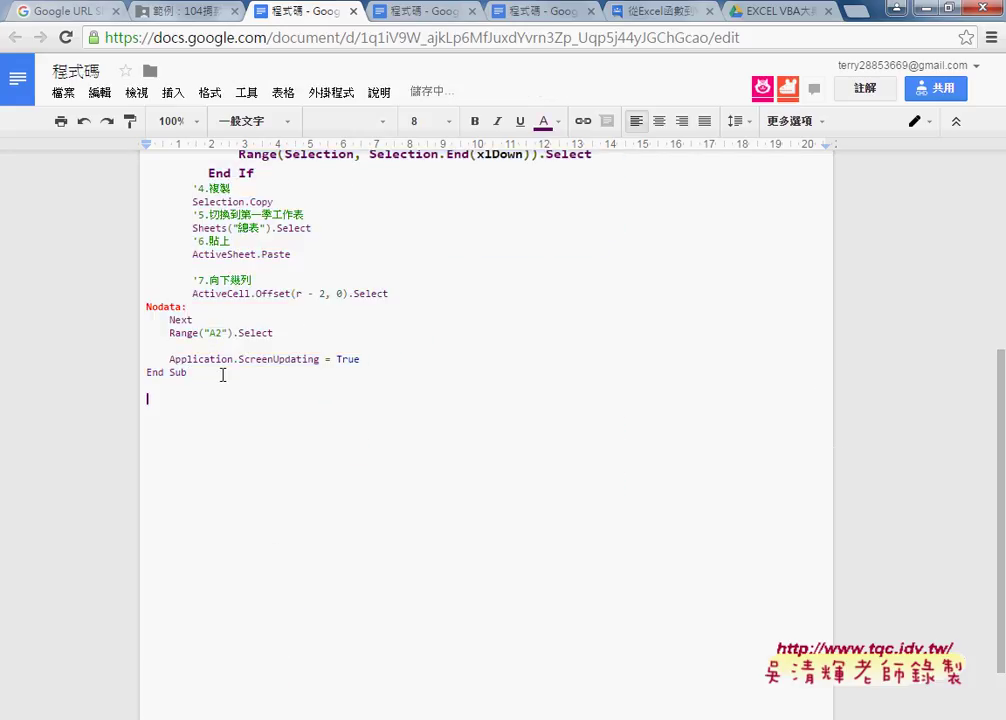
key("ctrl+v")
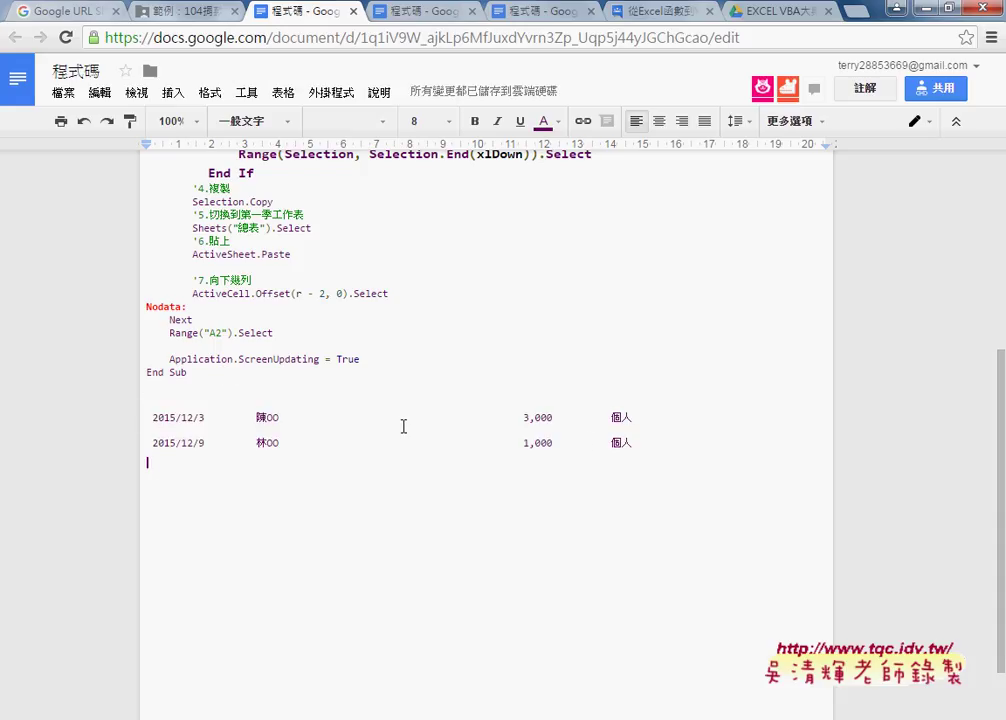
left_click_drag(647, 444, 209, 420)
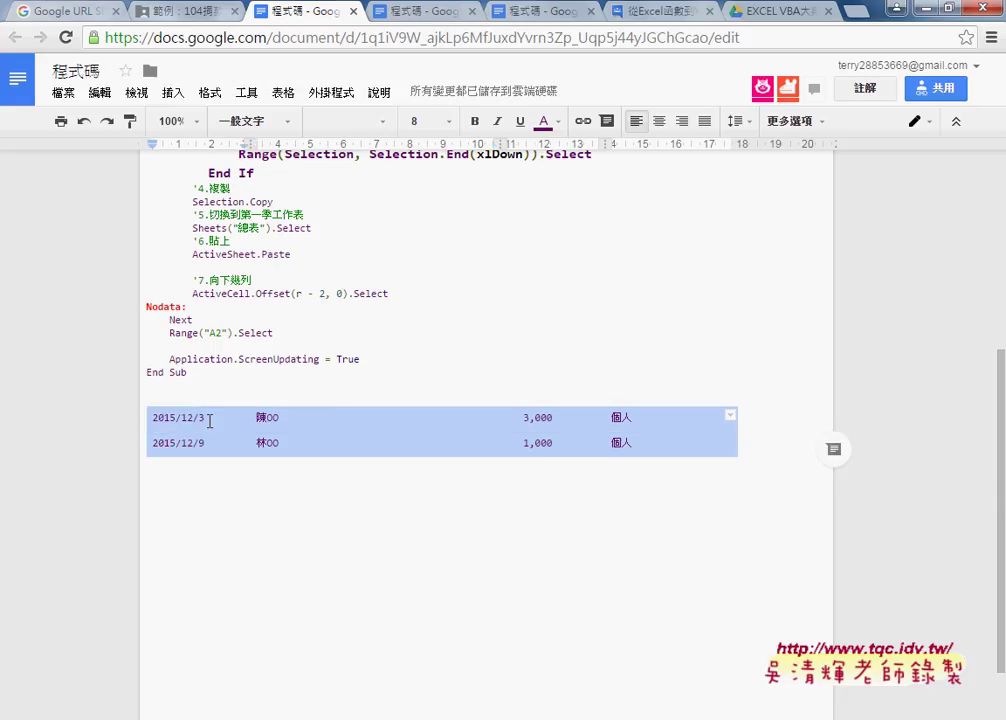
key("Delete")
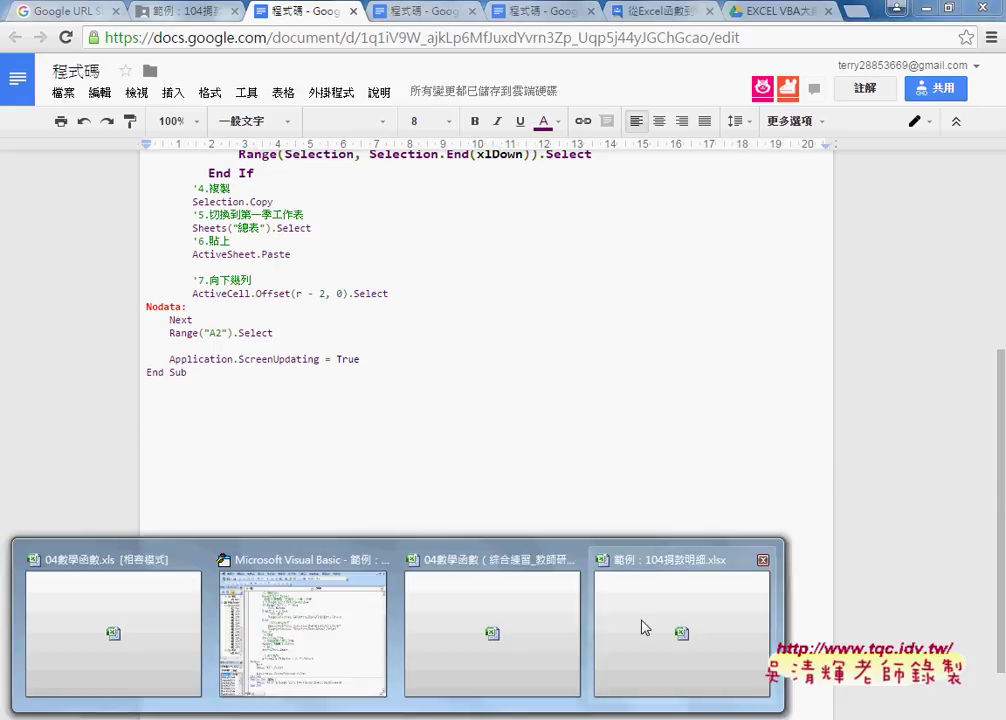
left_click(339, 630)
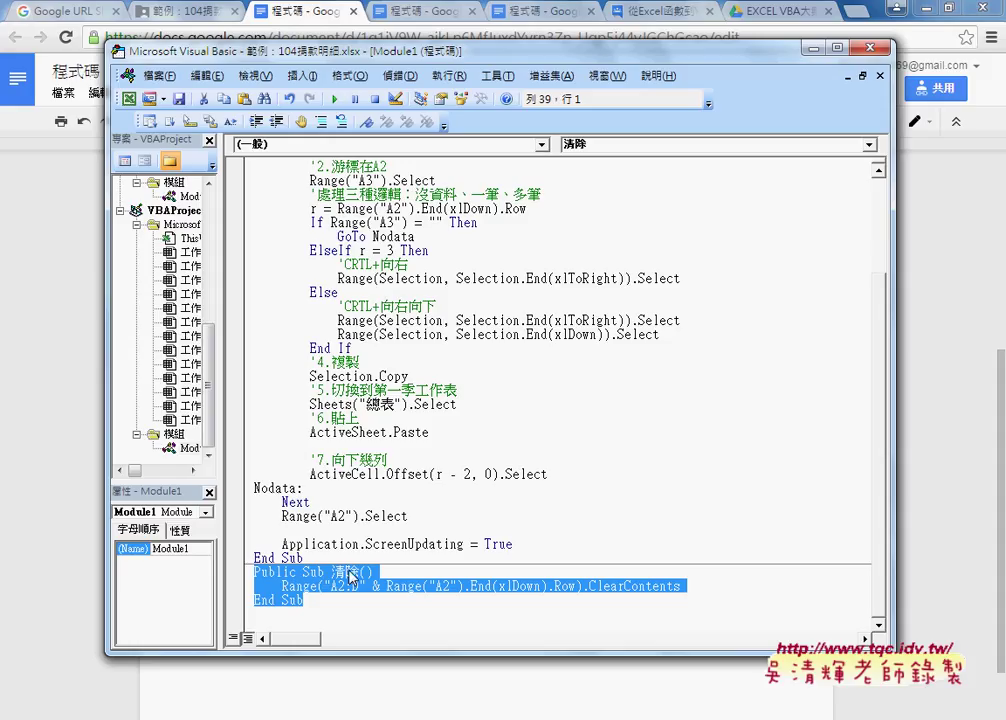
key("alt+Tab")
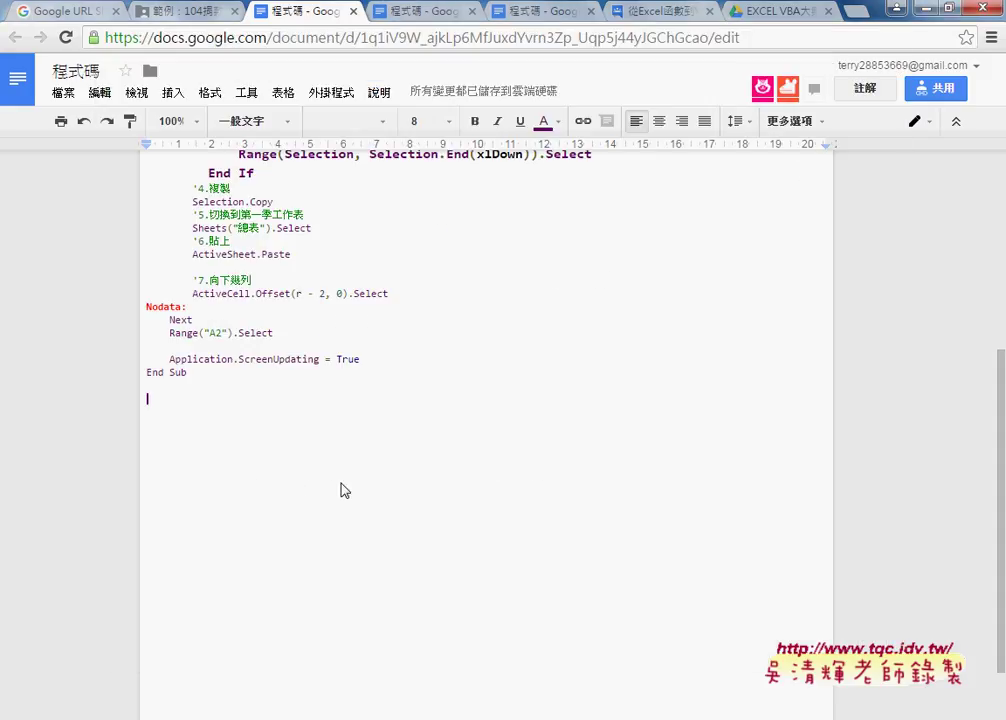
type("Public Sub 清除()     Range(\"A2:D\" & Range(\"A2\").End(xlDown).Row).ClearContents End Sub")
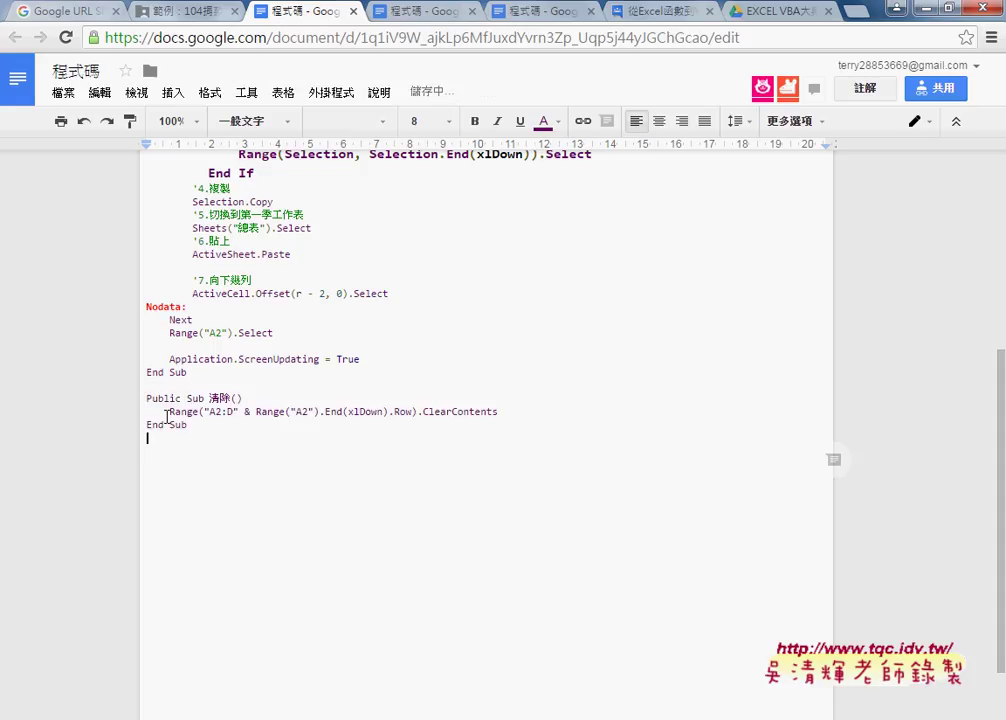
Format the Public Sub 清除() line as 12 pt, red and bold.
left_click(143, 399, "shift")
left_click_drag(250, 399, 140, 401)
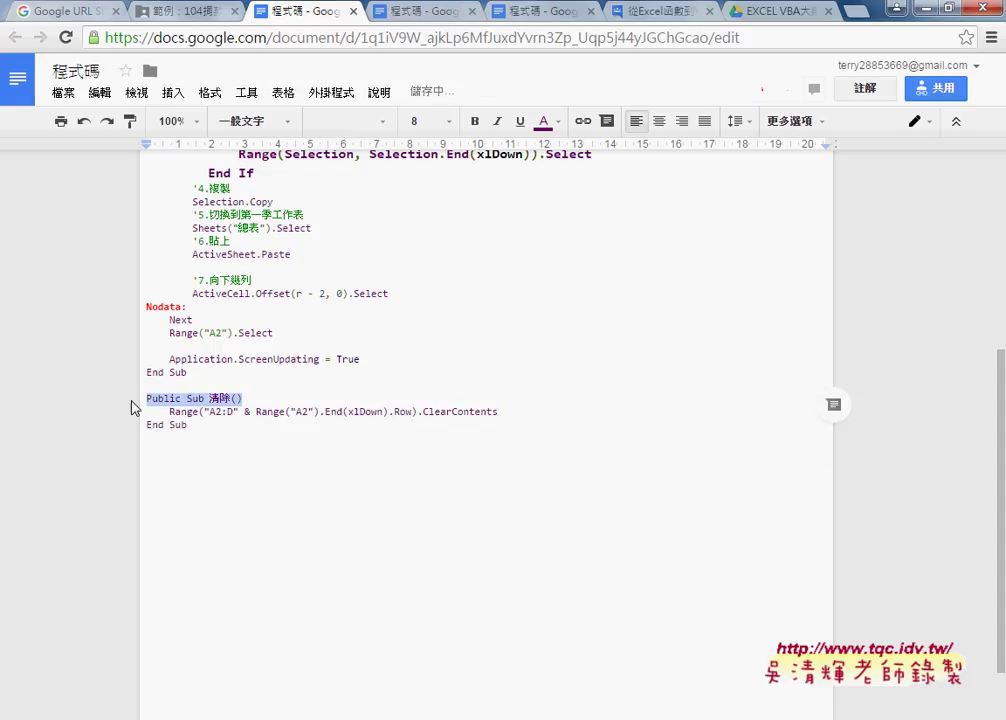
left_click(452, 122)
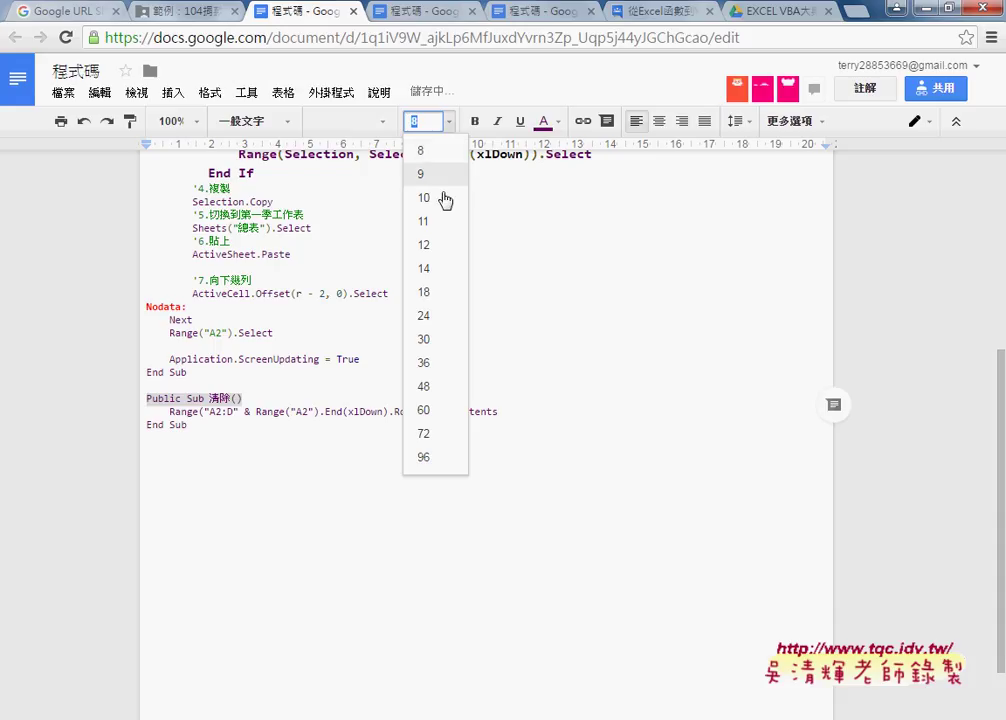
left_click(445, 256)
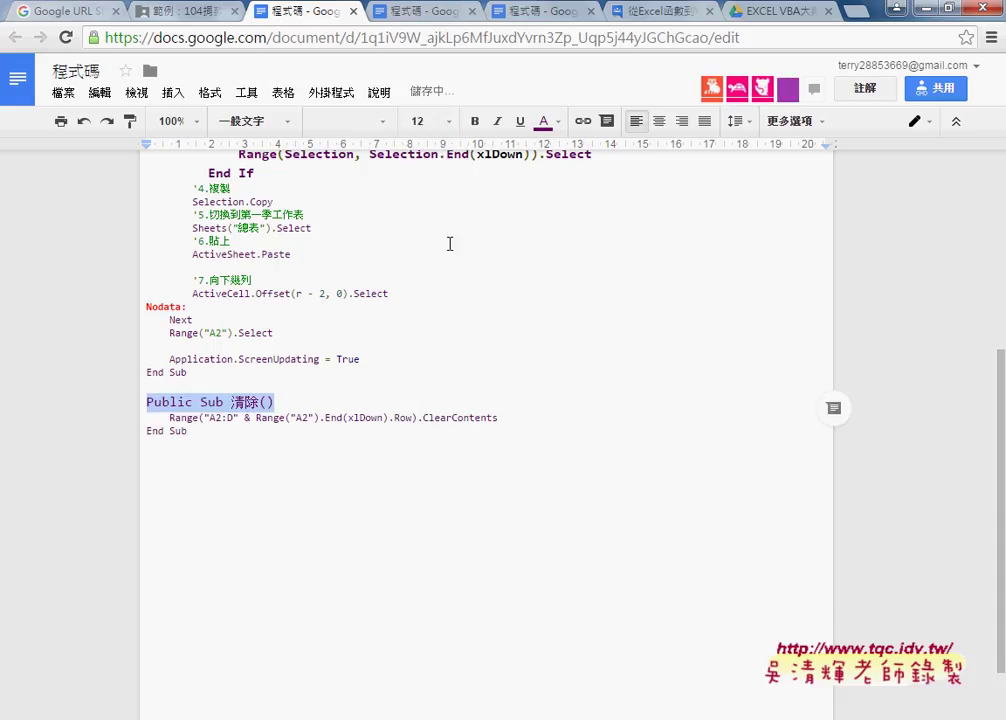
left_click(544, 121)
left_click(567, 209)
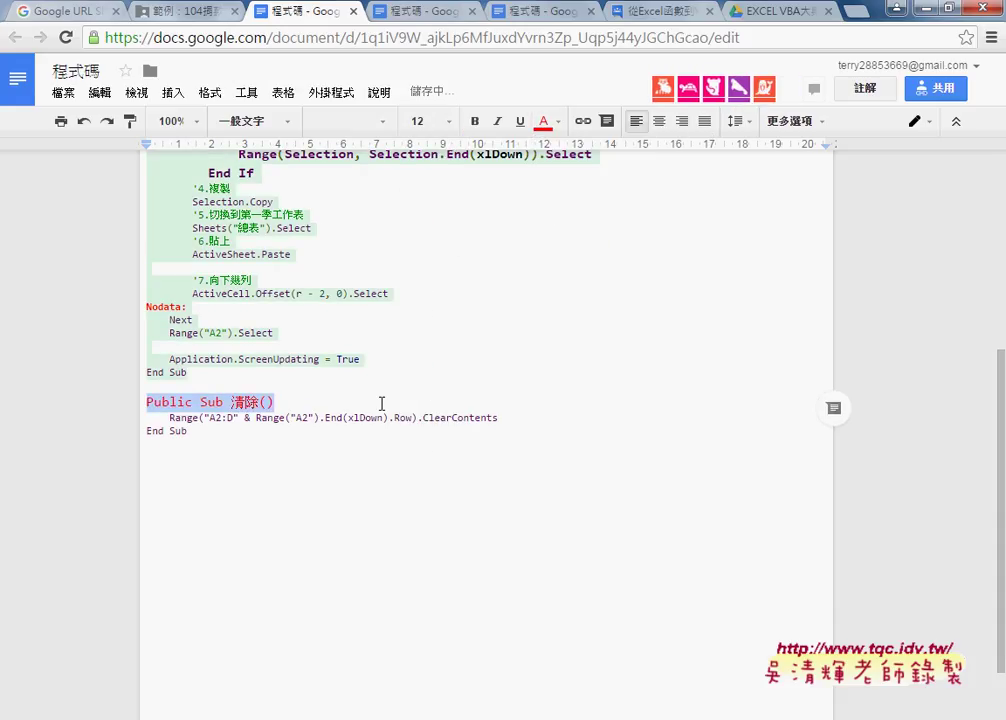
left_click(475, 123)
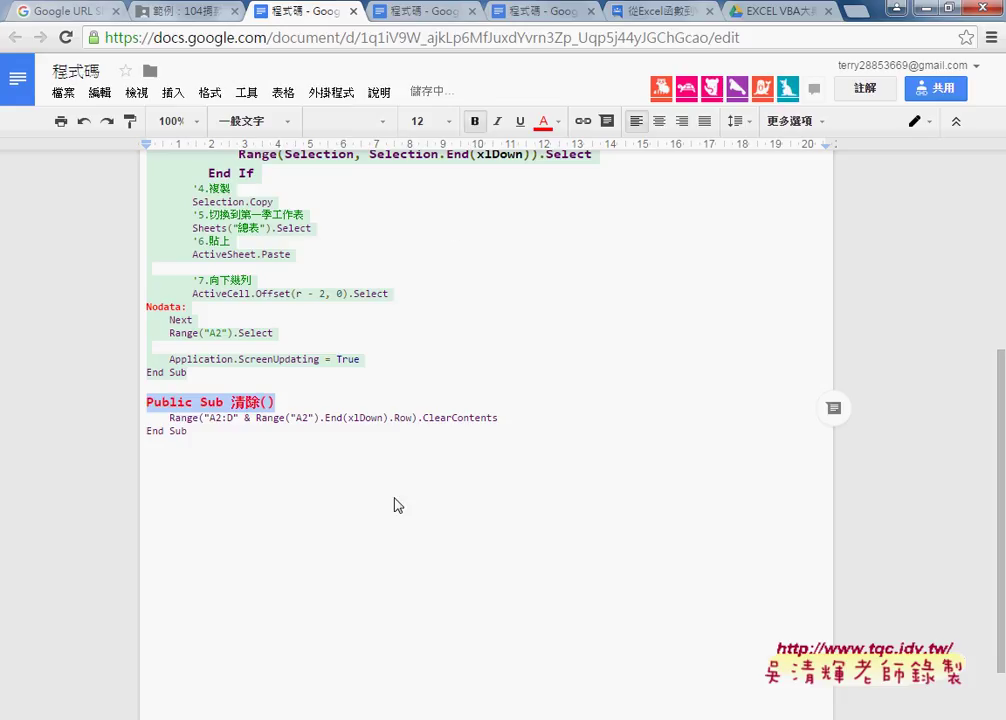